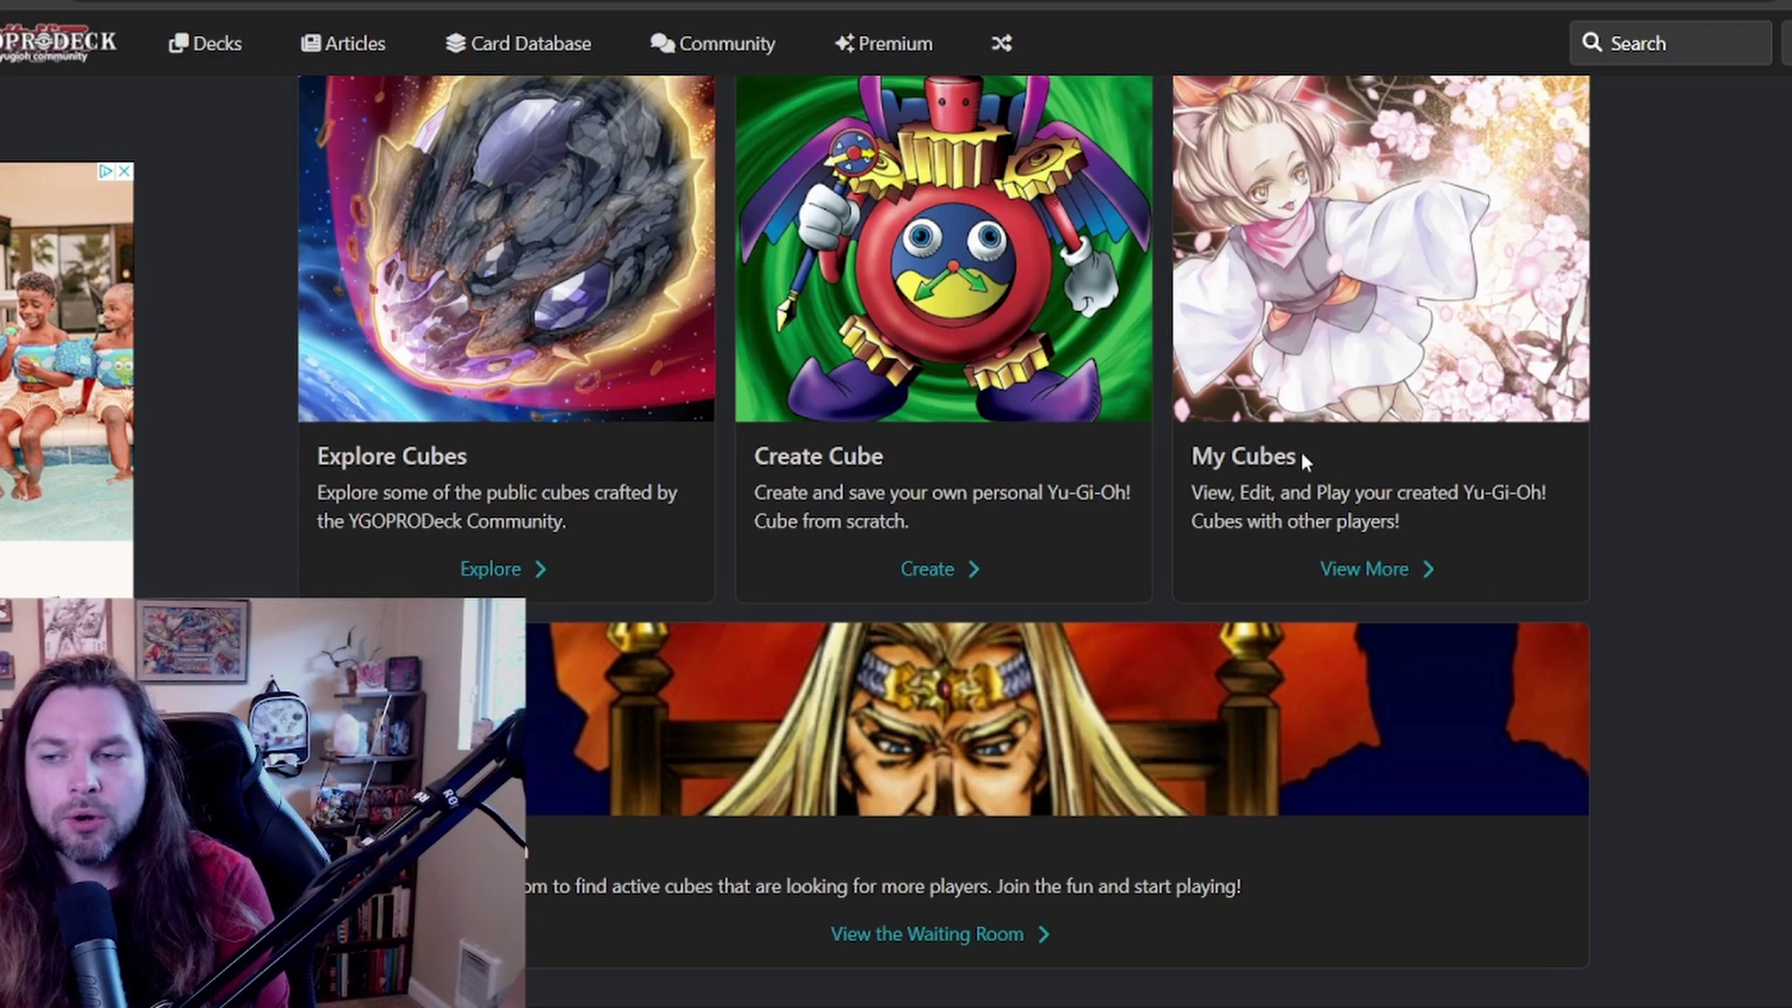
# - Open the Explore Cubes page and bring the first row of community-made cubes into view
pyautogui.click(520, 575)
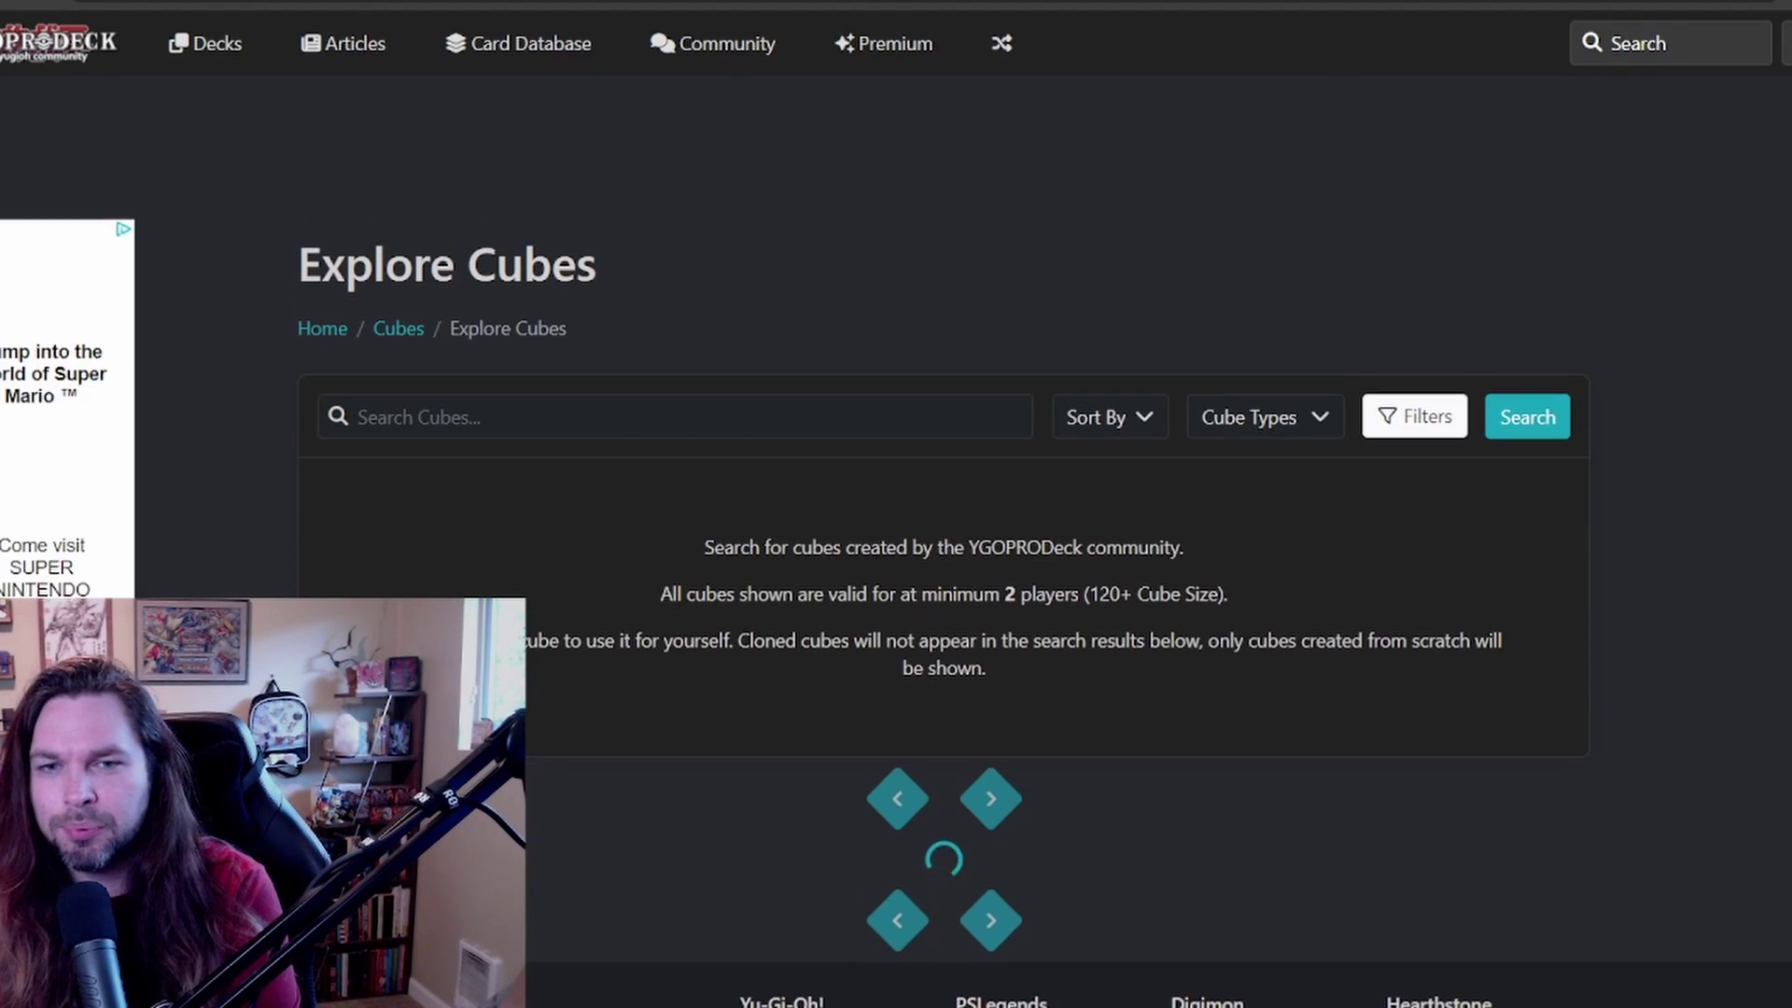
pyautogui.scroll(-6, 945, 560)
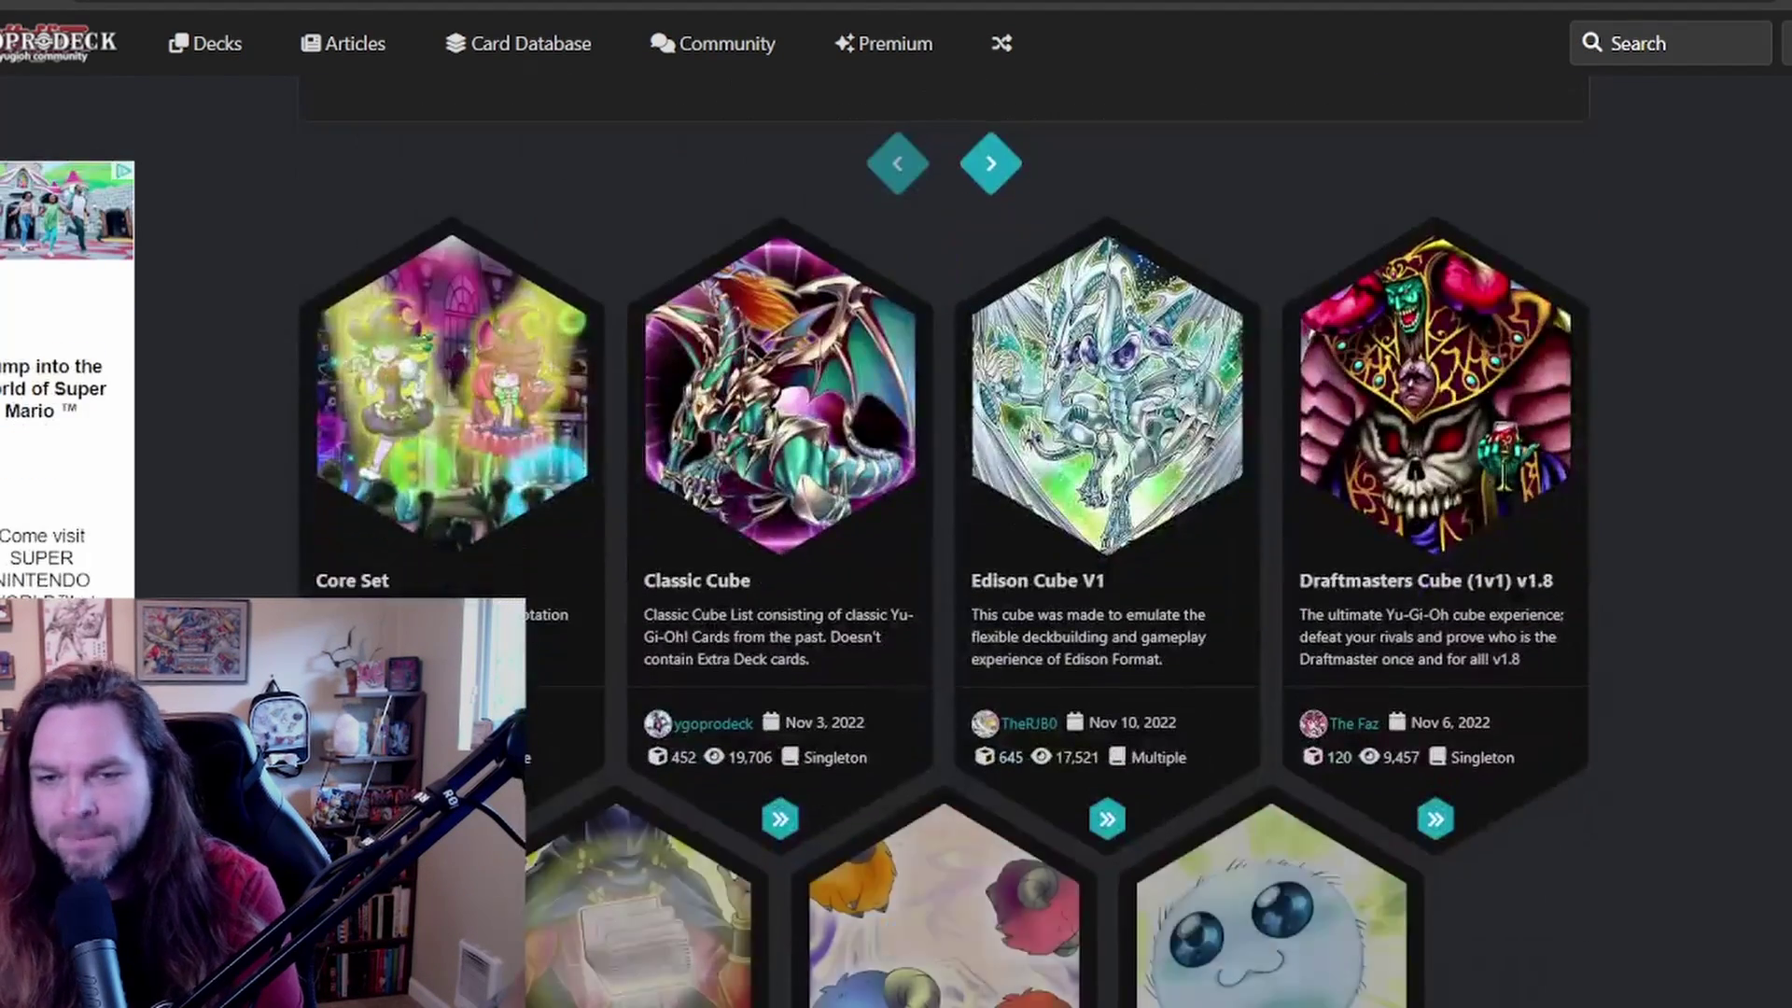
pyautogui.scroll(5, 945, 560)
pyautogui.scroll(-4, 944, 560)
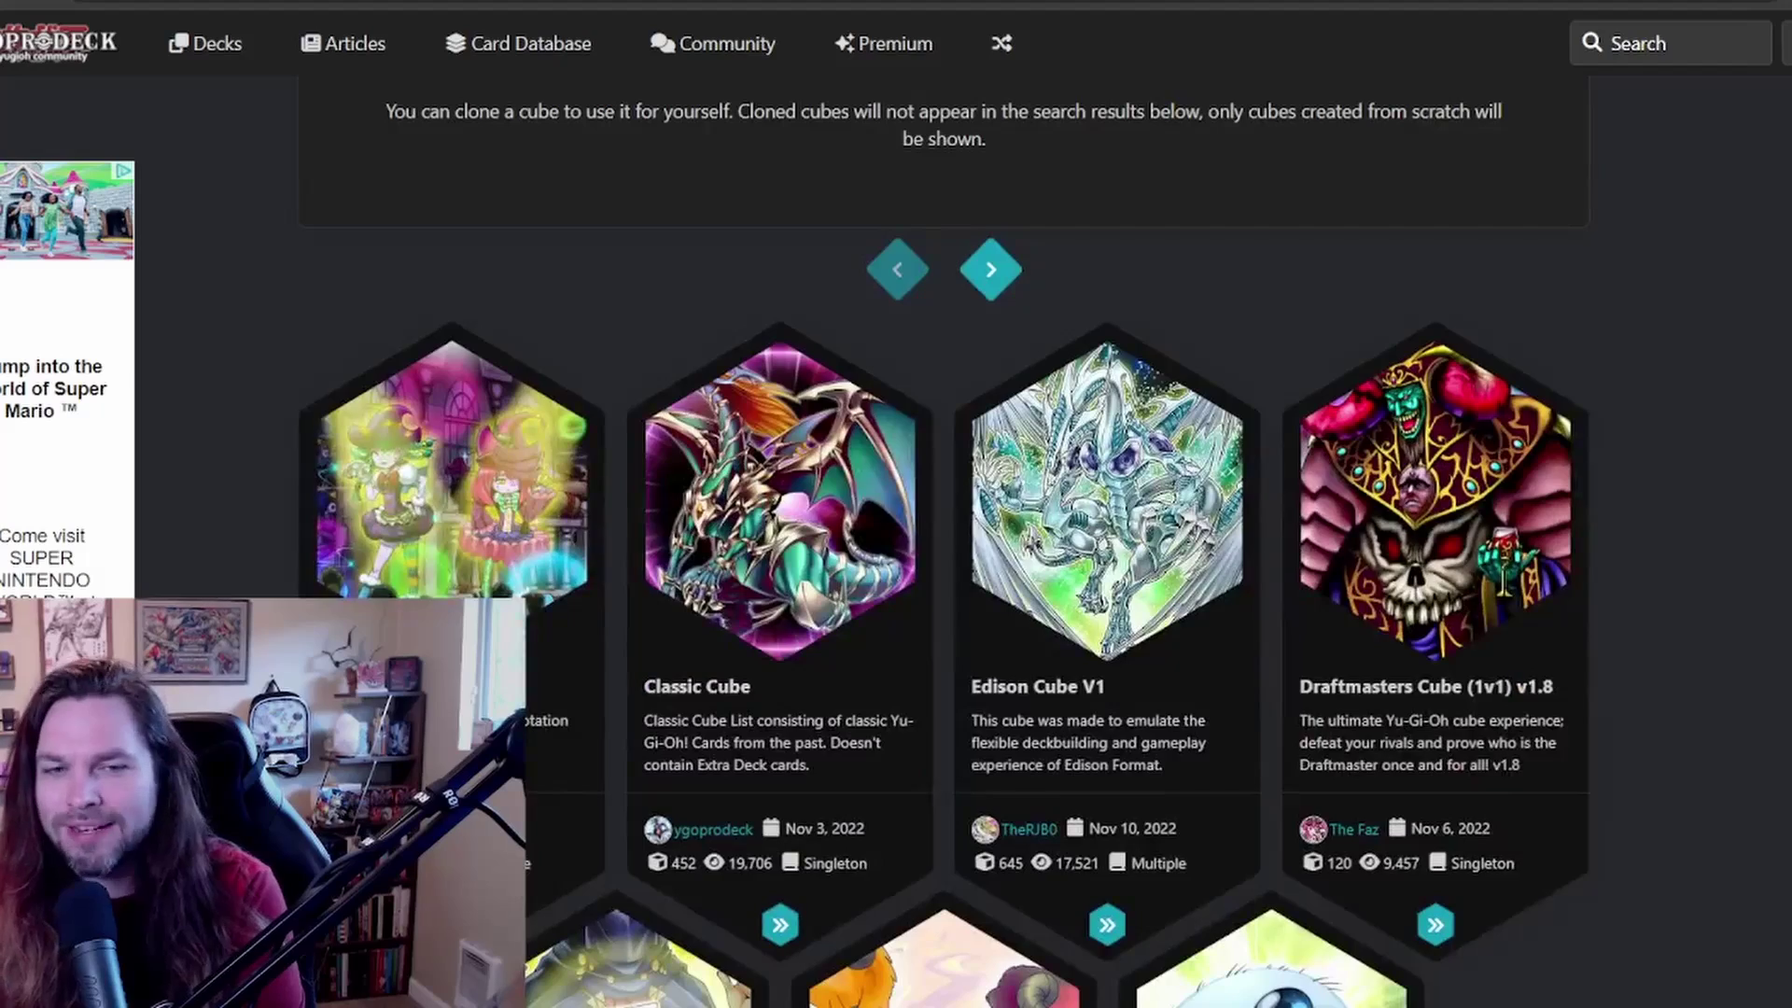
pyautogui.scroll(-2, 944, 560)
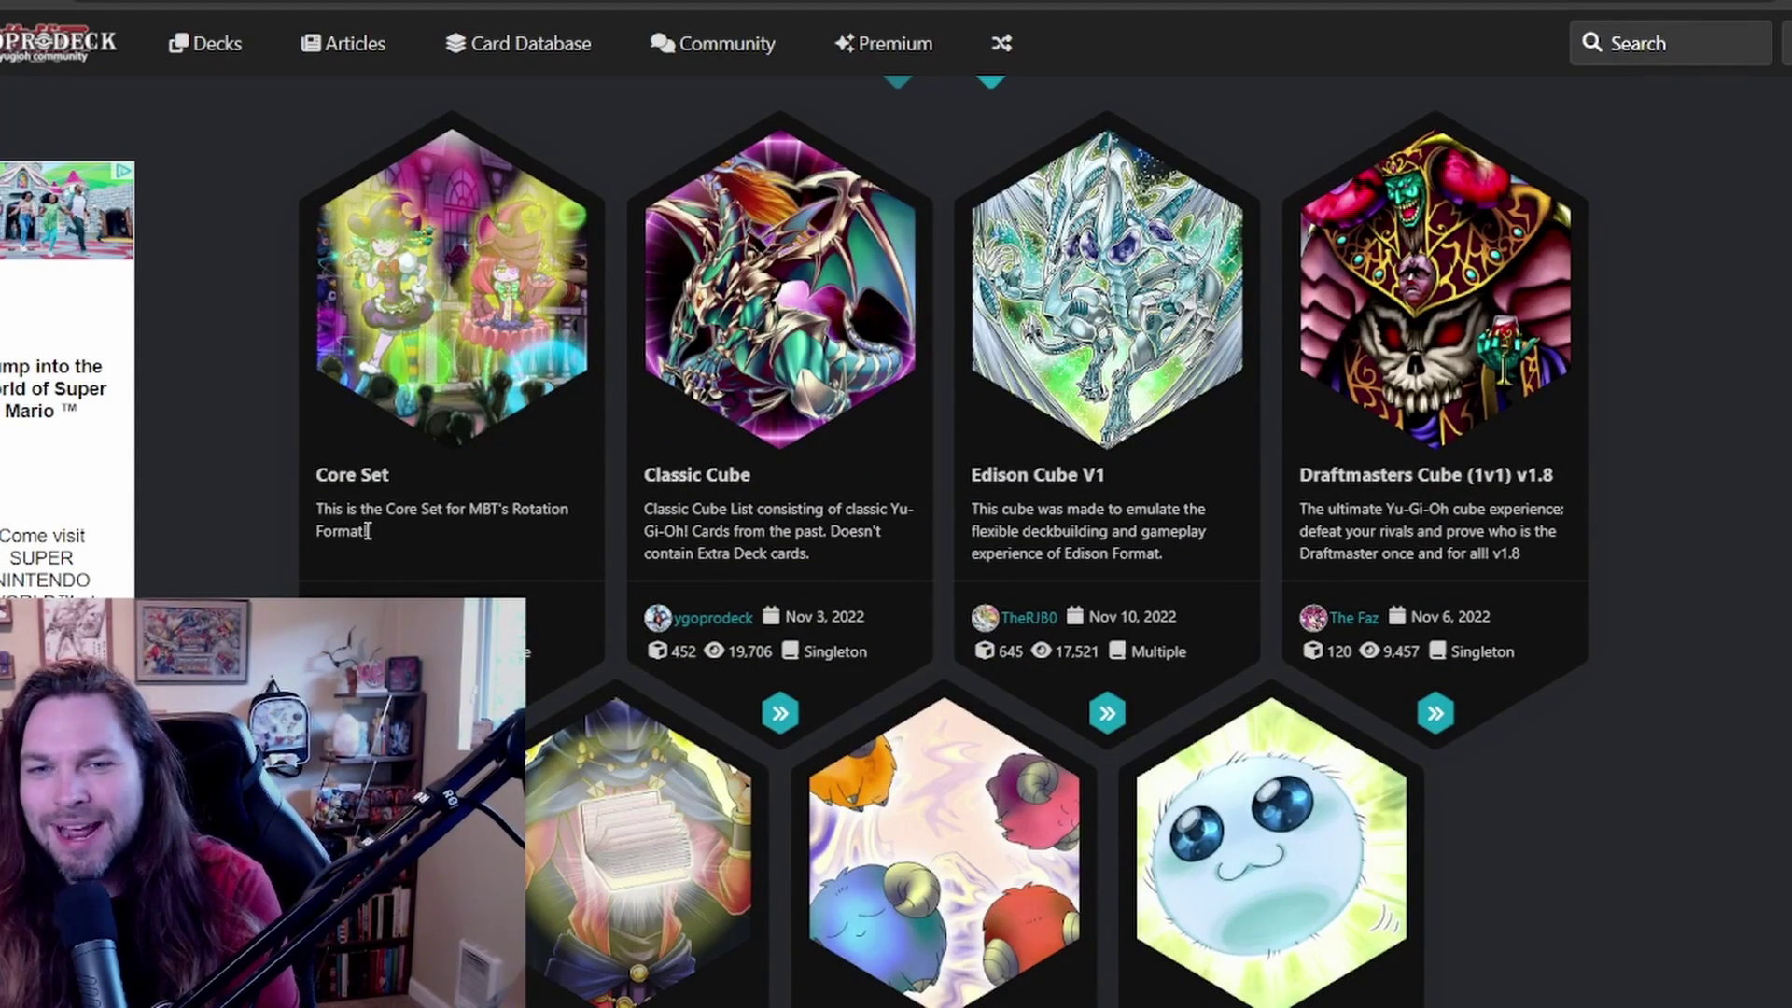
# - Look over the Core Set, Classic Cube and Edison Cube V1 entries and the cubes listed below them
pyautogui.moveTo(400, 483); pyautogui.dragTo(338, 476)
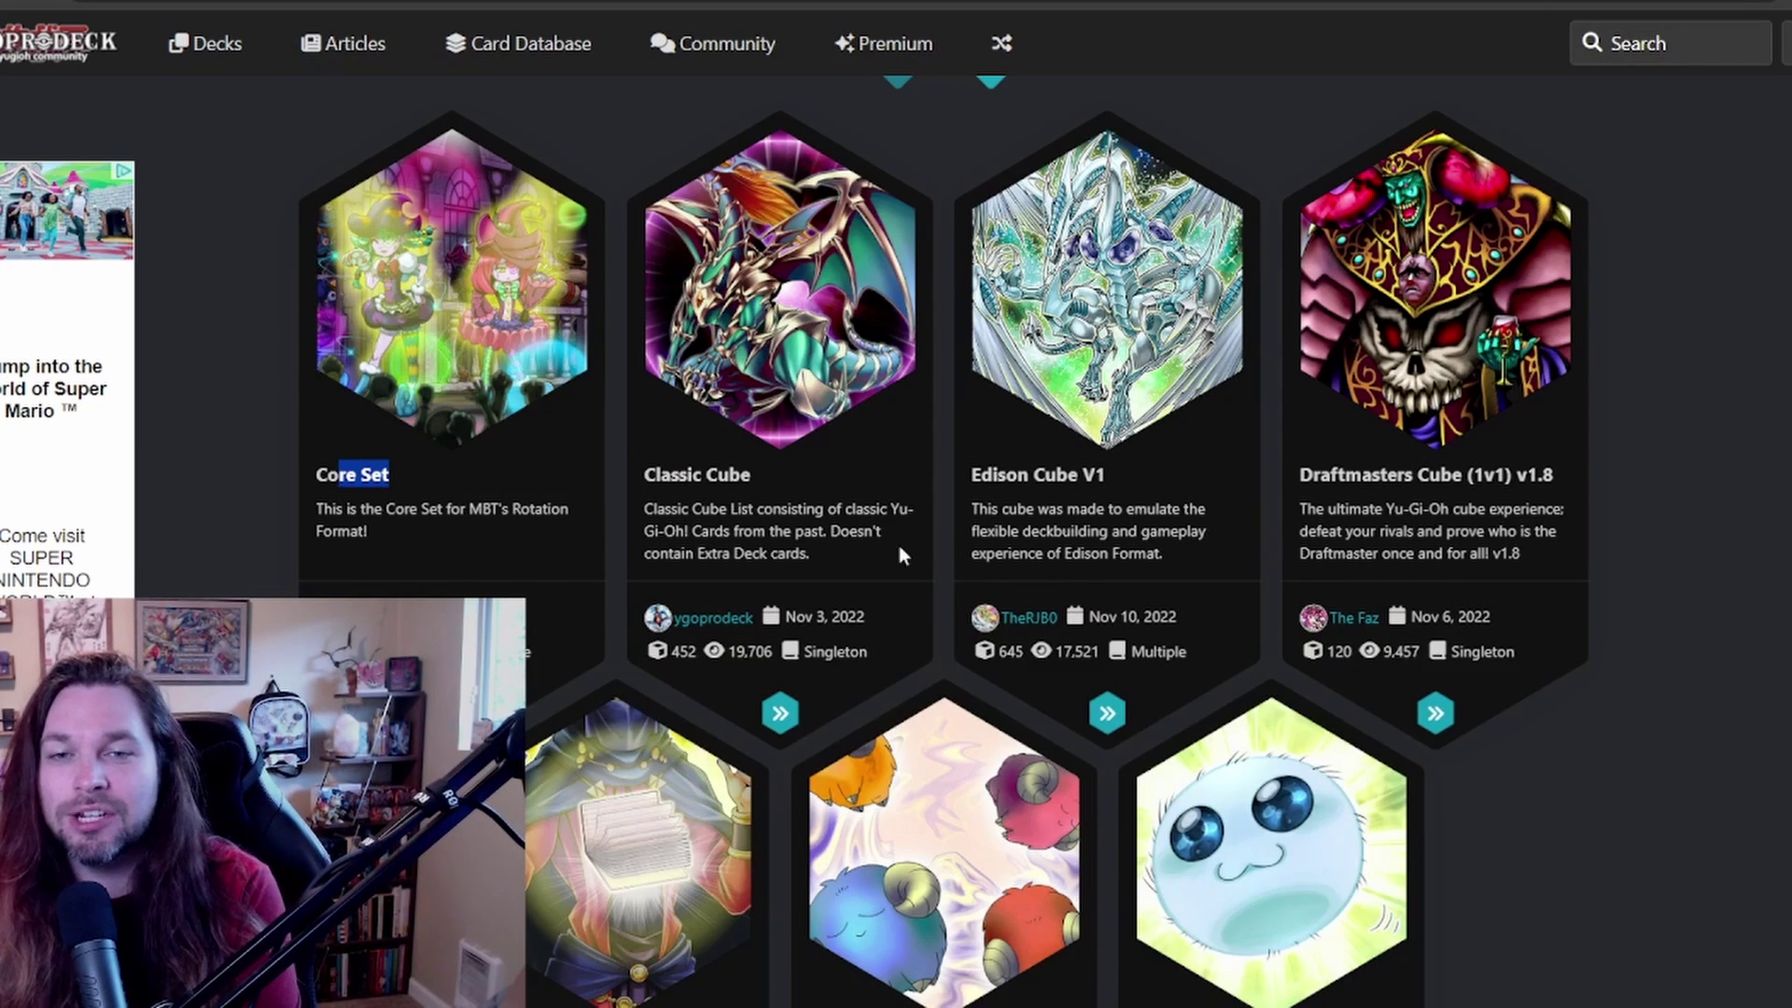
pyautogui.moveTo(771, 474); pyautogui.dragTo(648, 485)
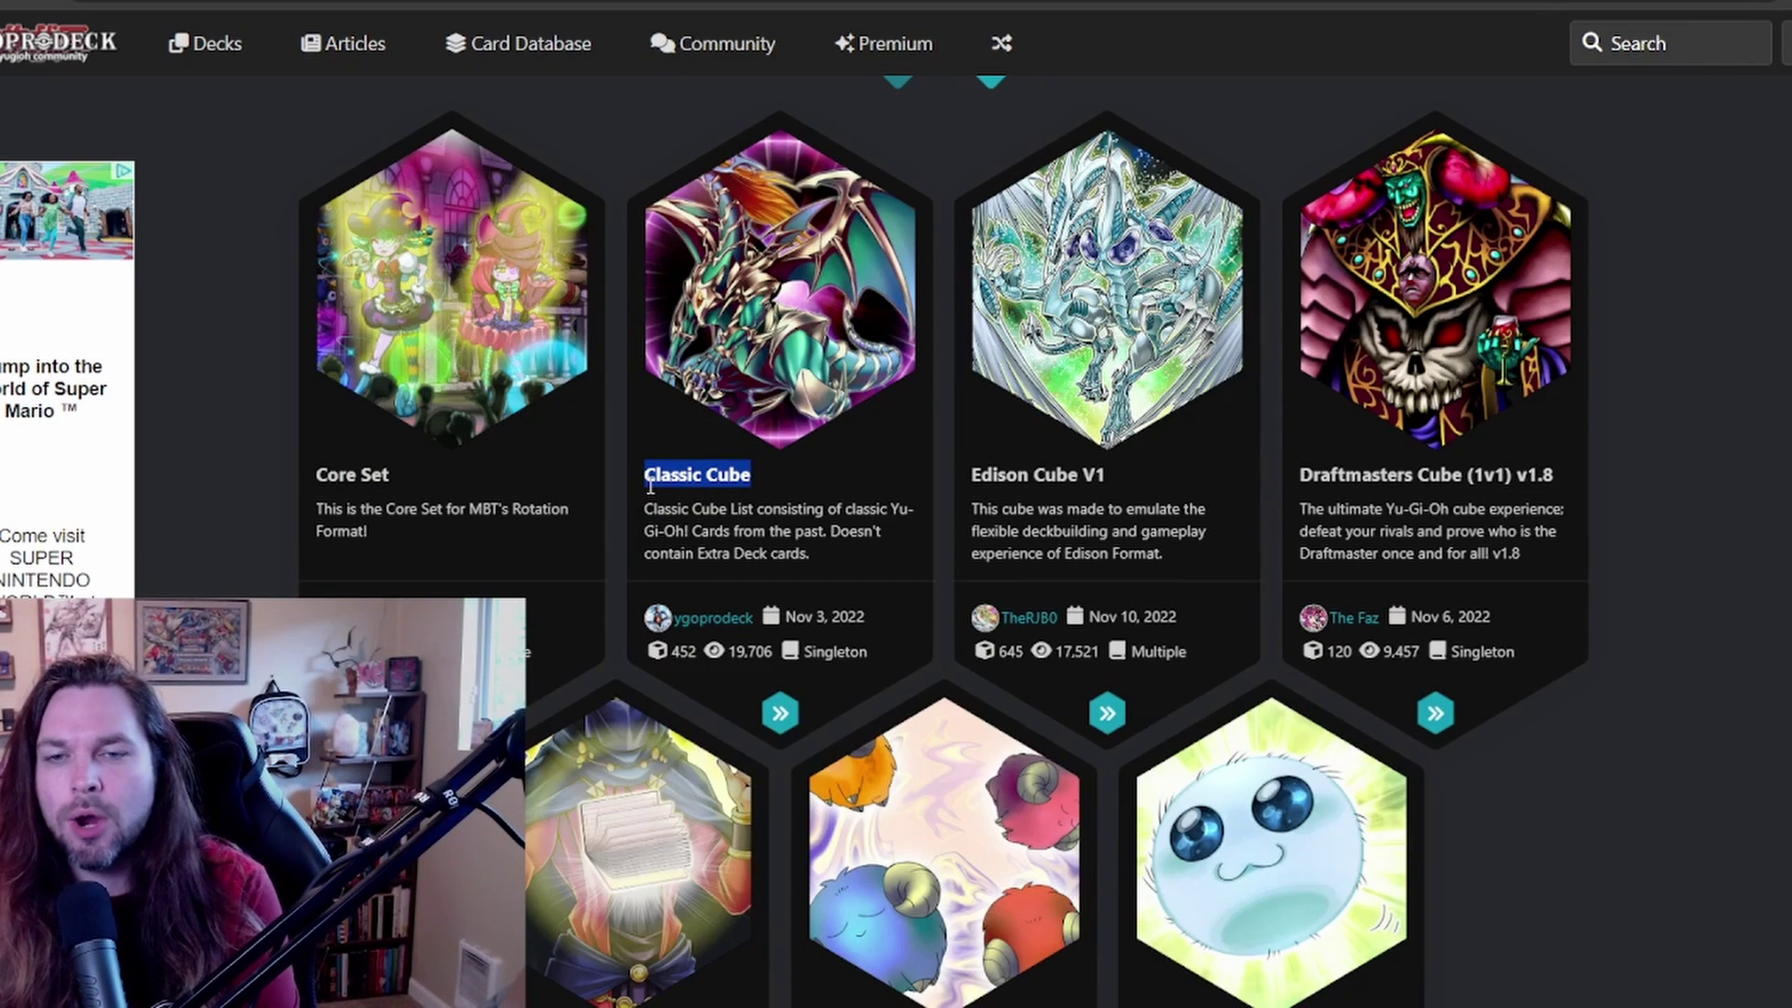
pyautogui.click(1099, 486)
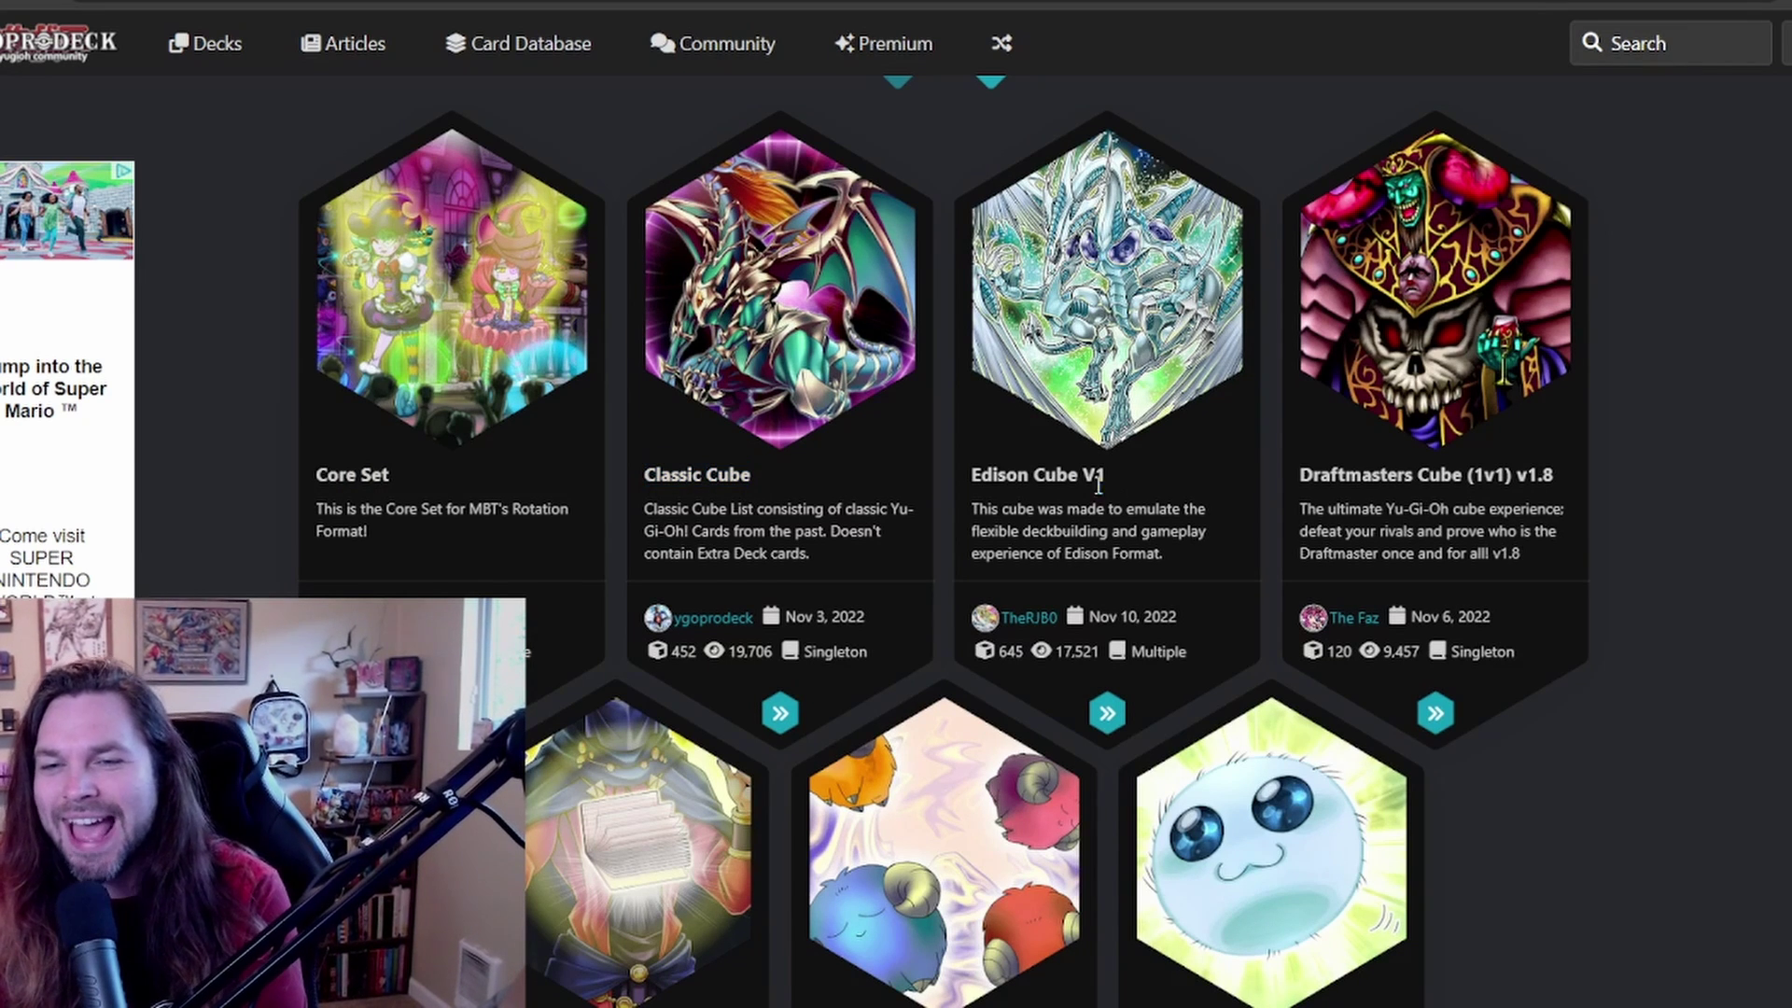
pyautogui.moveTo(1099, 486); pyautogui.dragTo(984, 483)
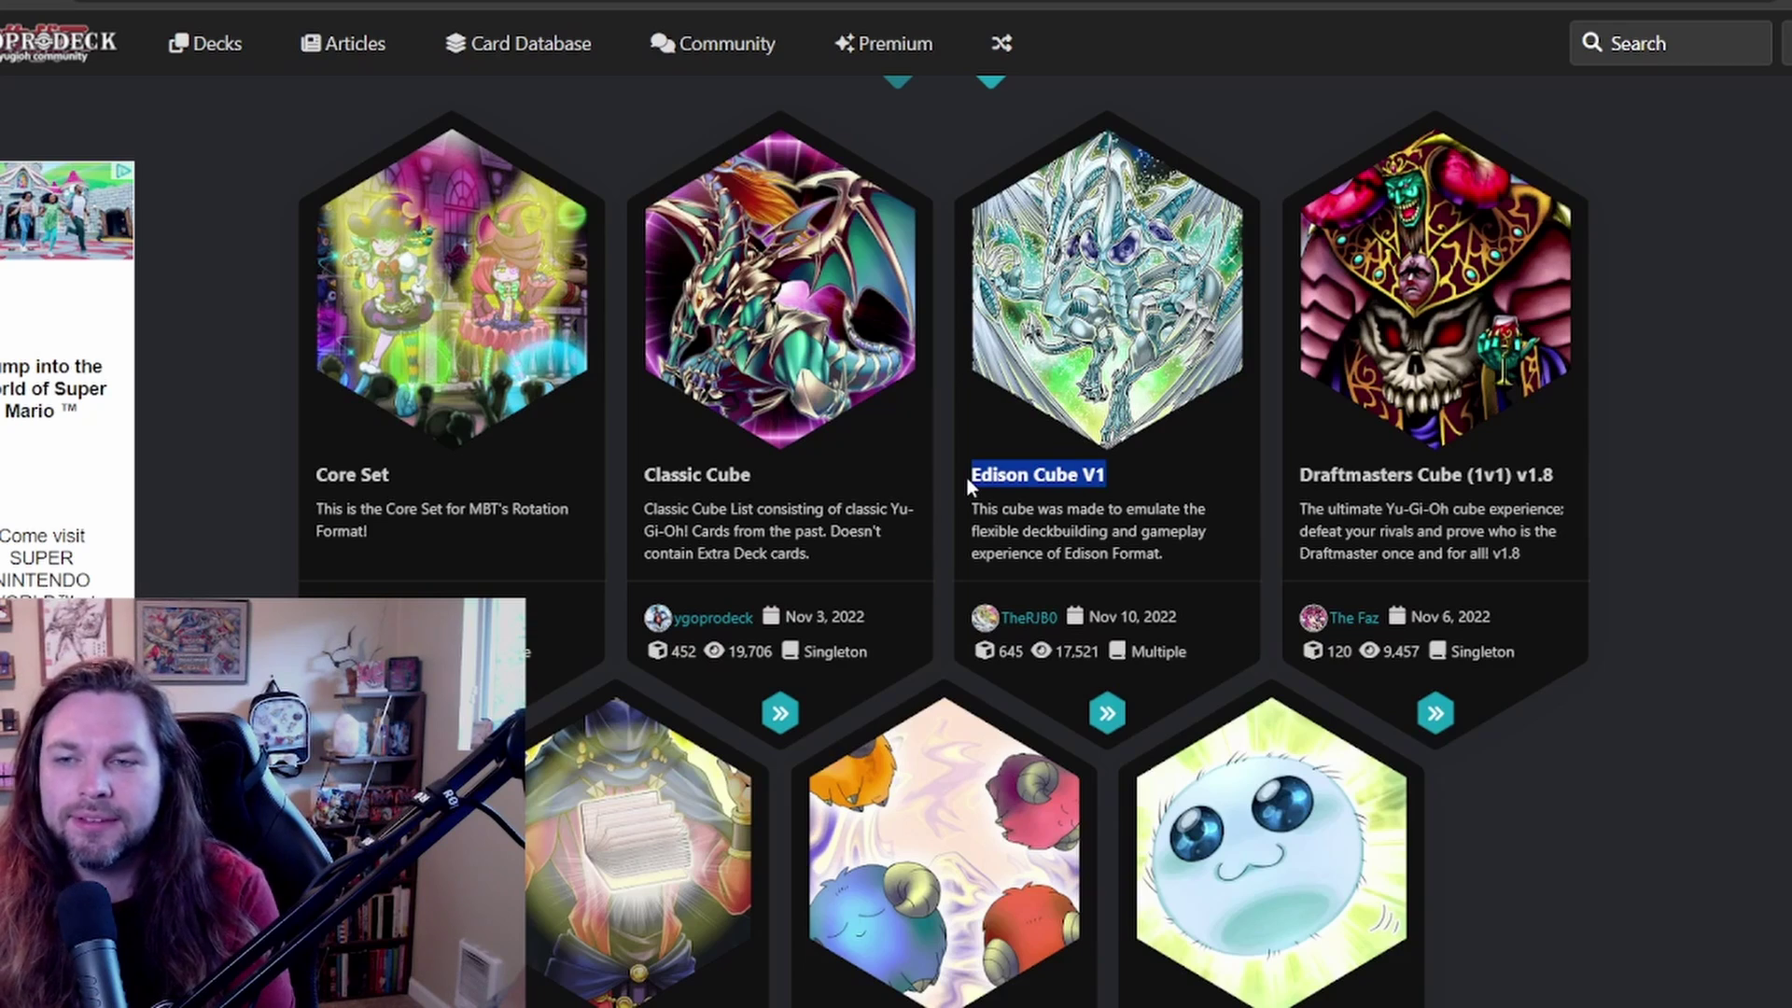
pyautogui.scroll(-5, 970, 477)
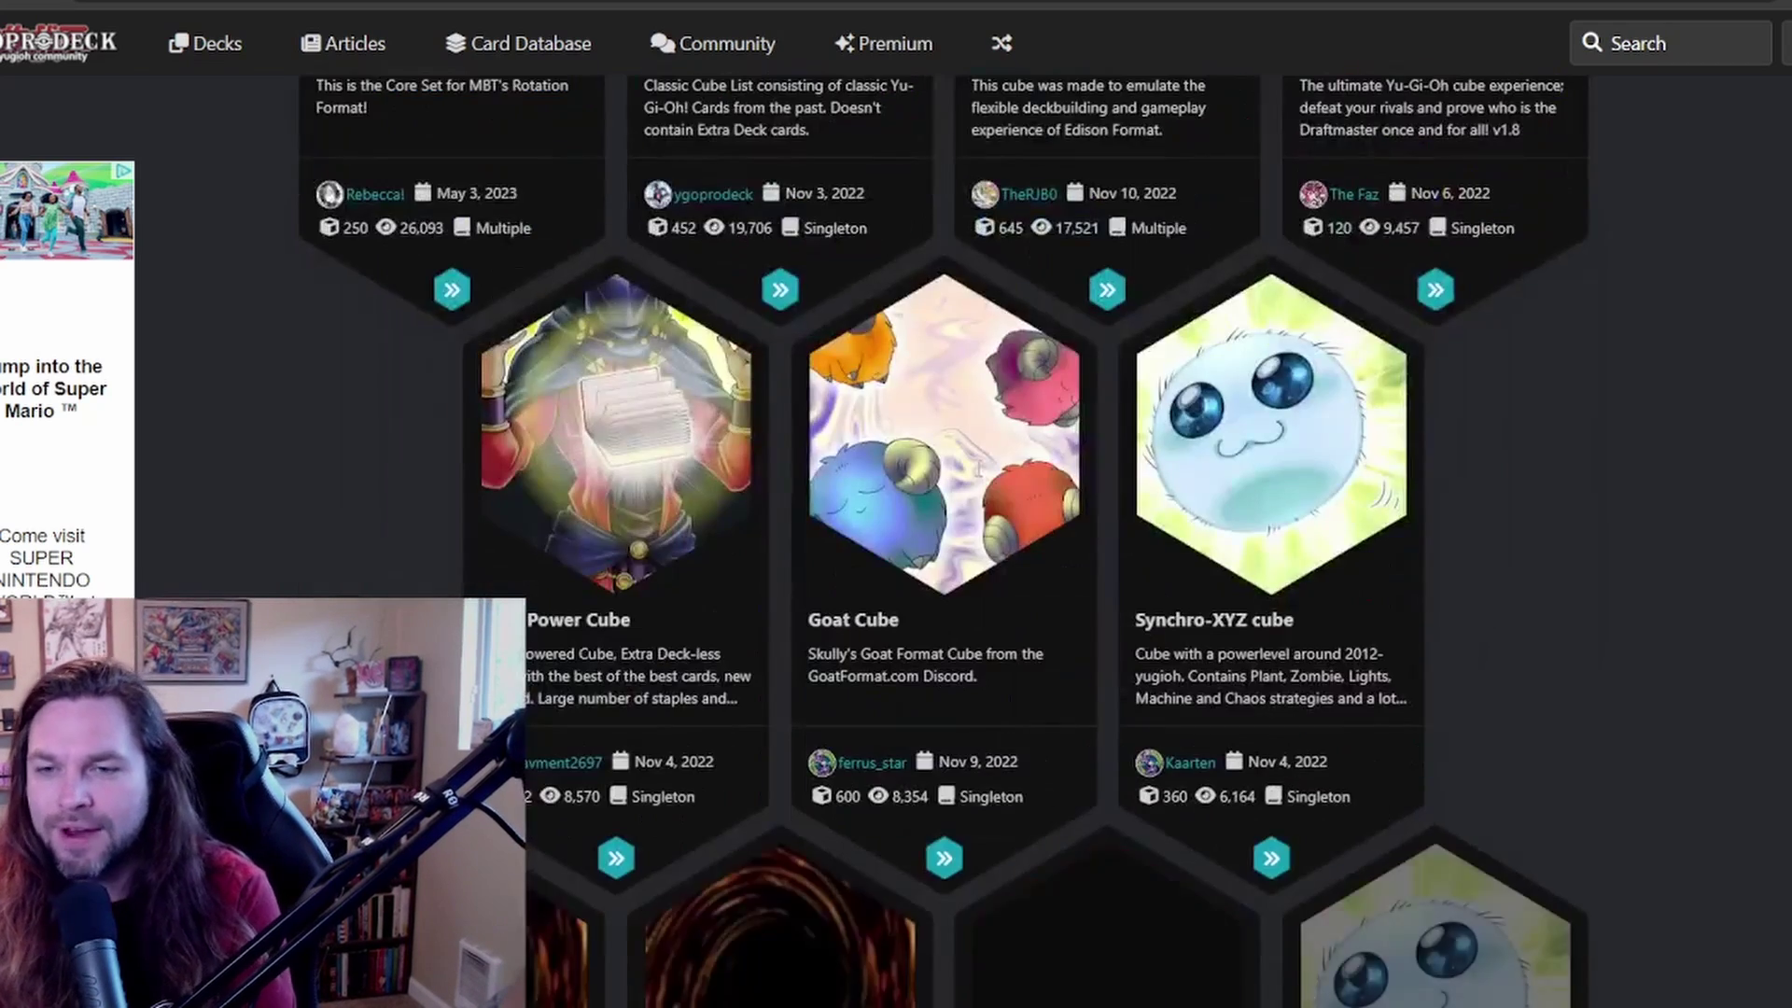
pyautogui.scroll(3, 976, 478)
pyautogui.scroll(2, 978, 476)
# - Open the Classic Cube page and read the cube's description
pyautogui.click(793, 480)
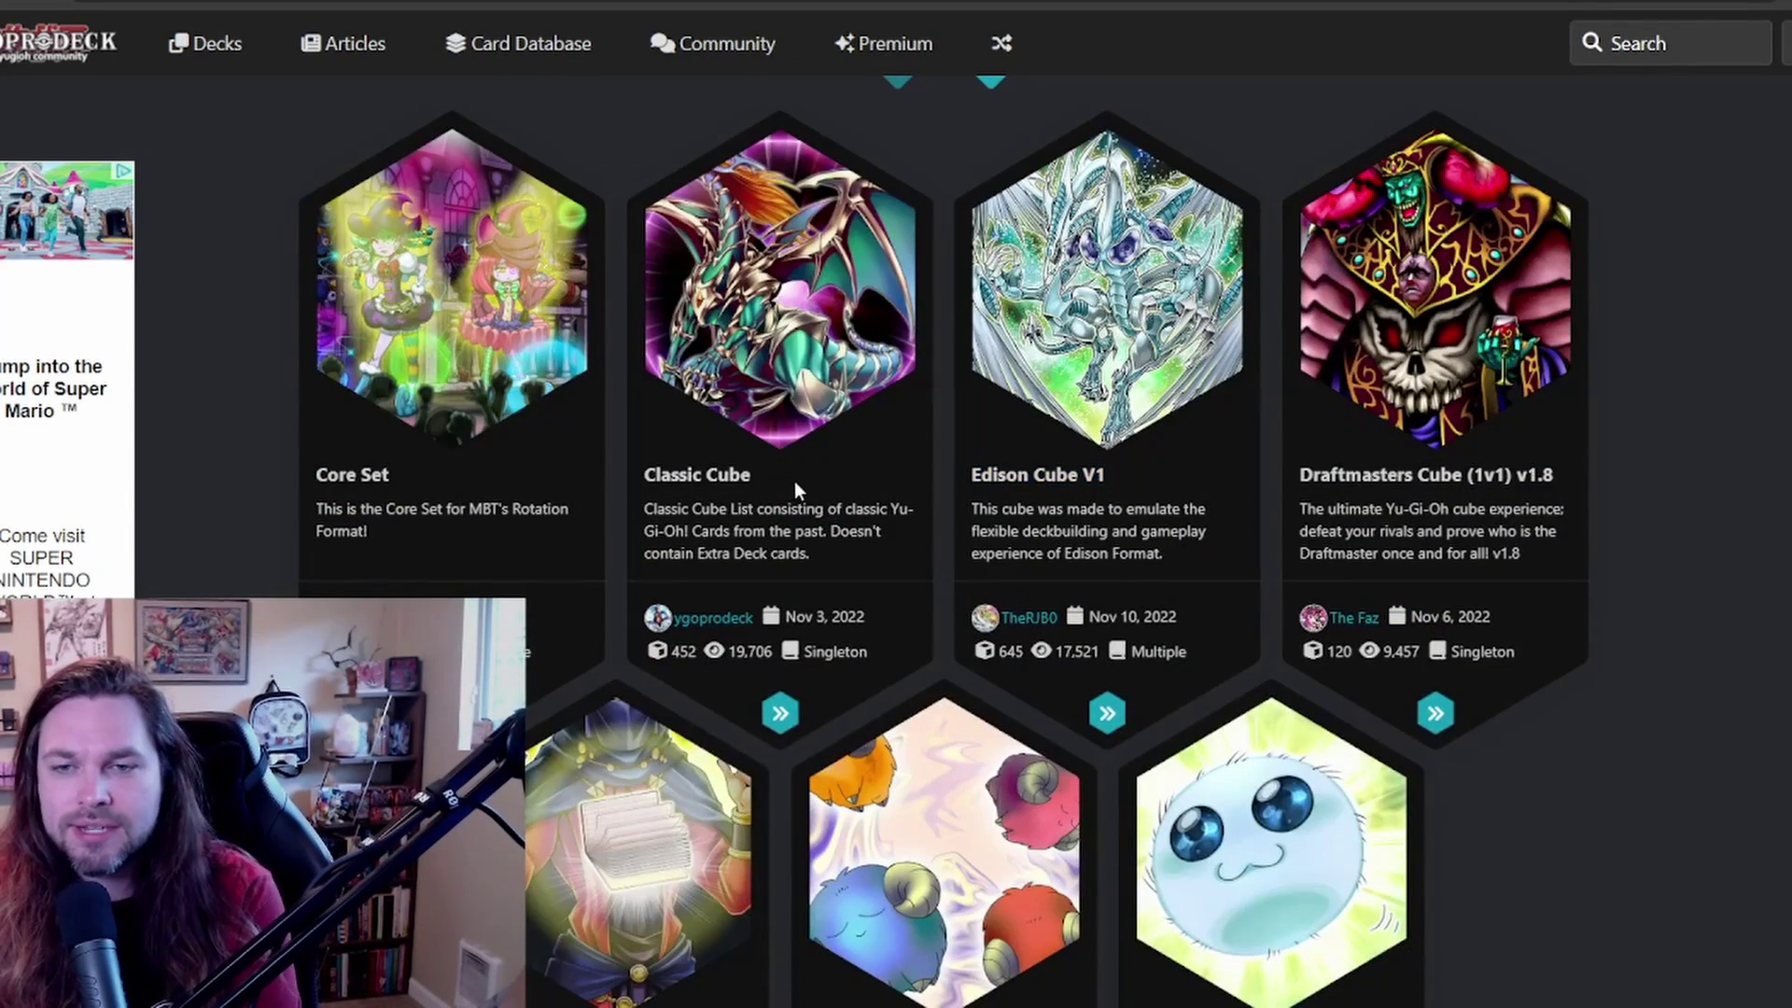
pyautogui.click(781, 715)
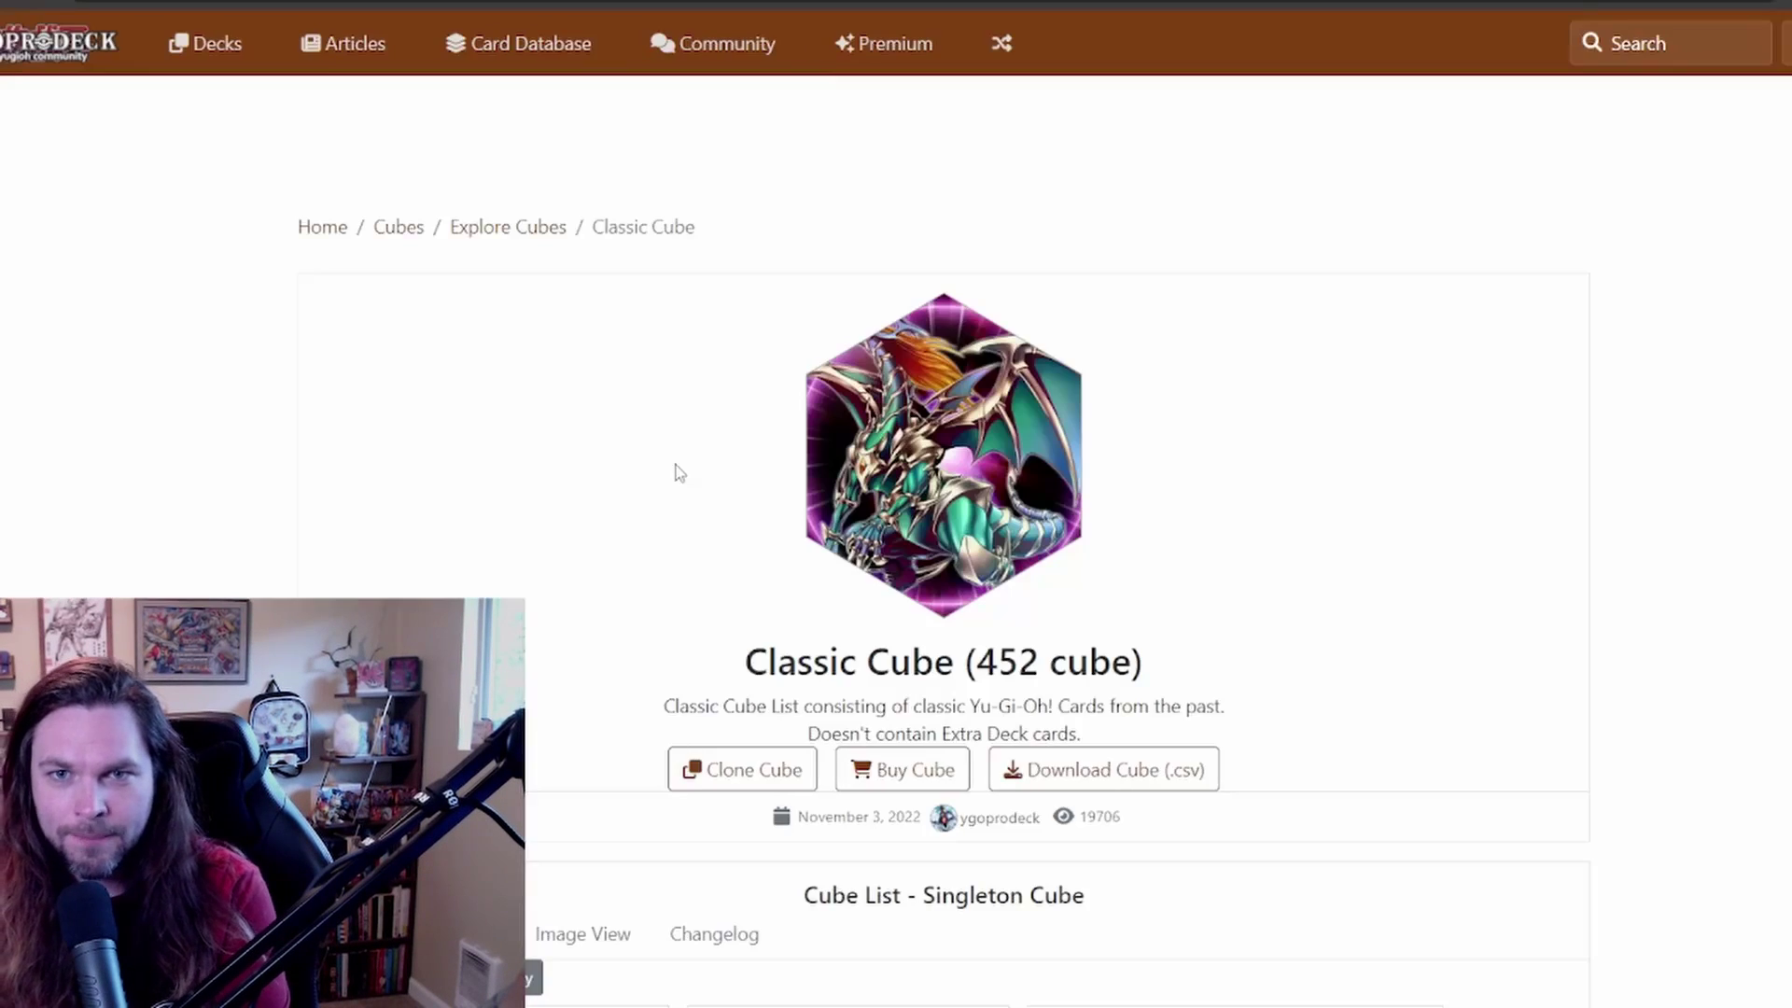
pyautogui.scroll(-3, 432, 452)
pyautogui.scroll(1, 464, 452)
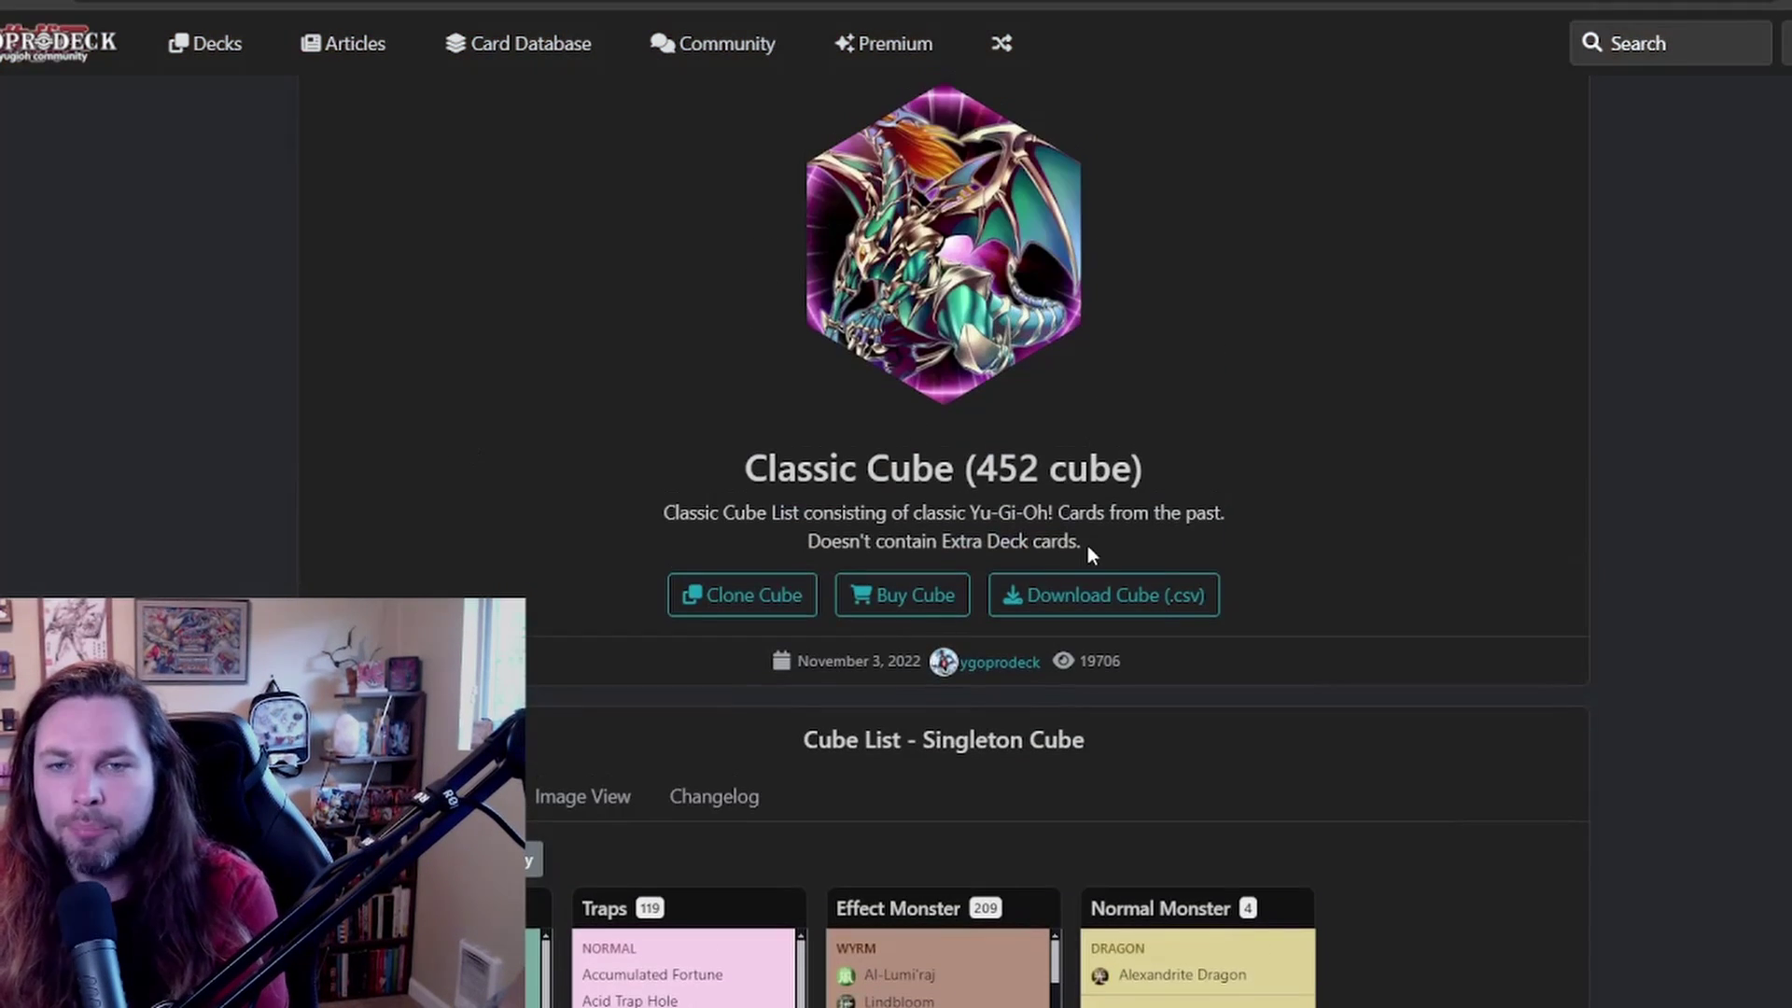
pyautogui.moveTo(1092, 555); pyautogui.dragTo(1008, 519)
pyautogui.click(696, 532)
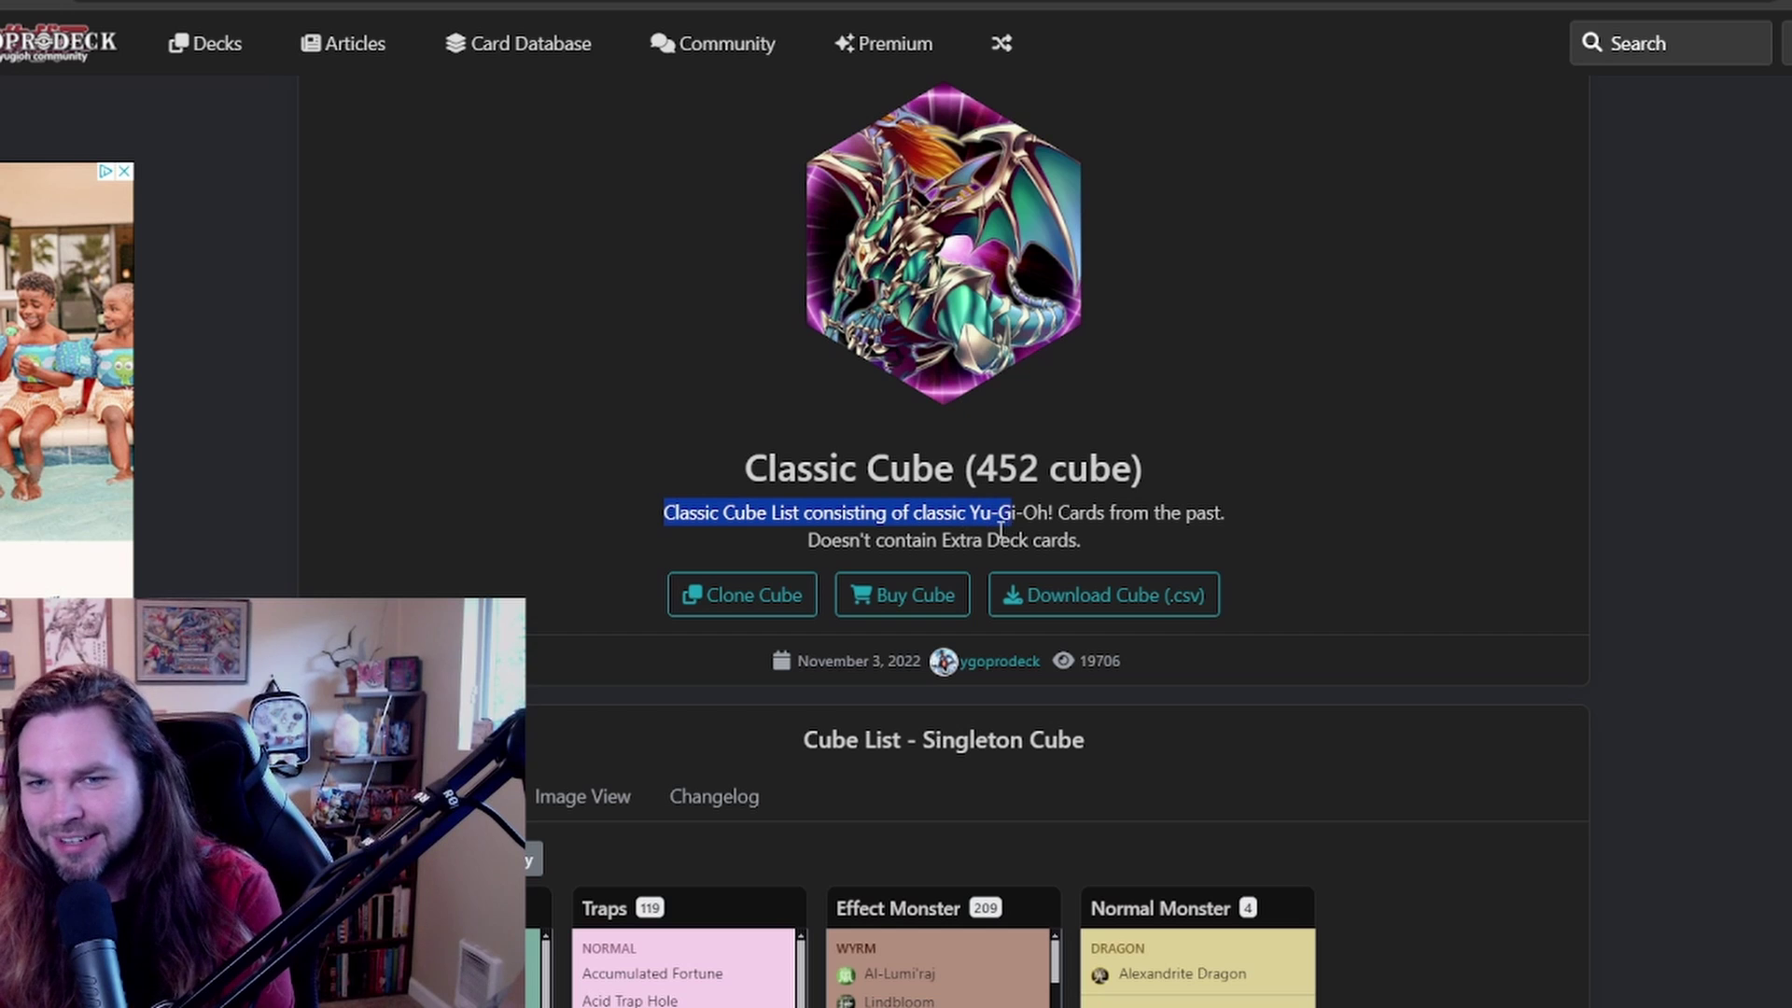
pyautogui.click(802, 540)
# - Display the Classic Cube's card list as images and examine the cards it contains
pyautogui.scroll(-1, 532, 542)
pyautogui.scroll(-4, 530, 536)
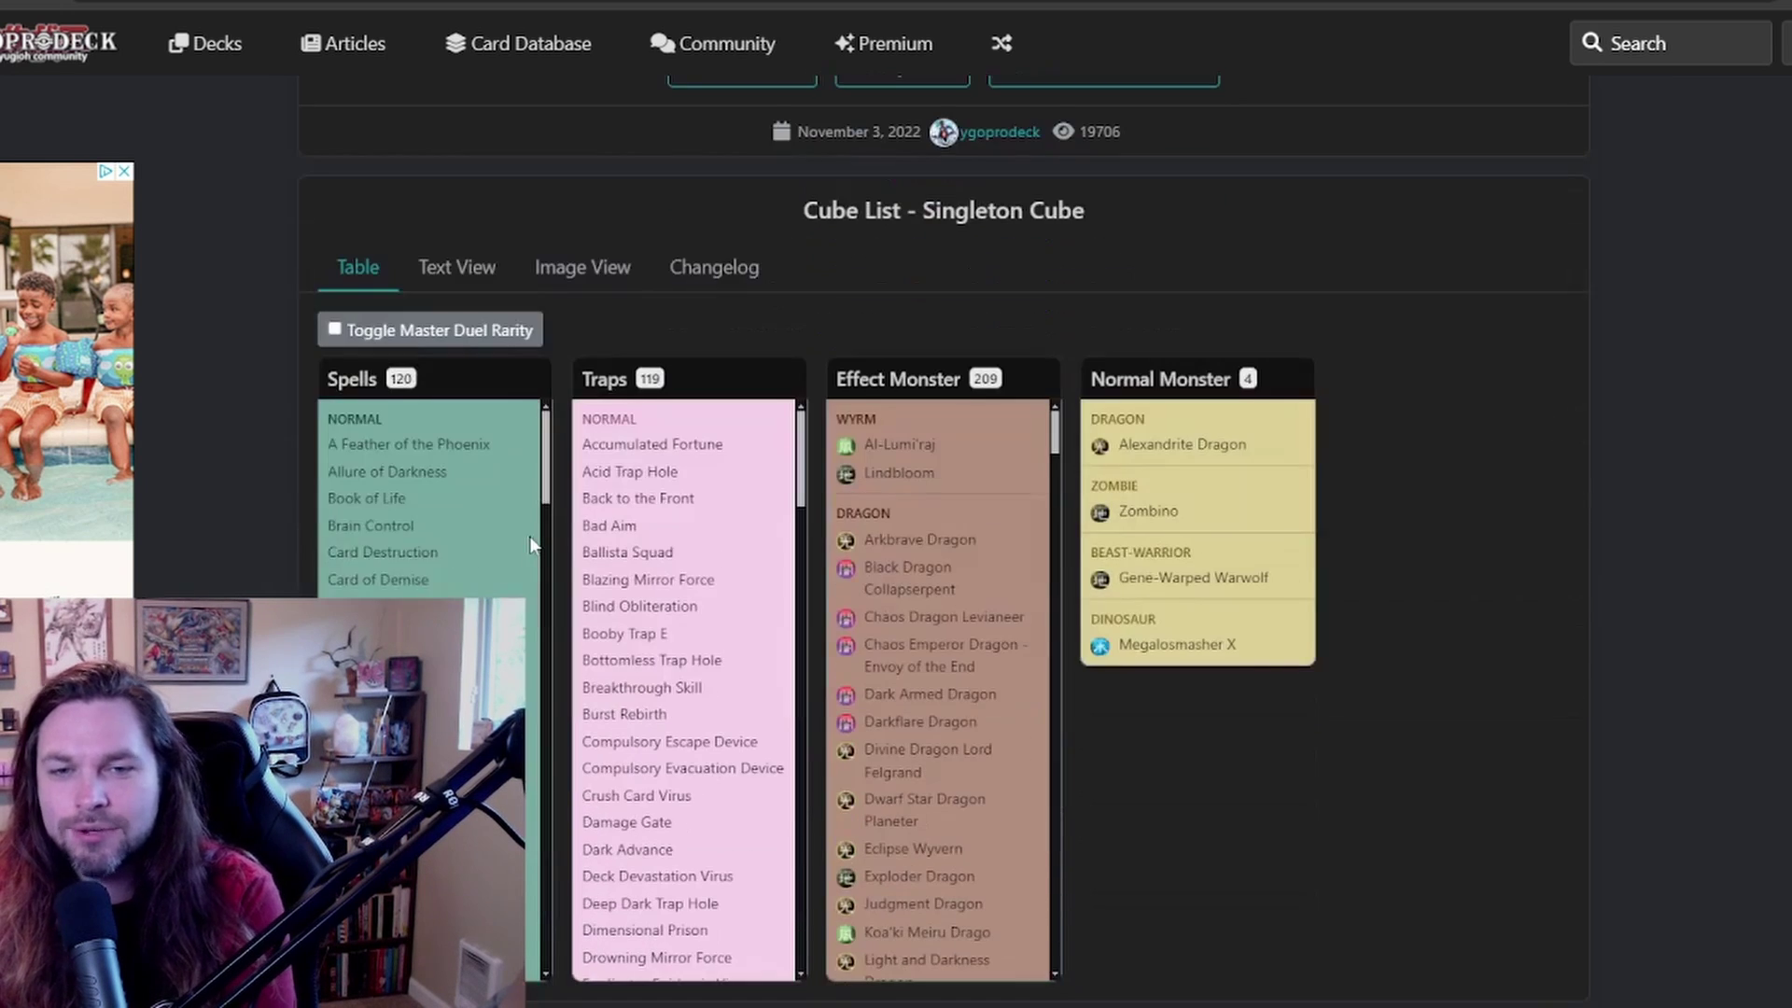
pyautogui.scroll(-5, 528, 538)
pyautogui.click(594, 268)
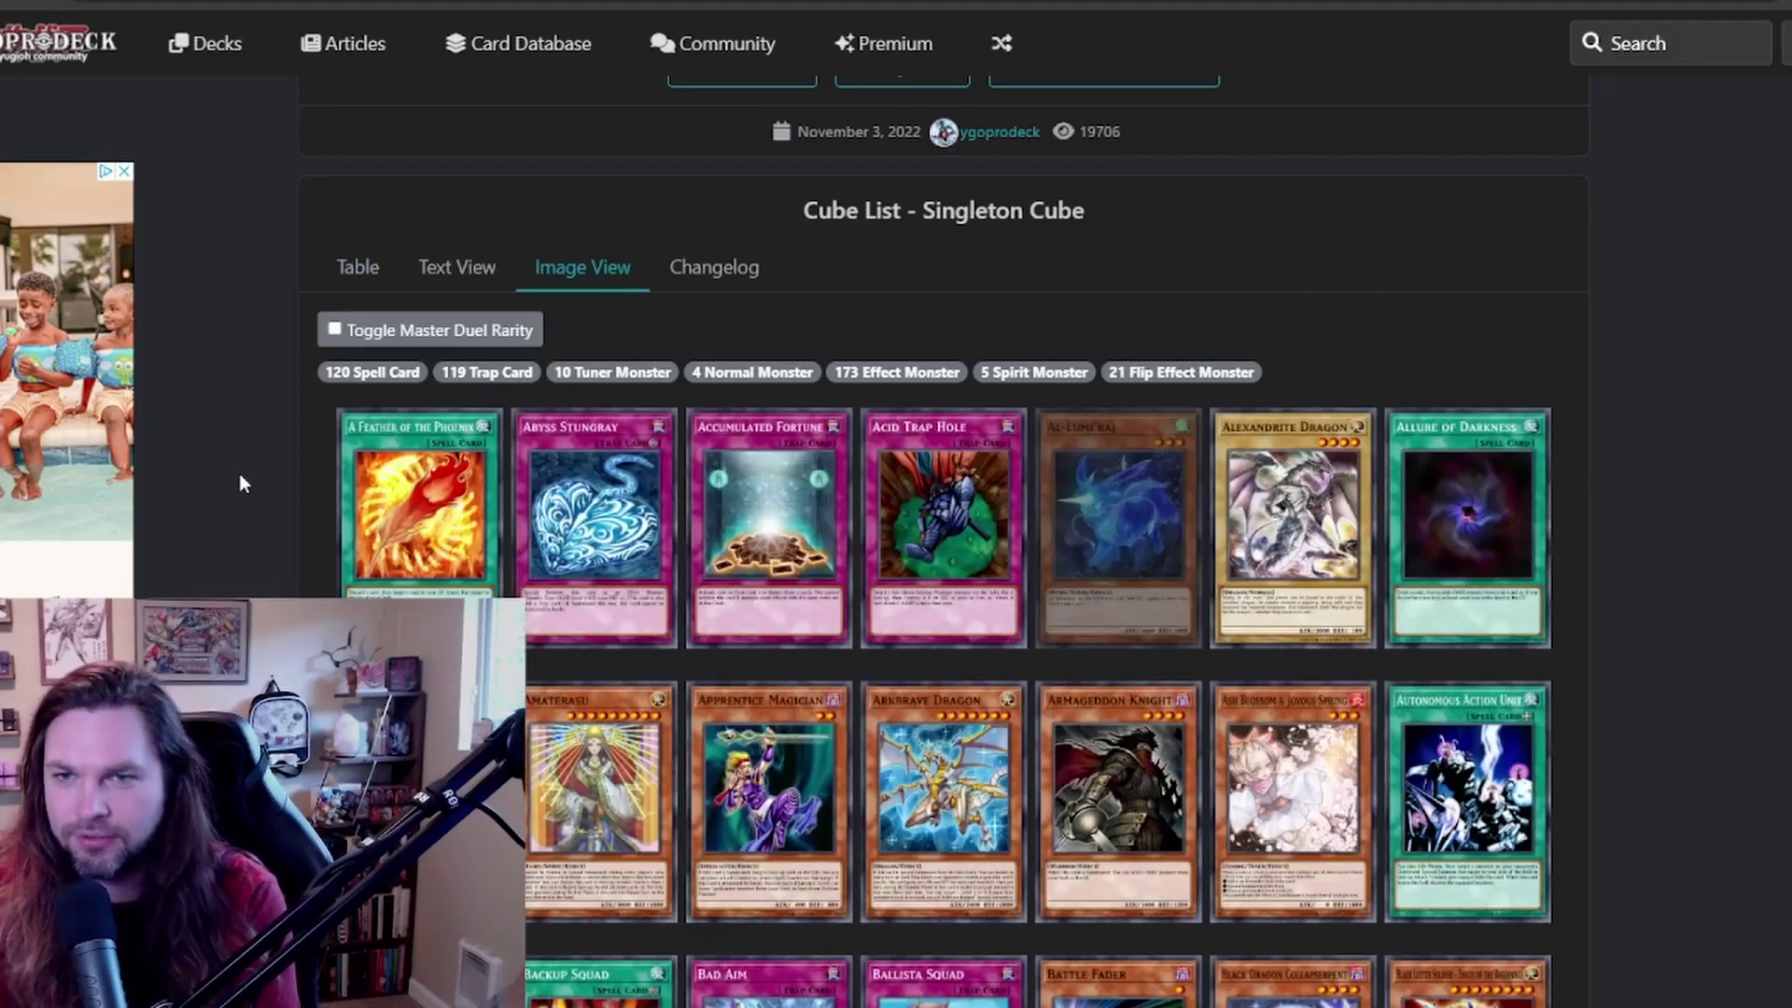
pyautogui.scroll(-2, 234, 492)
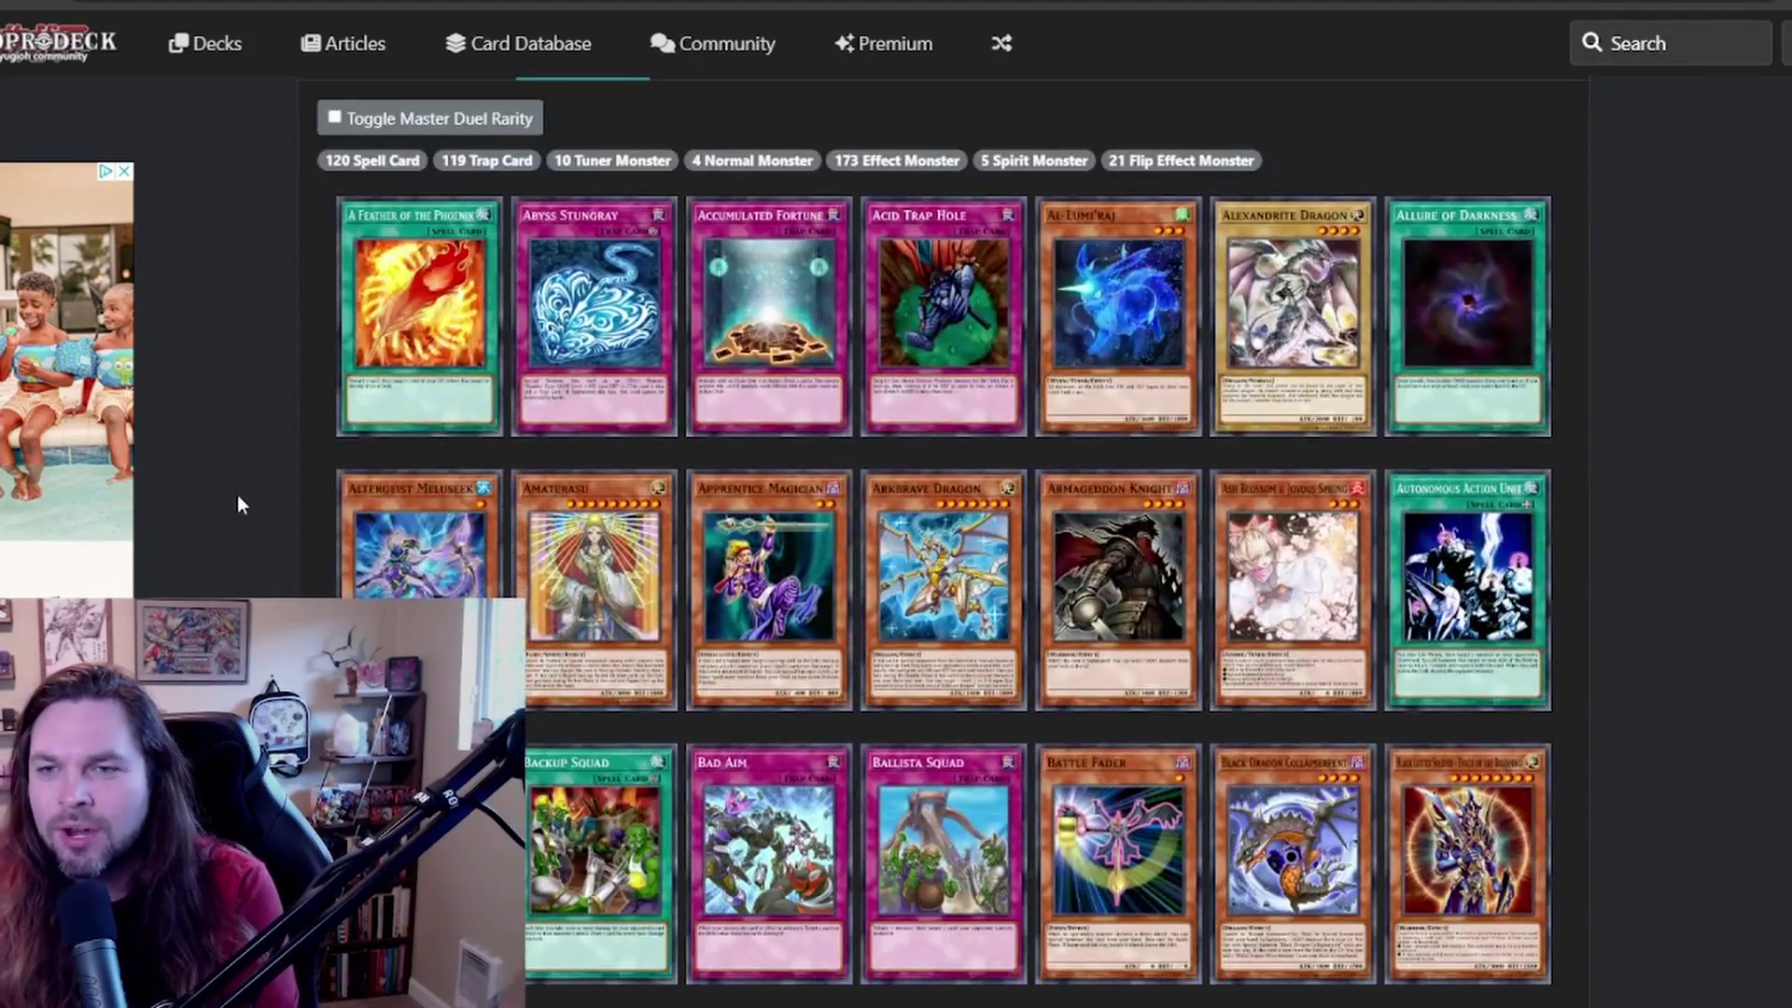
pyautogui.scroll(-4, 238, 496)
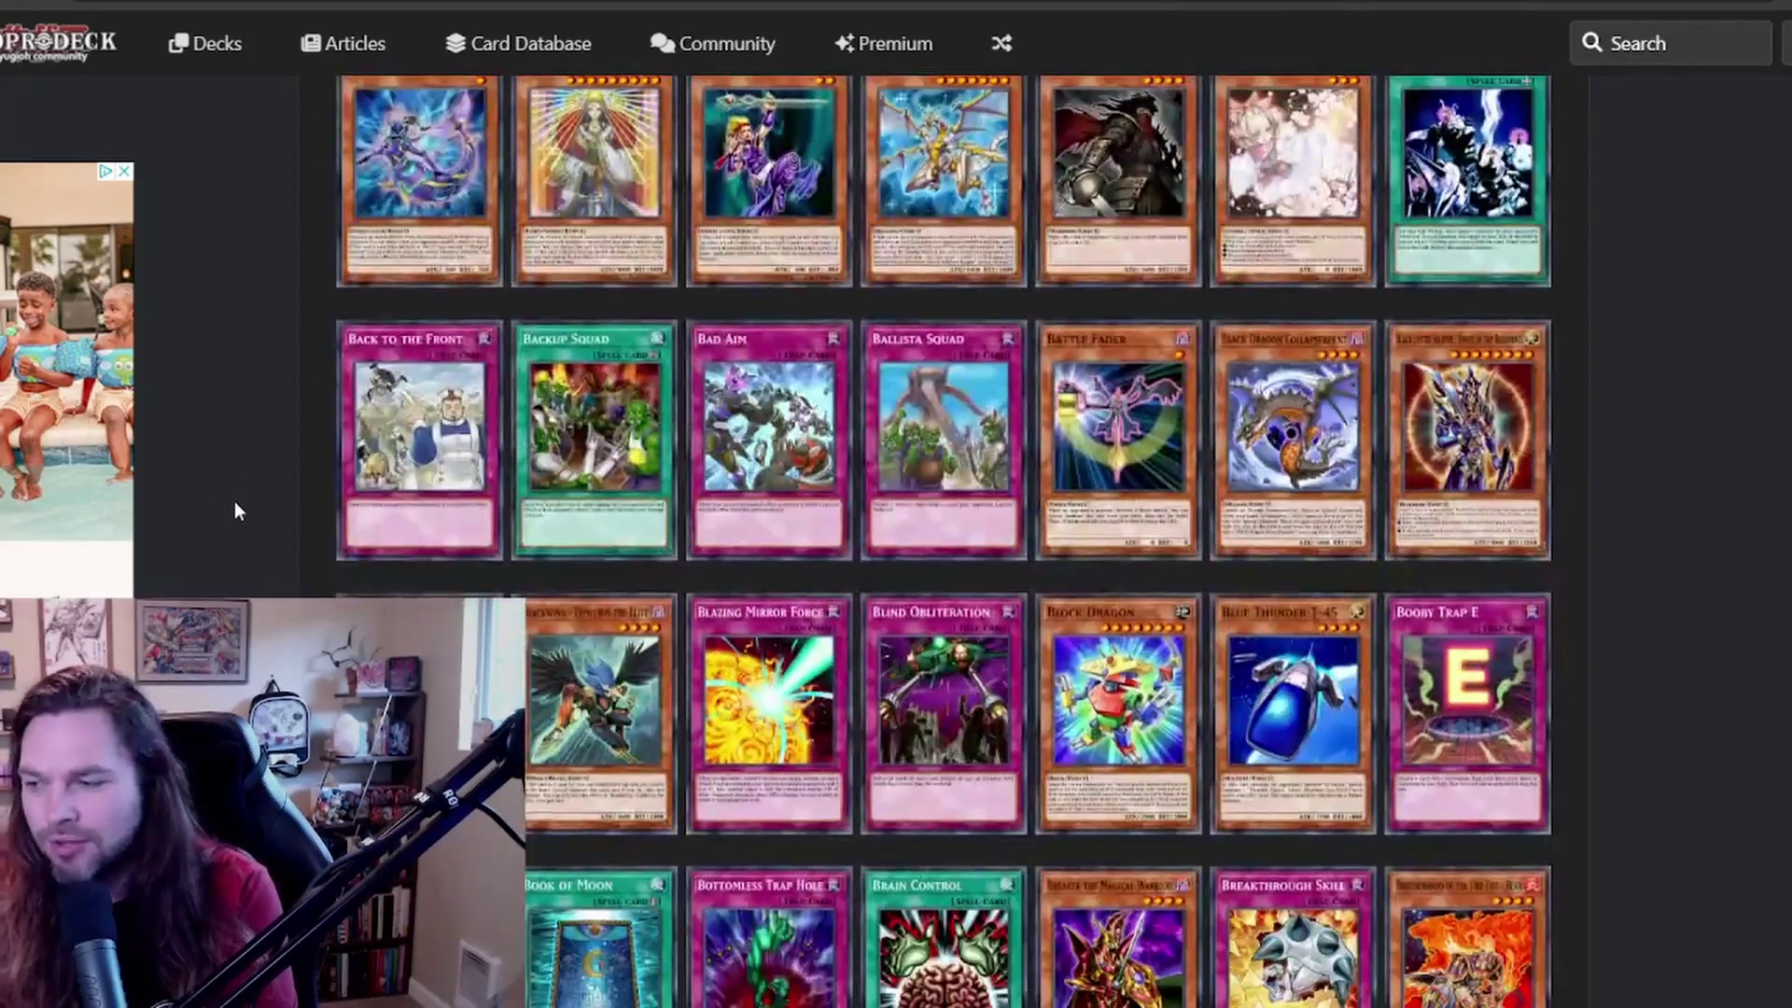
pyautogui.scroll(-4, 233, 508)
pyautogui.scroll(5, 623, 606)
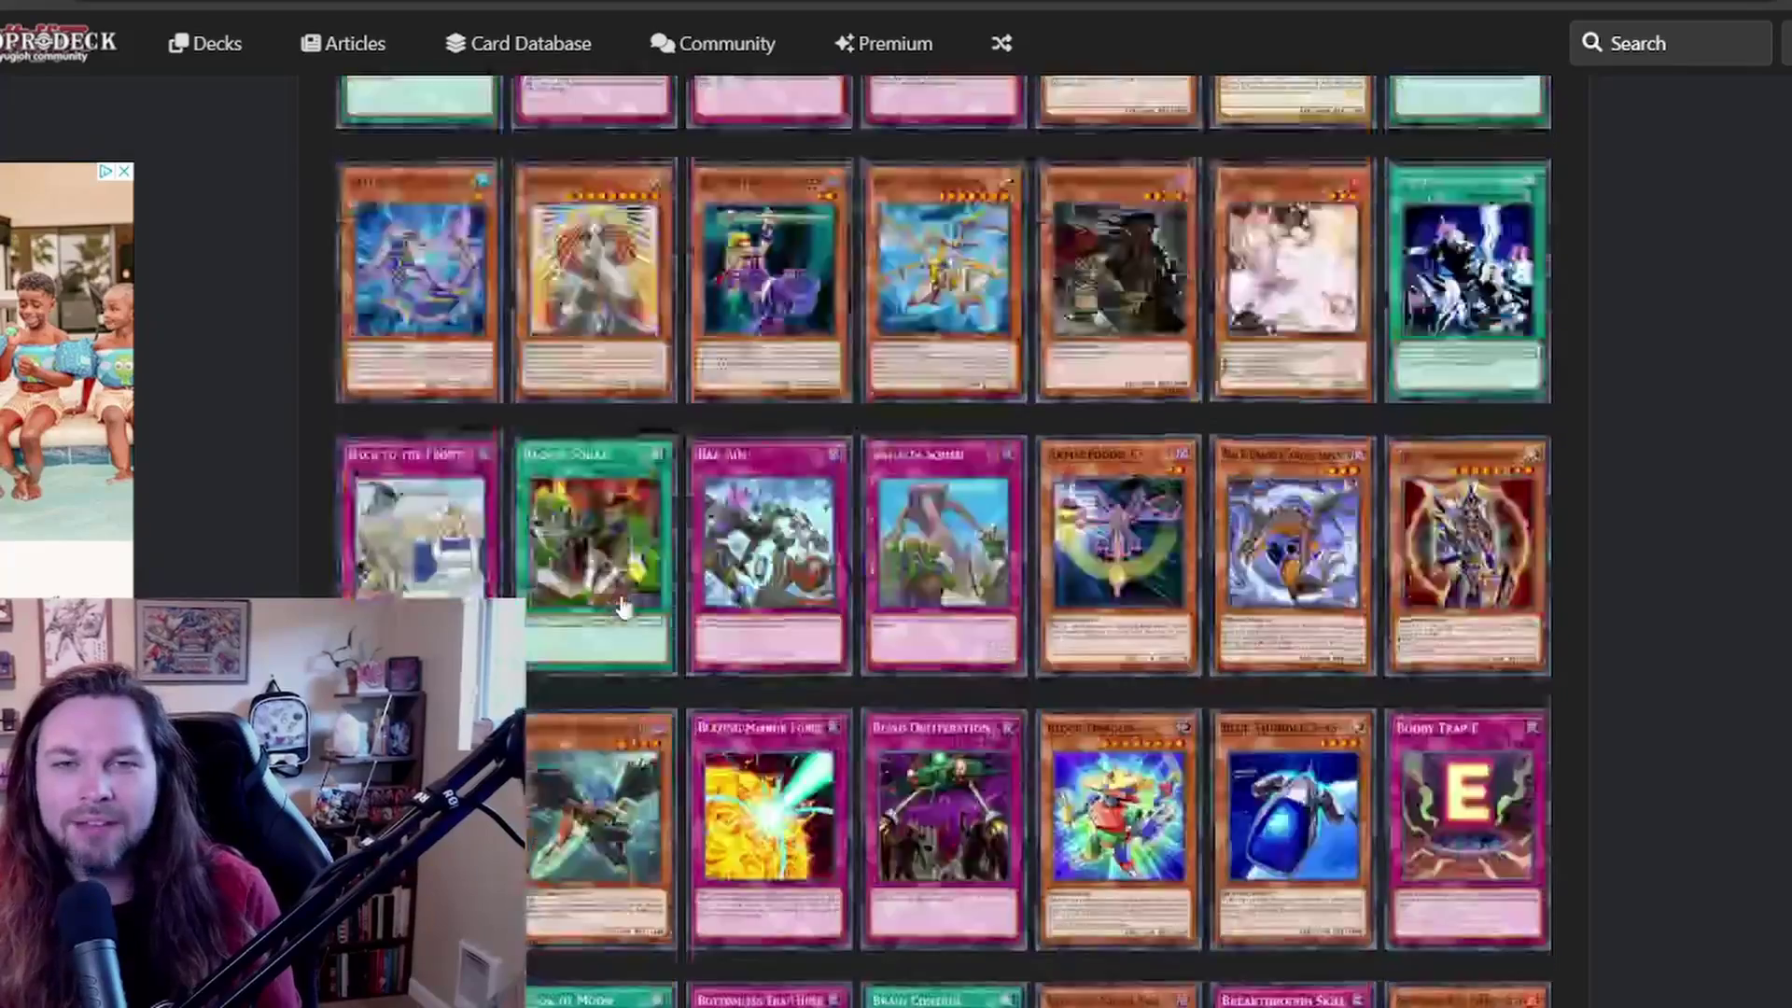
pyautogui.scroll(8, 634, 560)
pyautogui.scroll(-6, 634, 560)
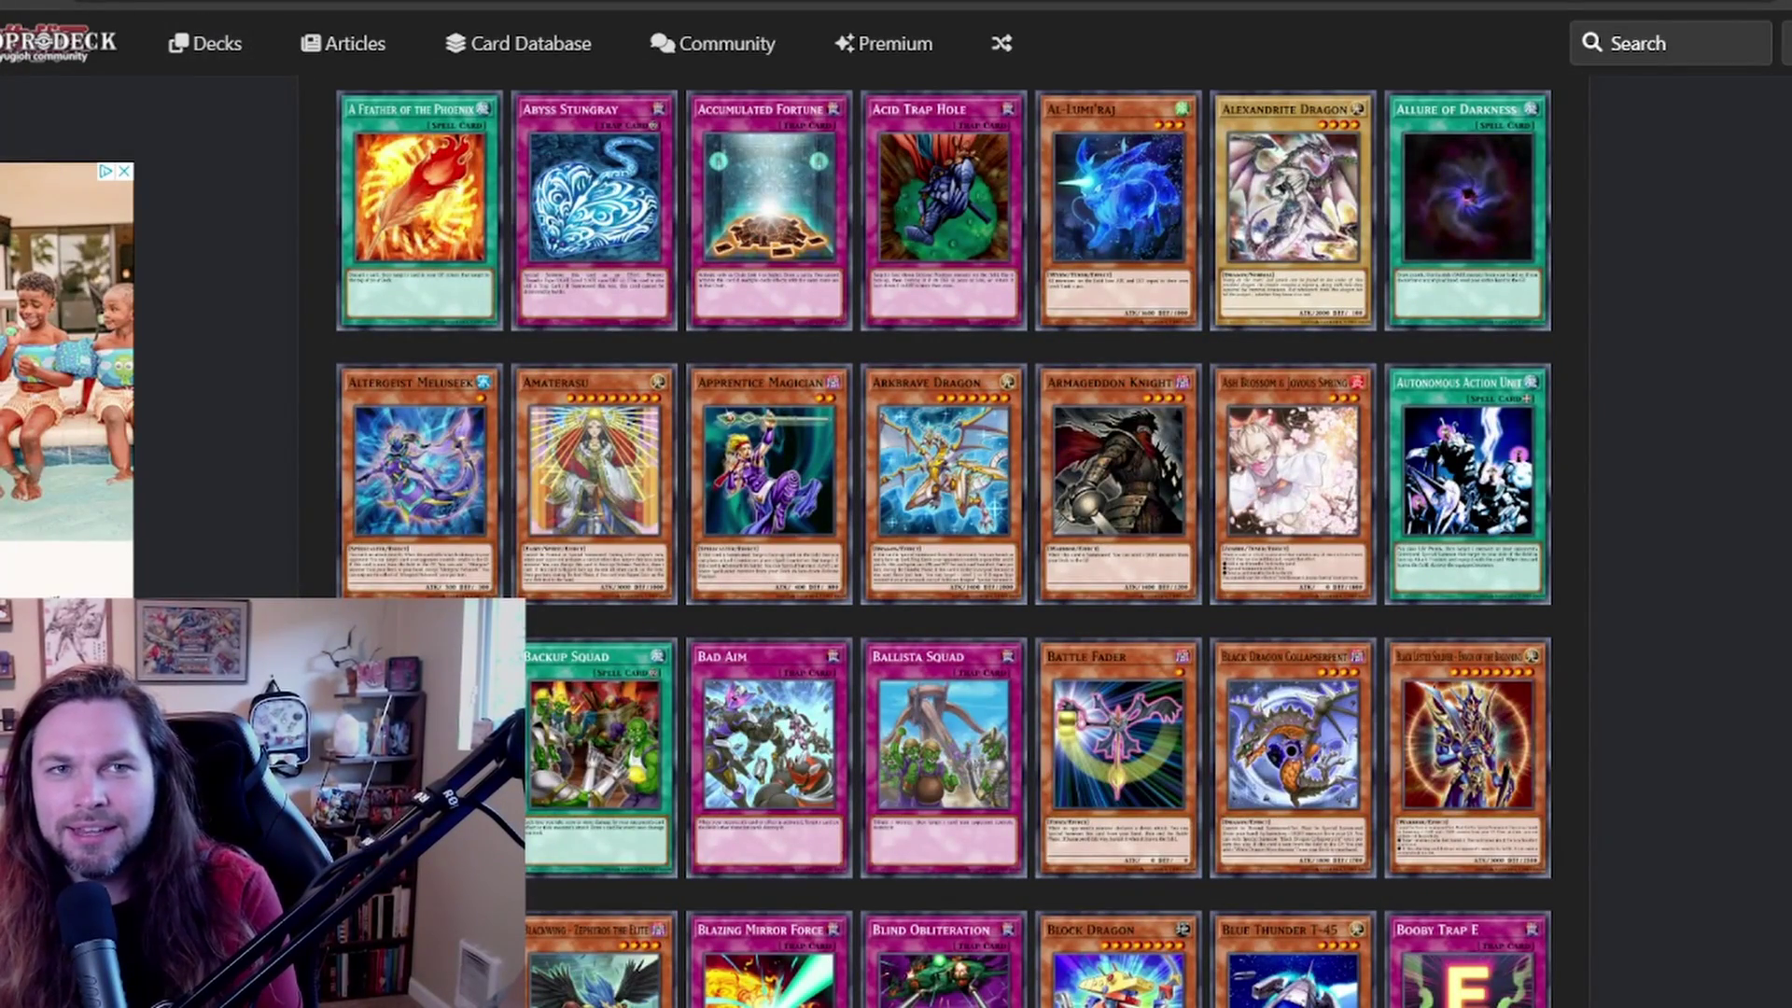
# - Return to the cube listing and open the Edison Cube V1 page to view its card list
pyautogui.hotkey('alt', 'Left')
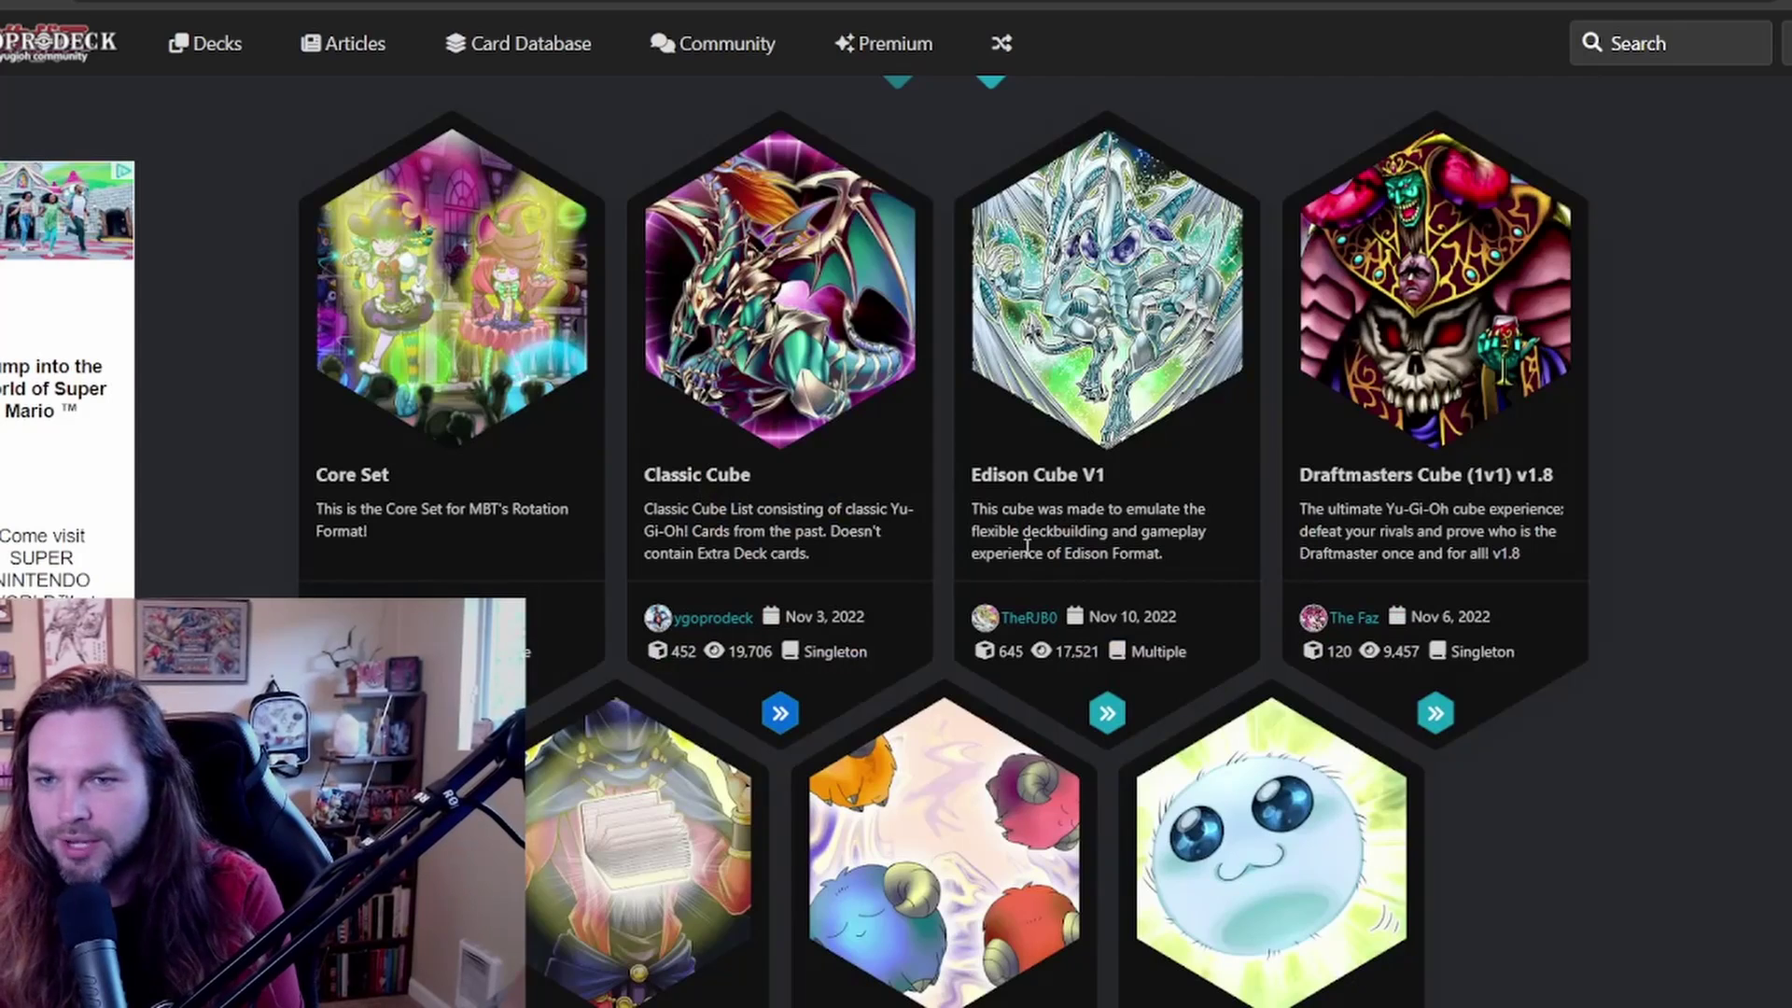
pyautogui.click(1114, 712)
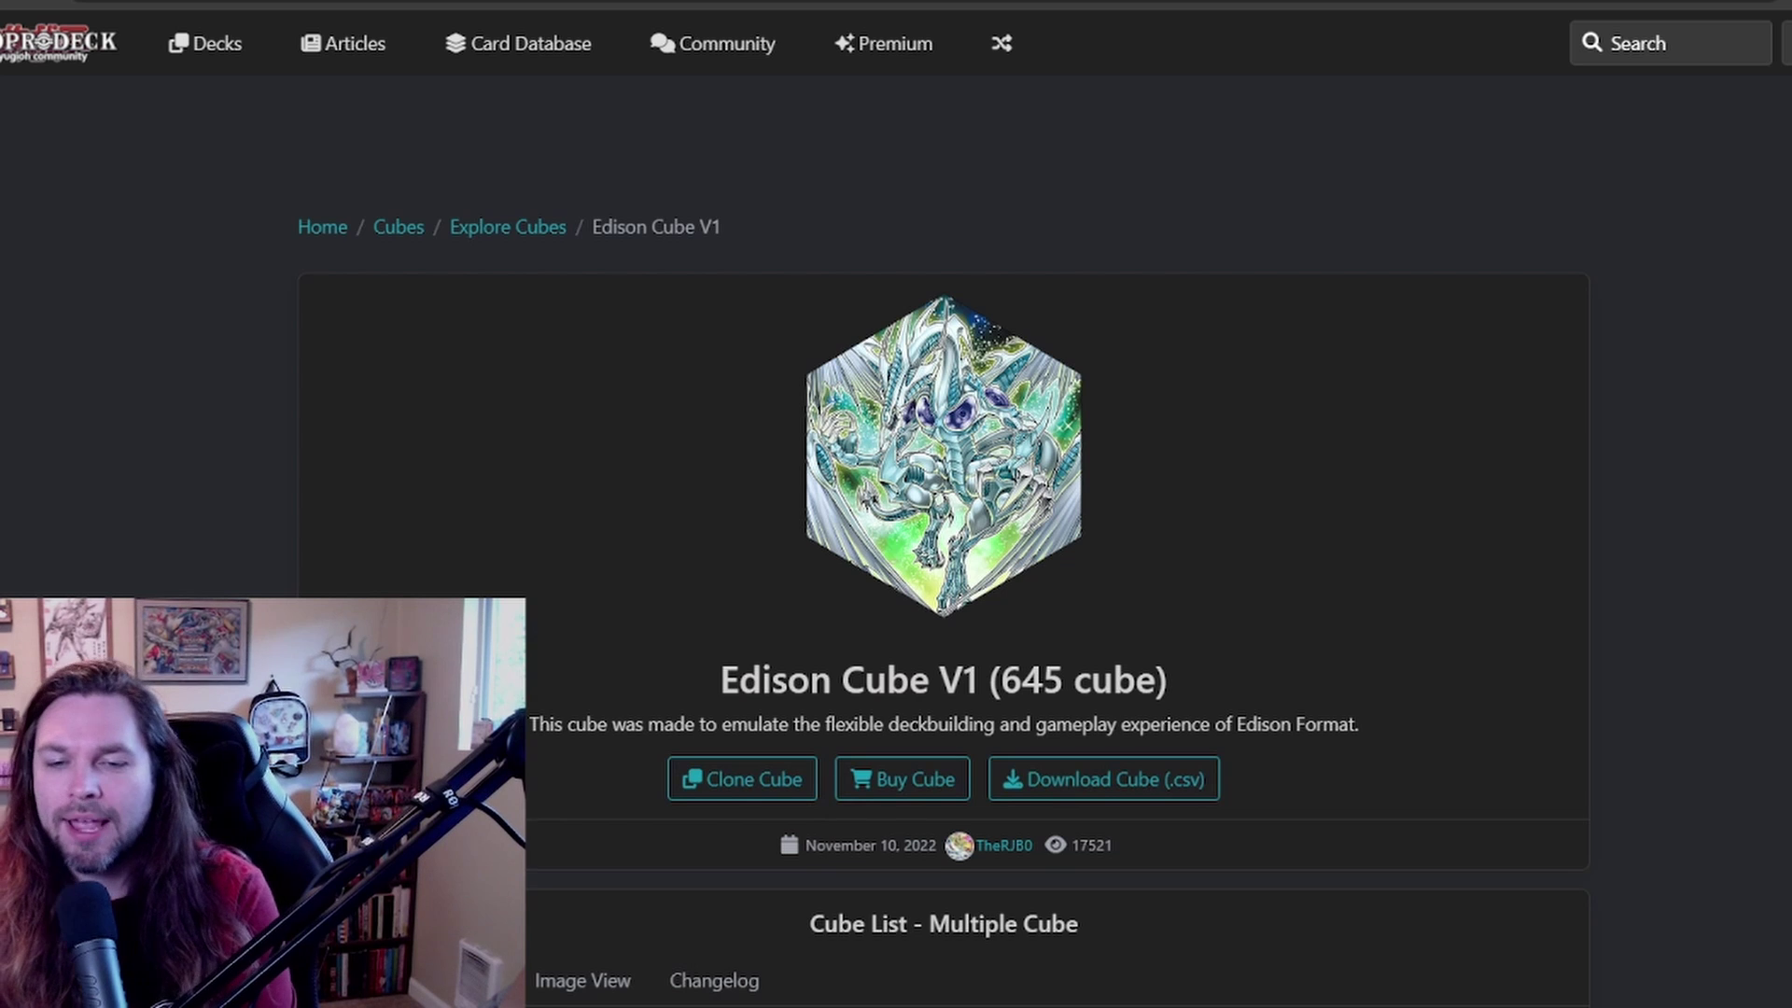
pyautogui.scroll(-2, 942, 541)
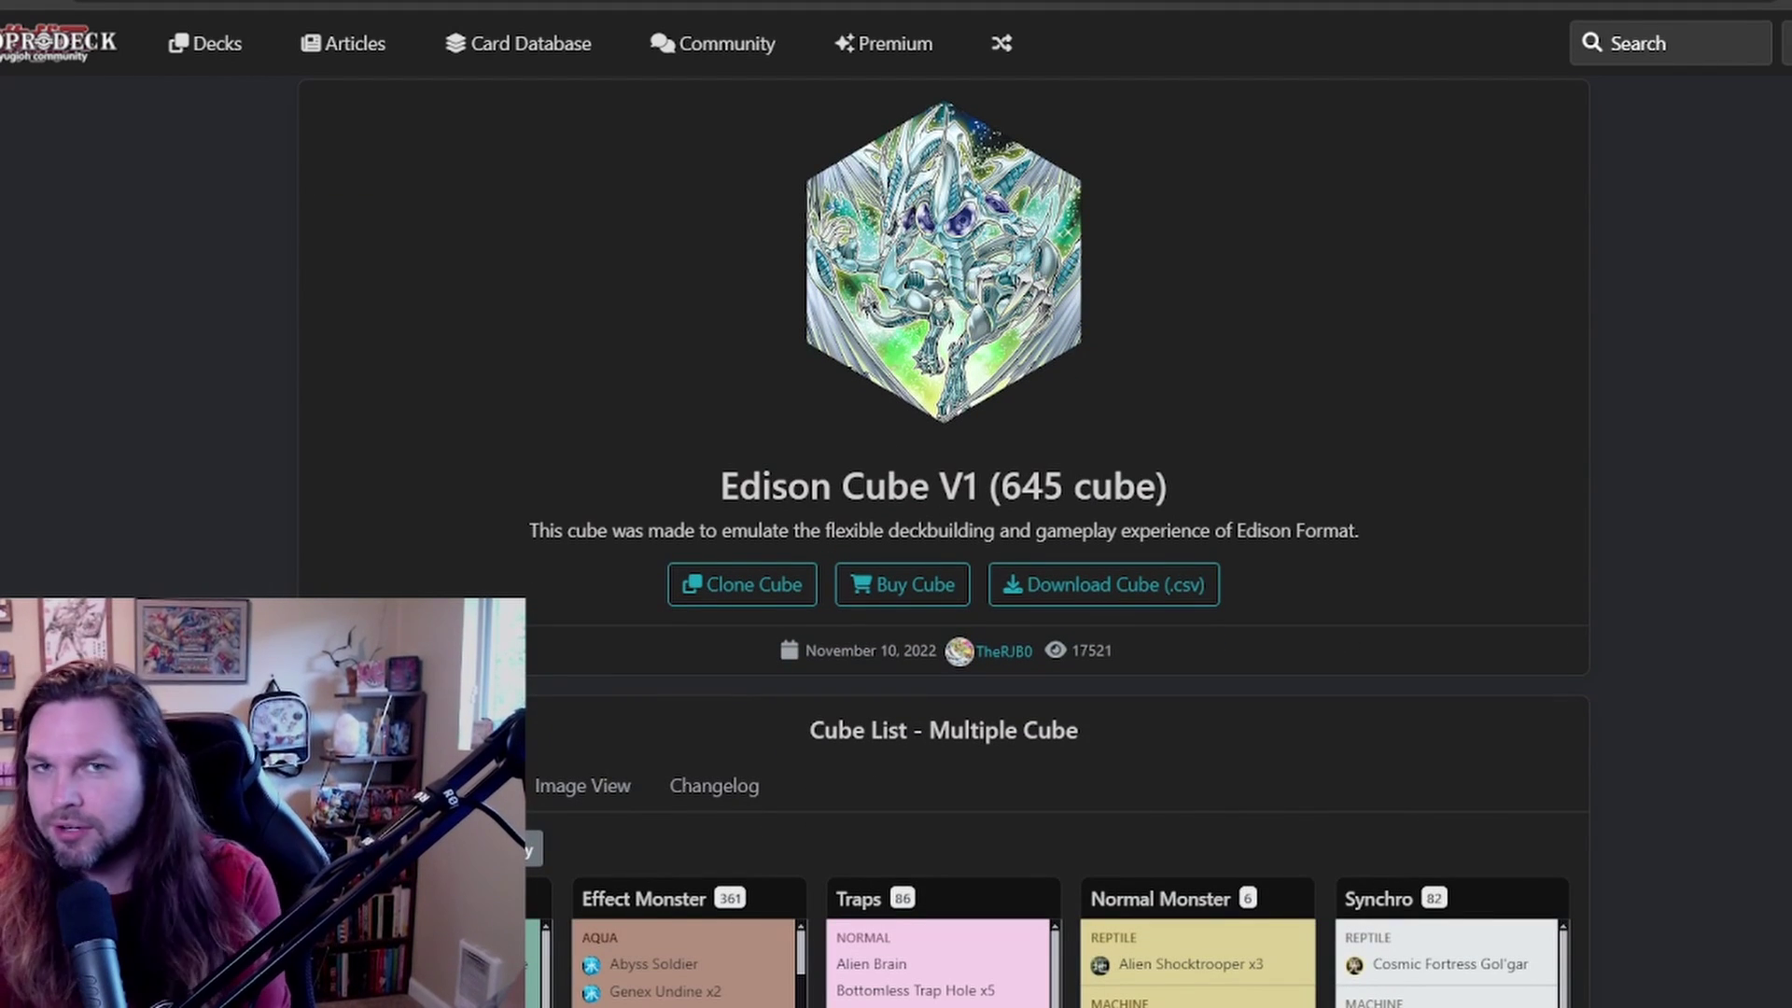
pyautogui.scroll(-2, 942, 542)
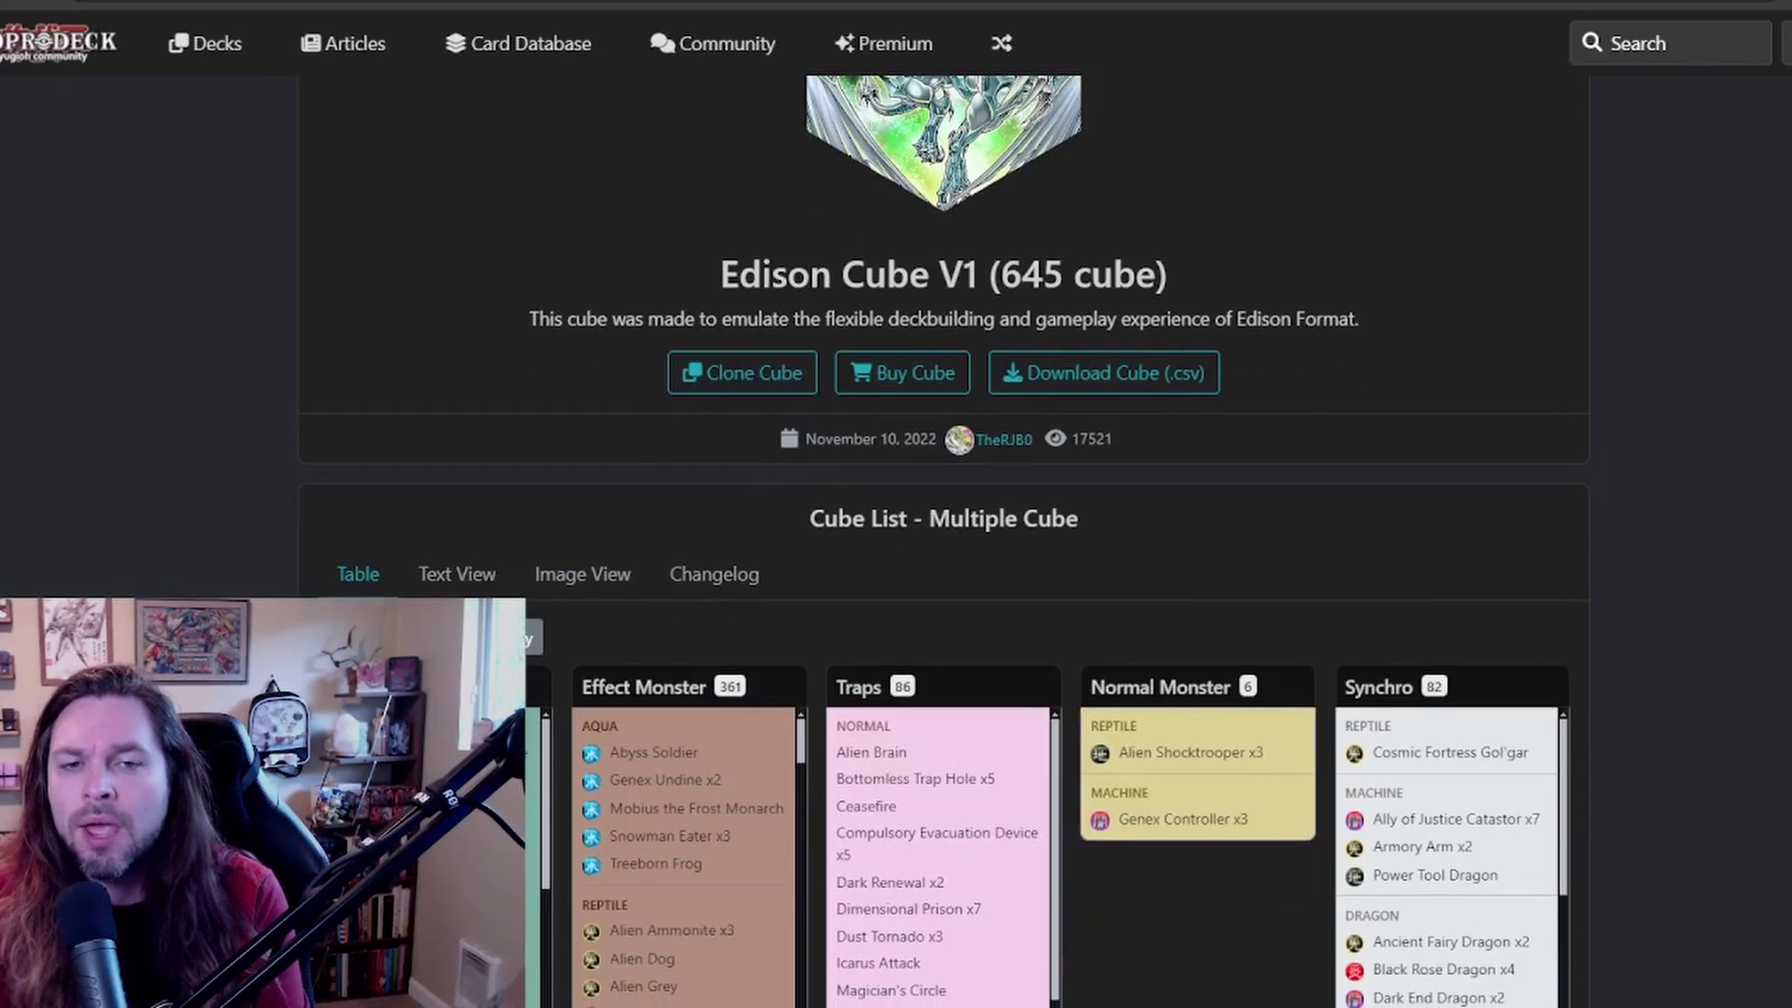
# - Display the Edison Cube V1 card list as images and examine the cards and their copy counts
pyautogui.click(582, 571)
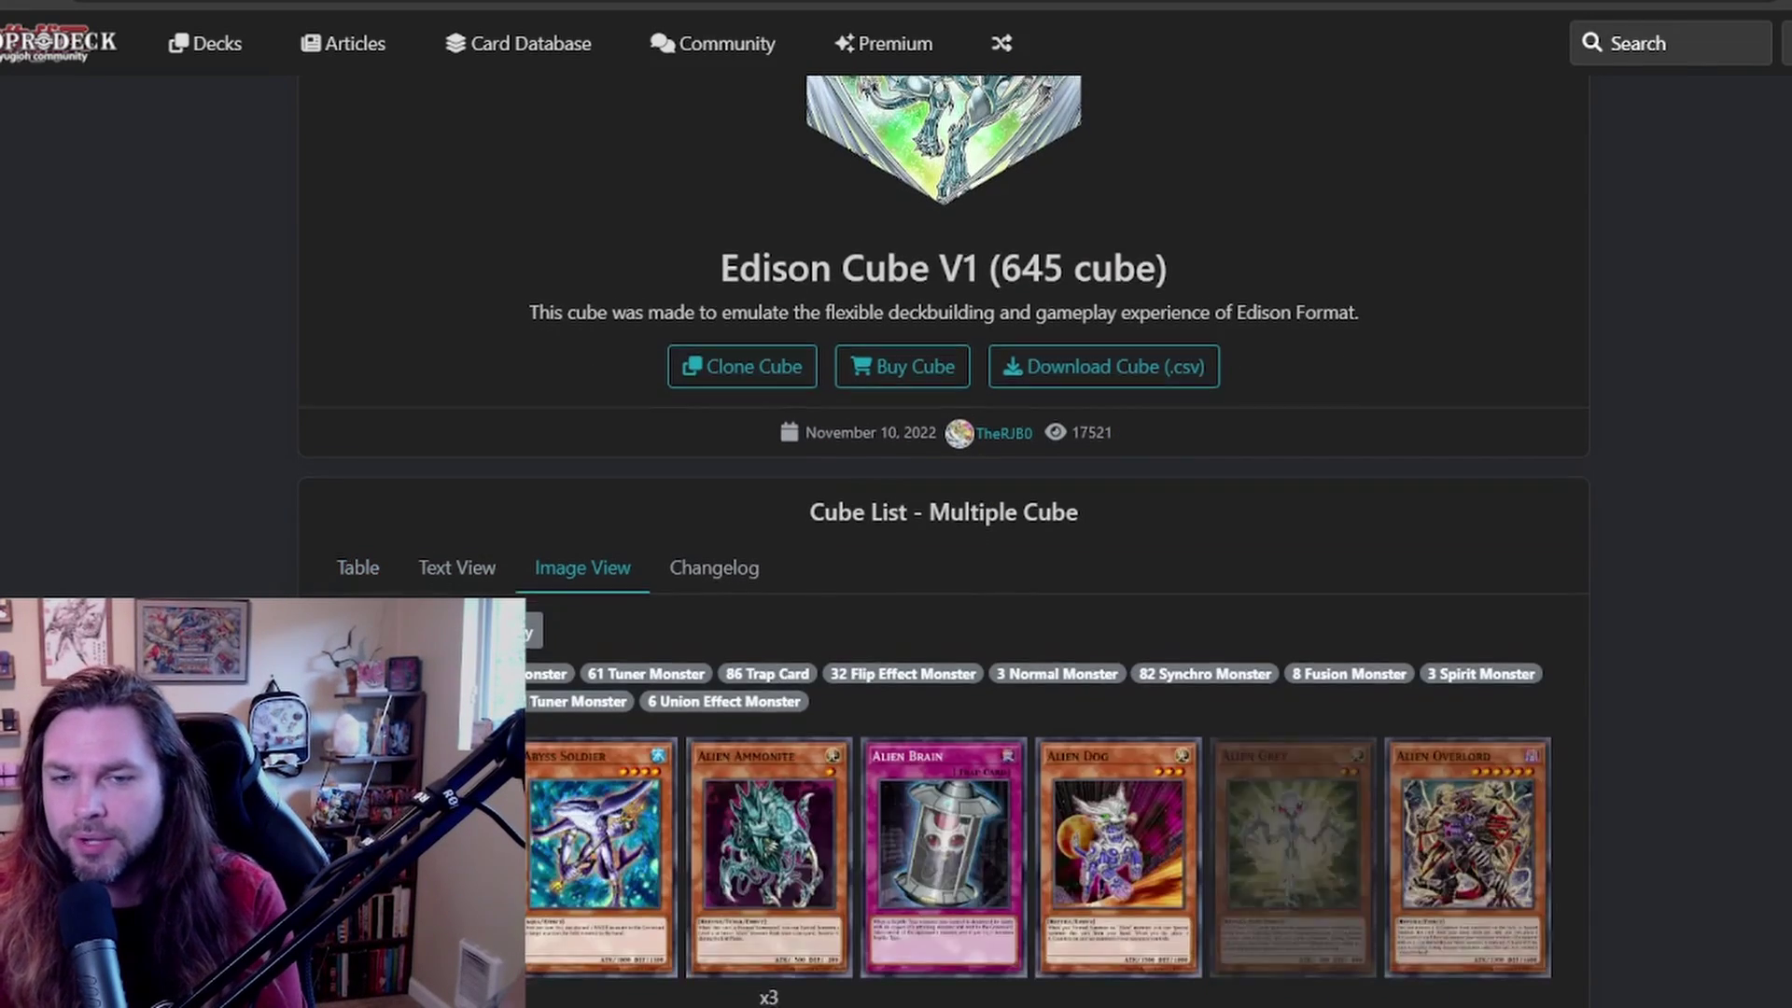
pyautogui.scroll(-3, 735, 709)
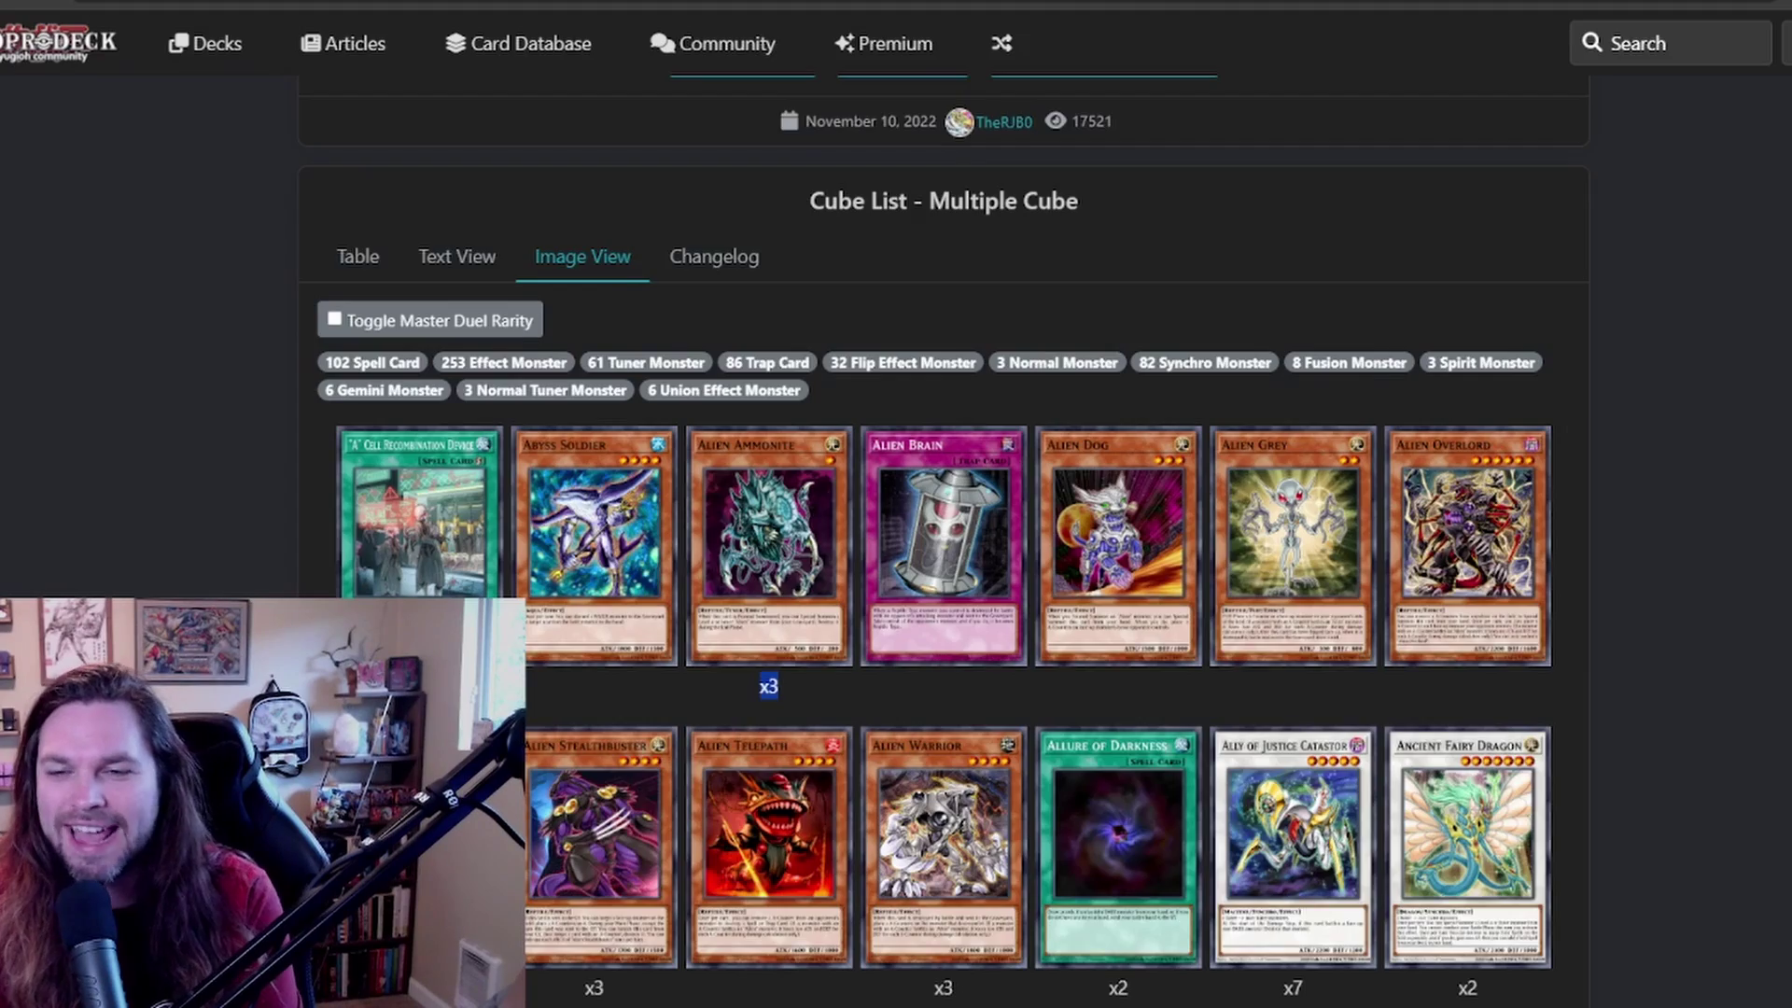
pyautogui.scroll(-5, 943, 542)
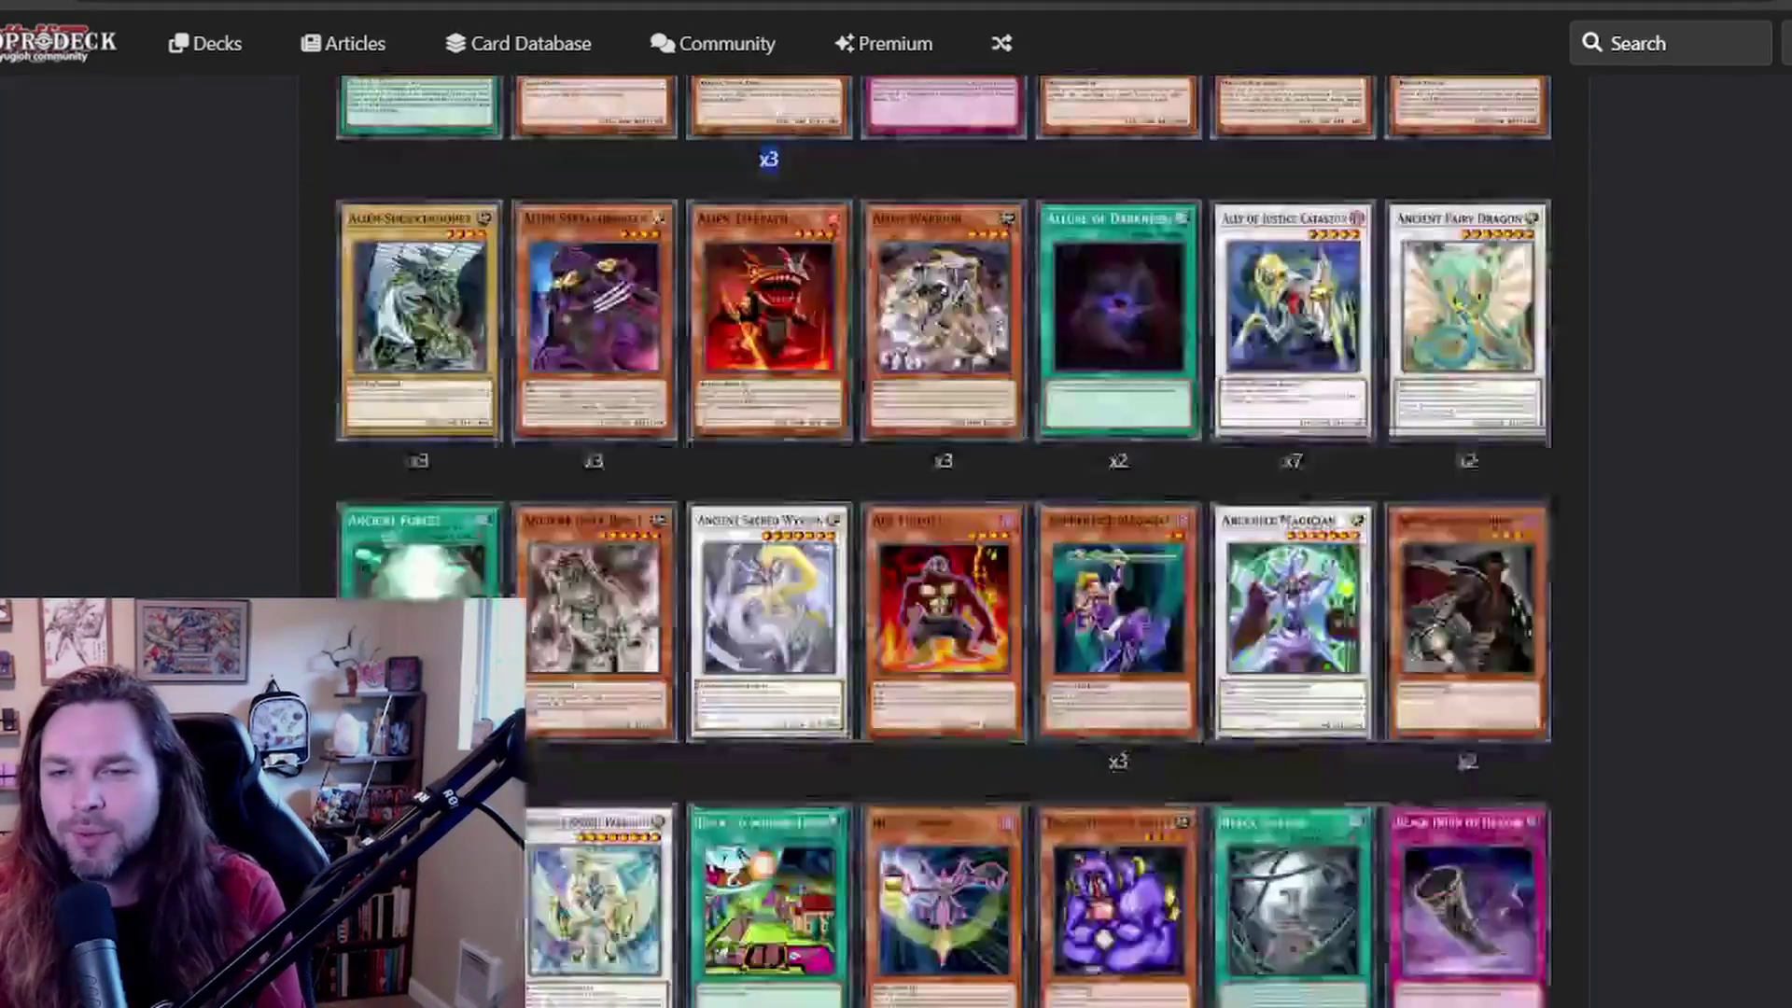
pyautogui.scroll(-8, 943, 541)
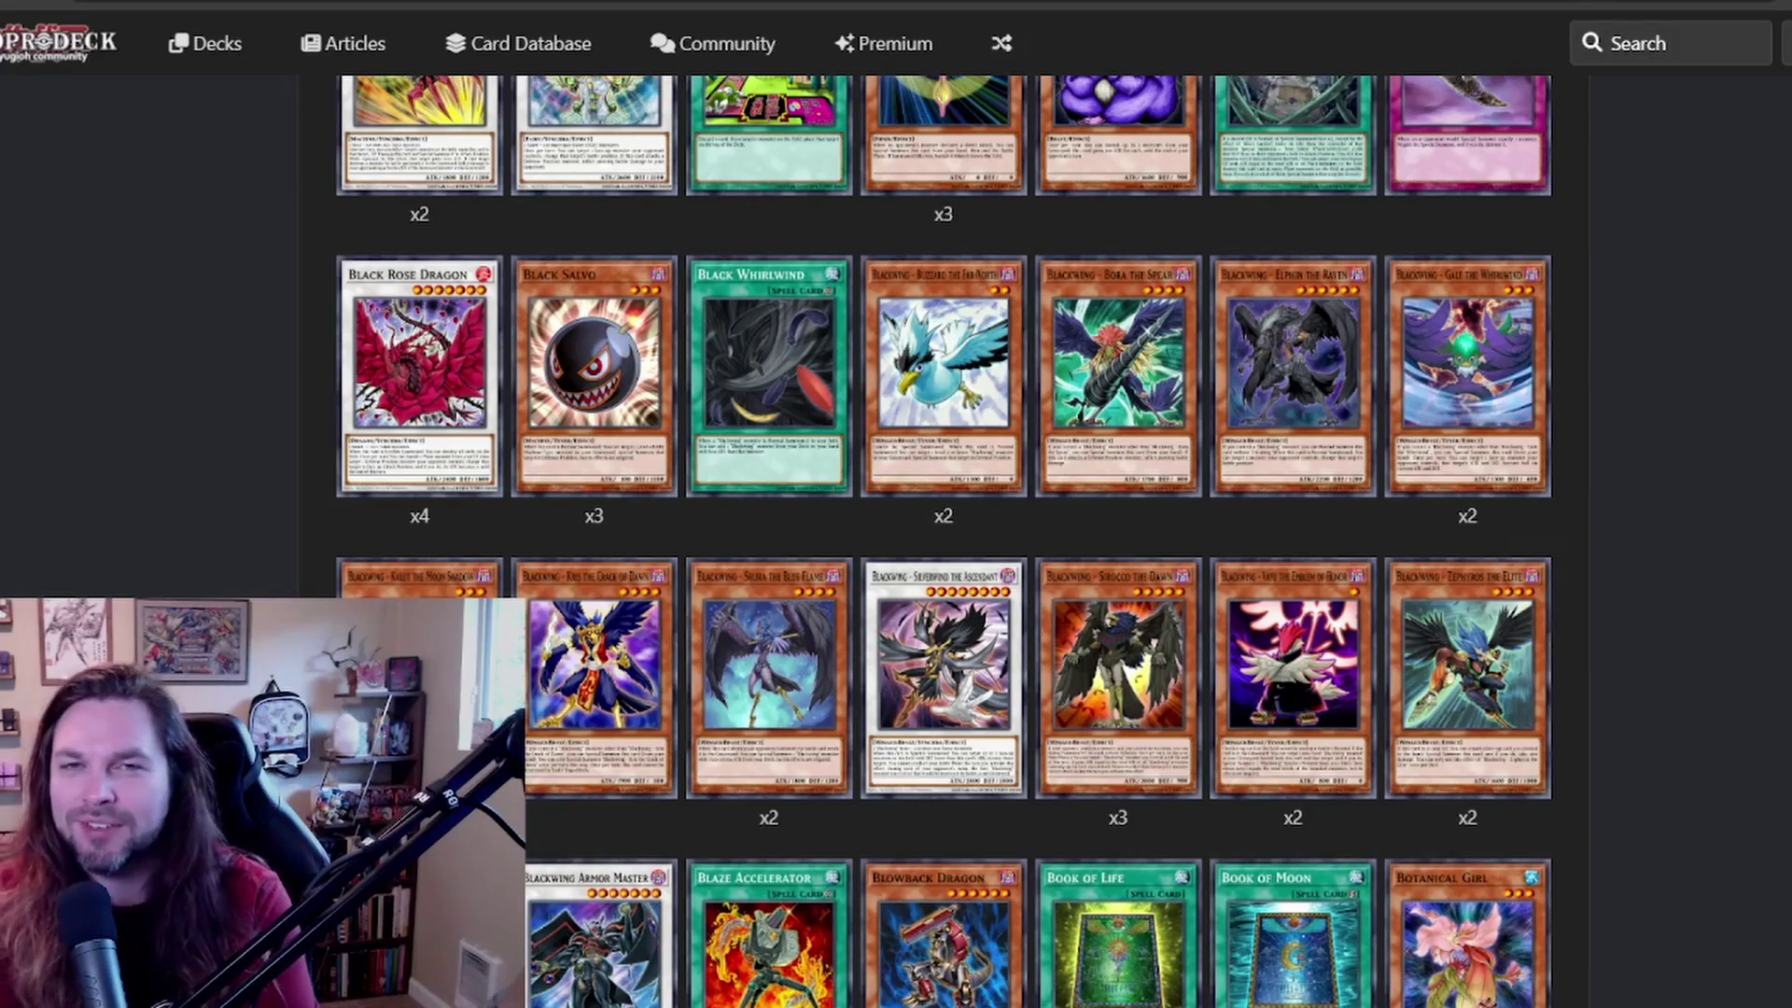
pyautogui.scroll(-4, 942, 541)
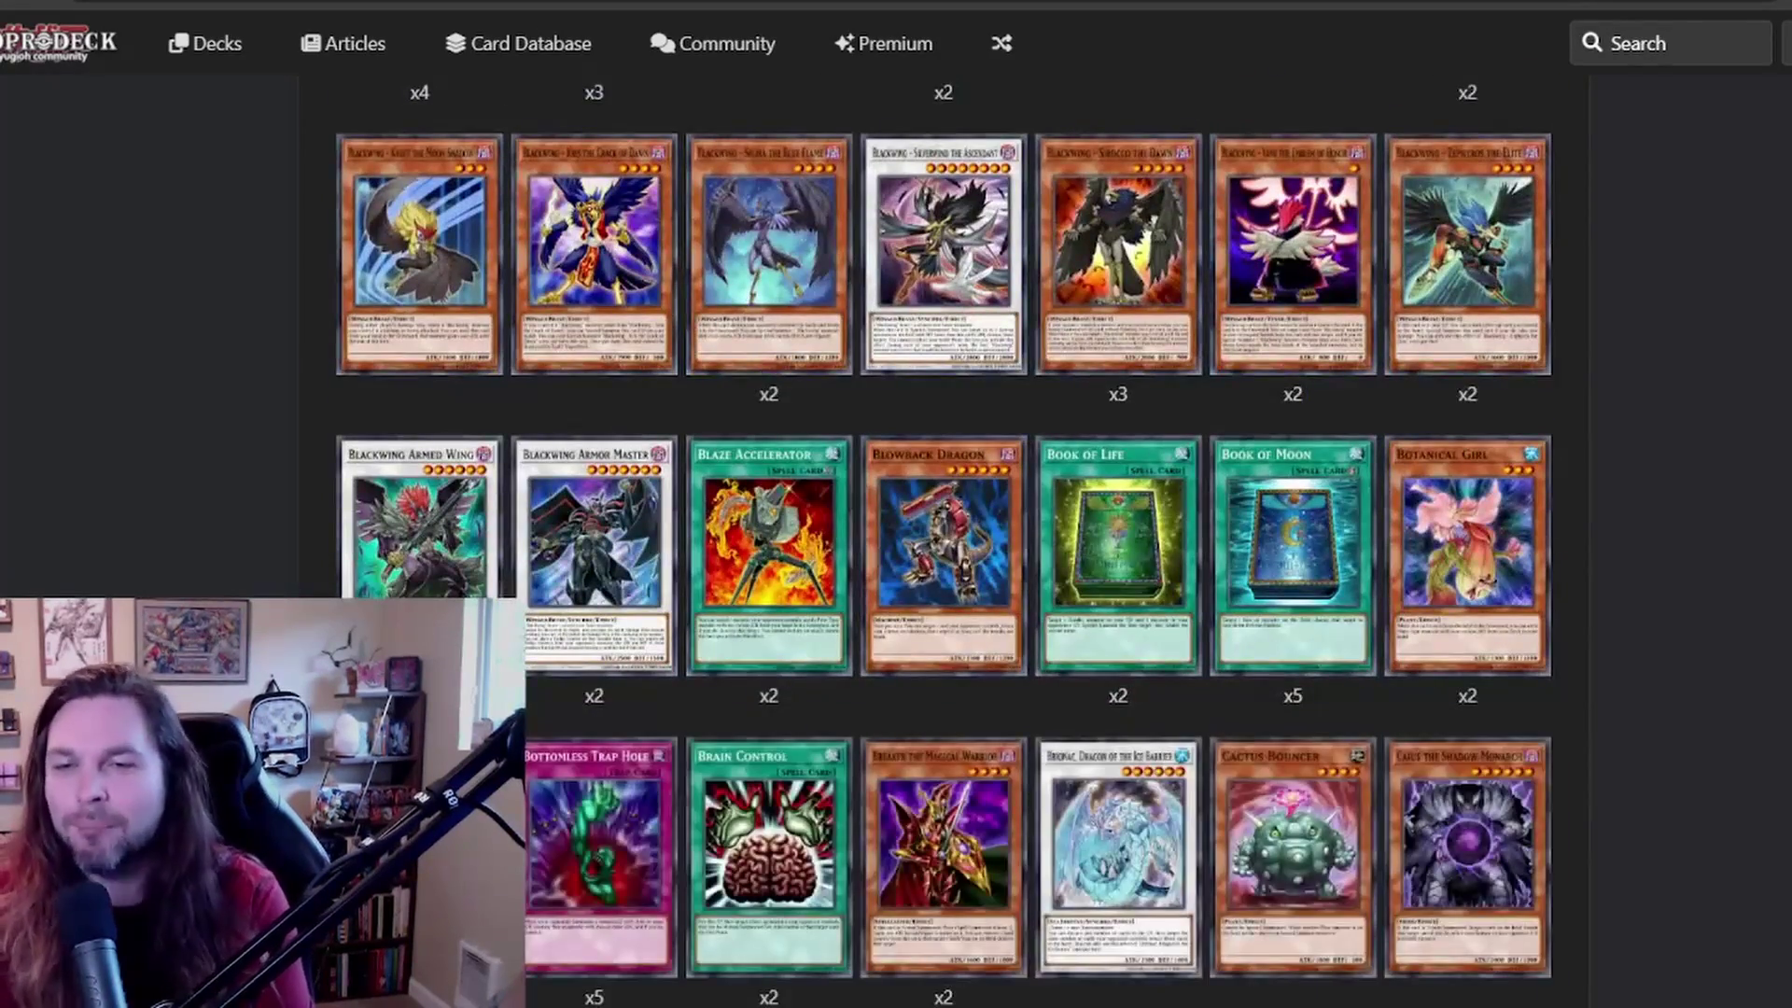
pyautogui.scroll(-3, 942, 541)
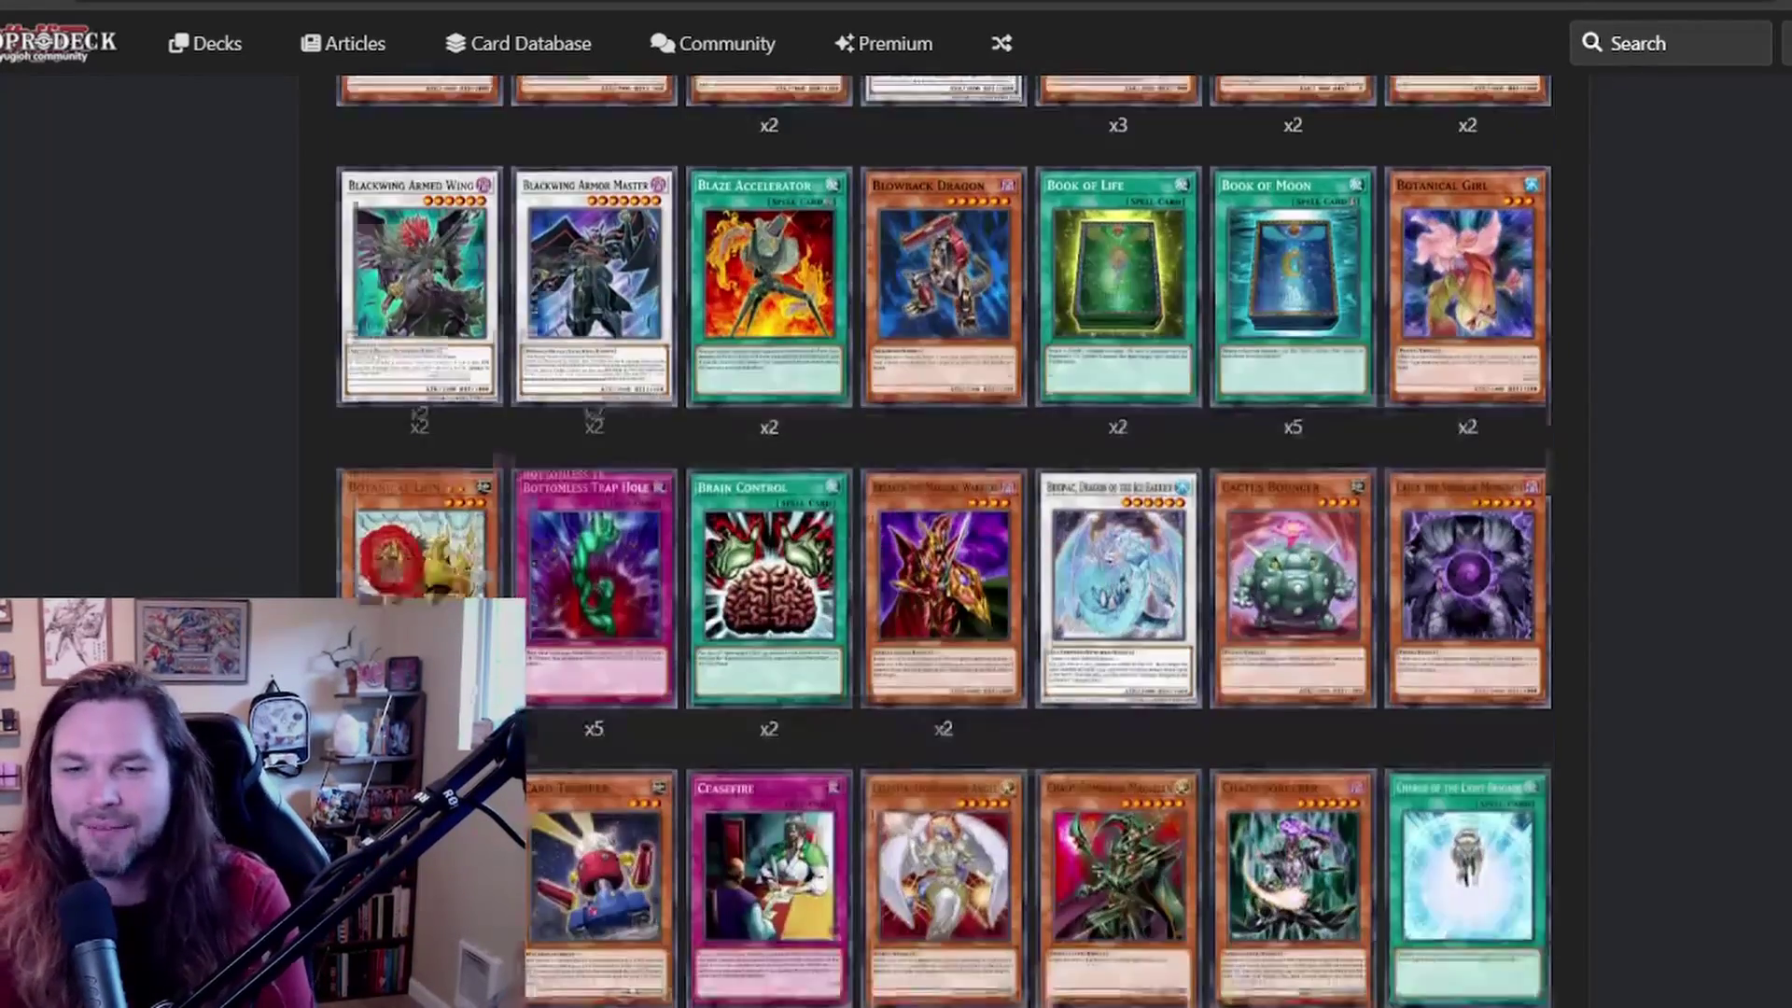
pyautogui.scroll(-2, 942, 541)
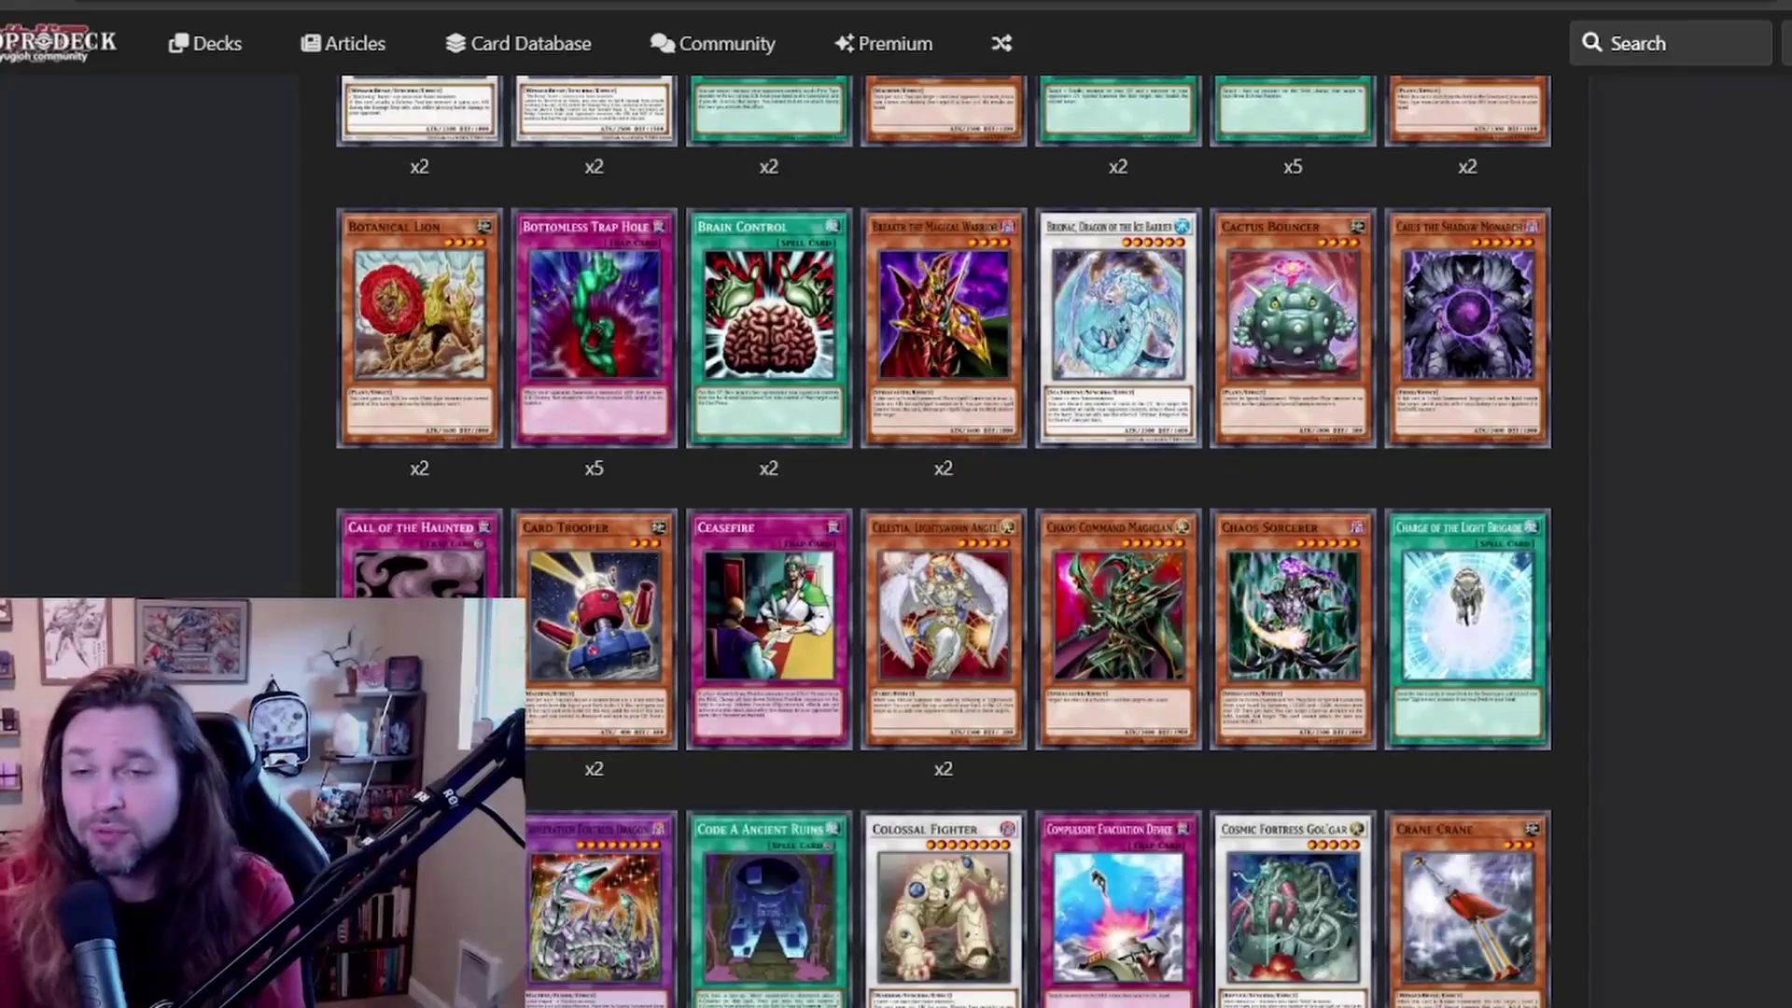
pyautogui.scroll(15, 942, 541)
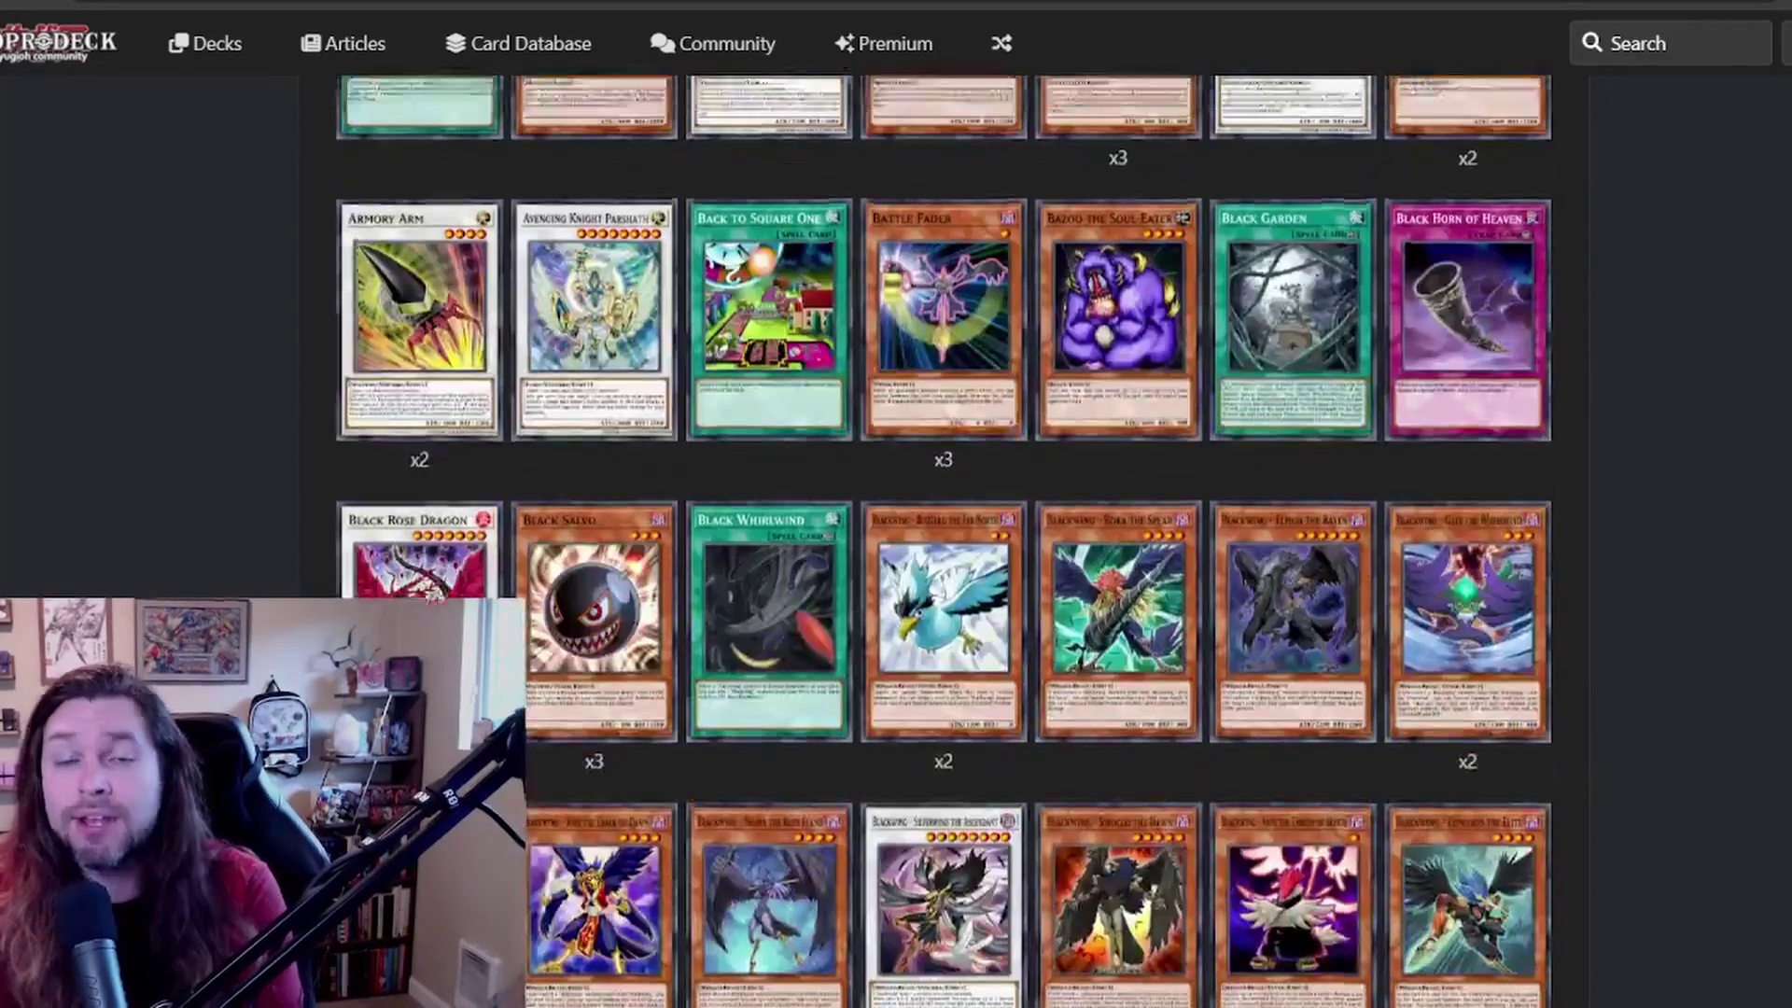
pyautogui.scroll(8, 942, 541)
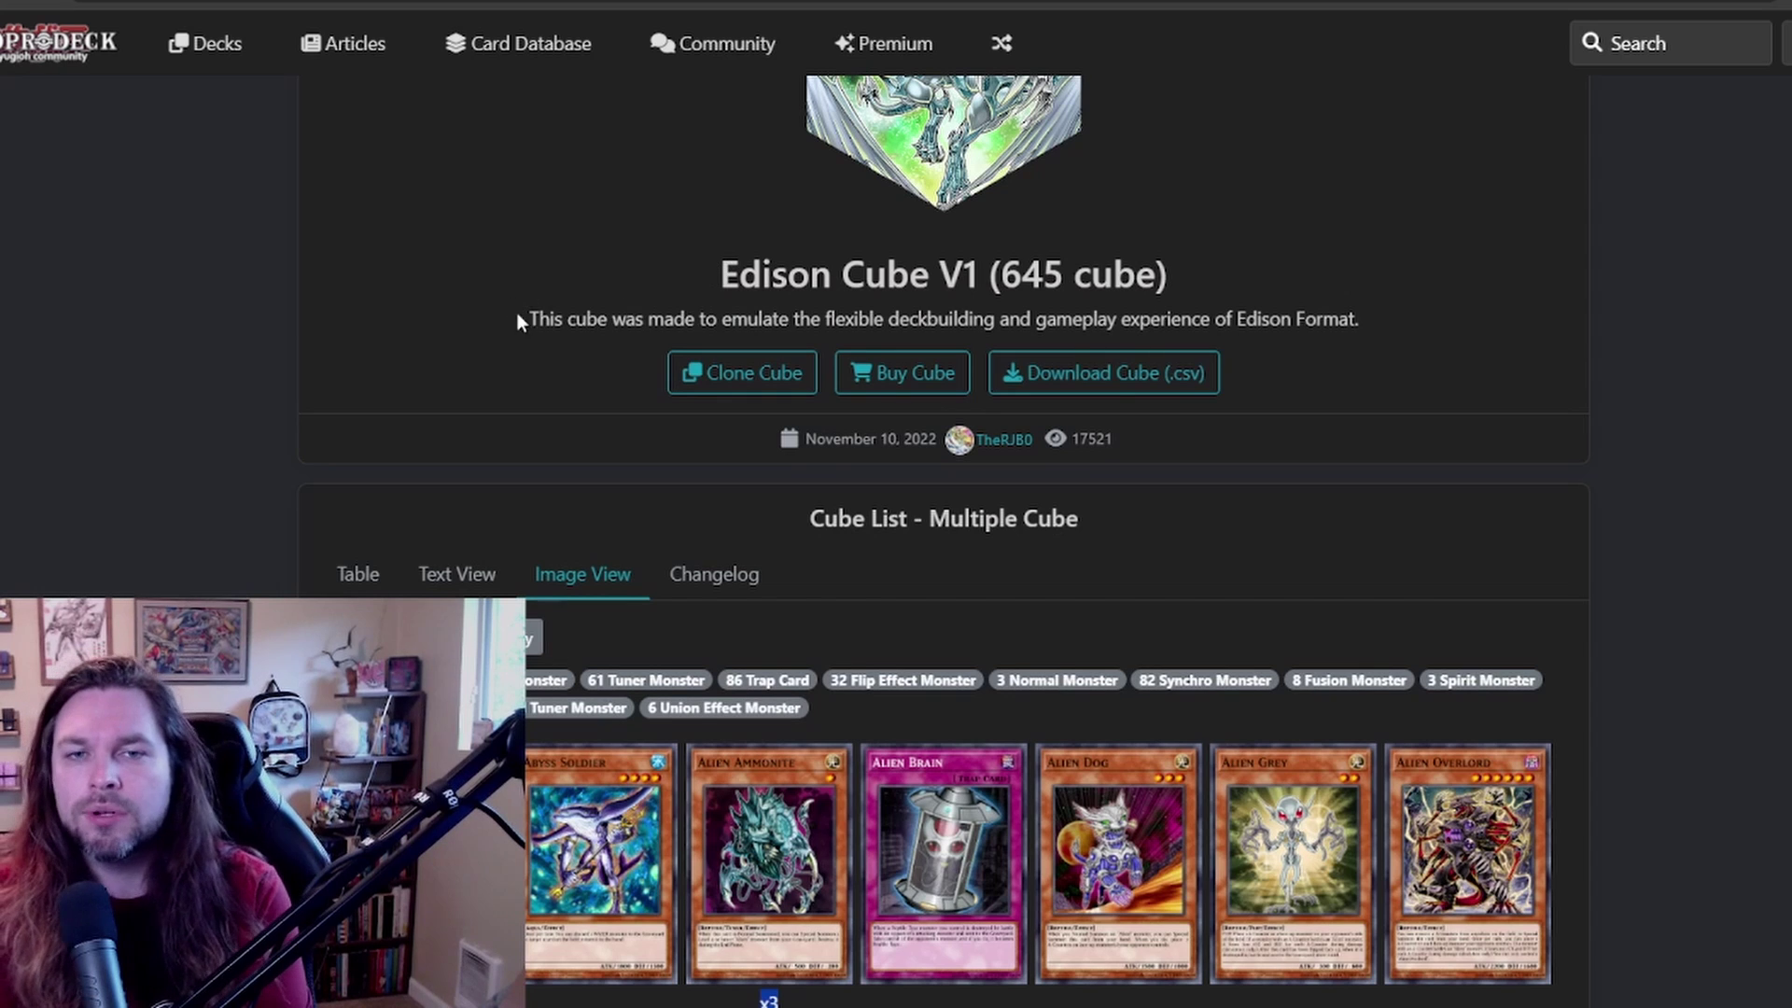
# - Read the Edison Cube V1 description by highlighting it, and return to the Explore Cubes listing
pyautogui.moveTo(521, 318); pyautogui.dragTo(1463, 329)
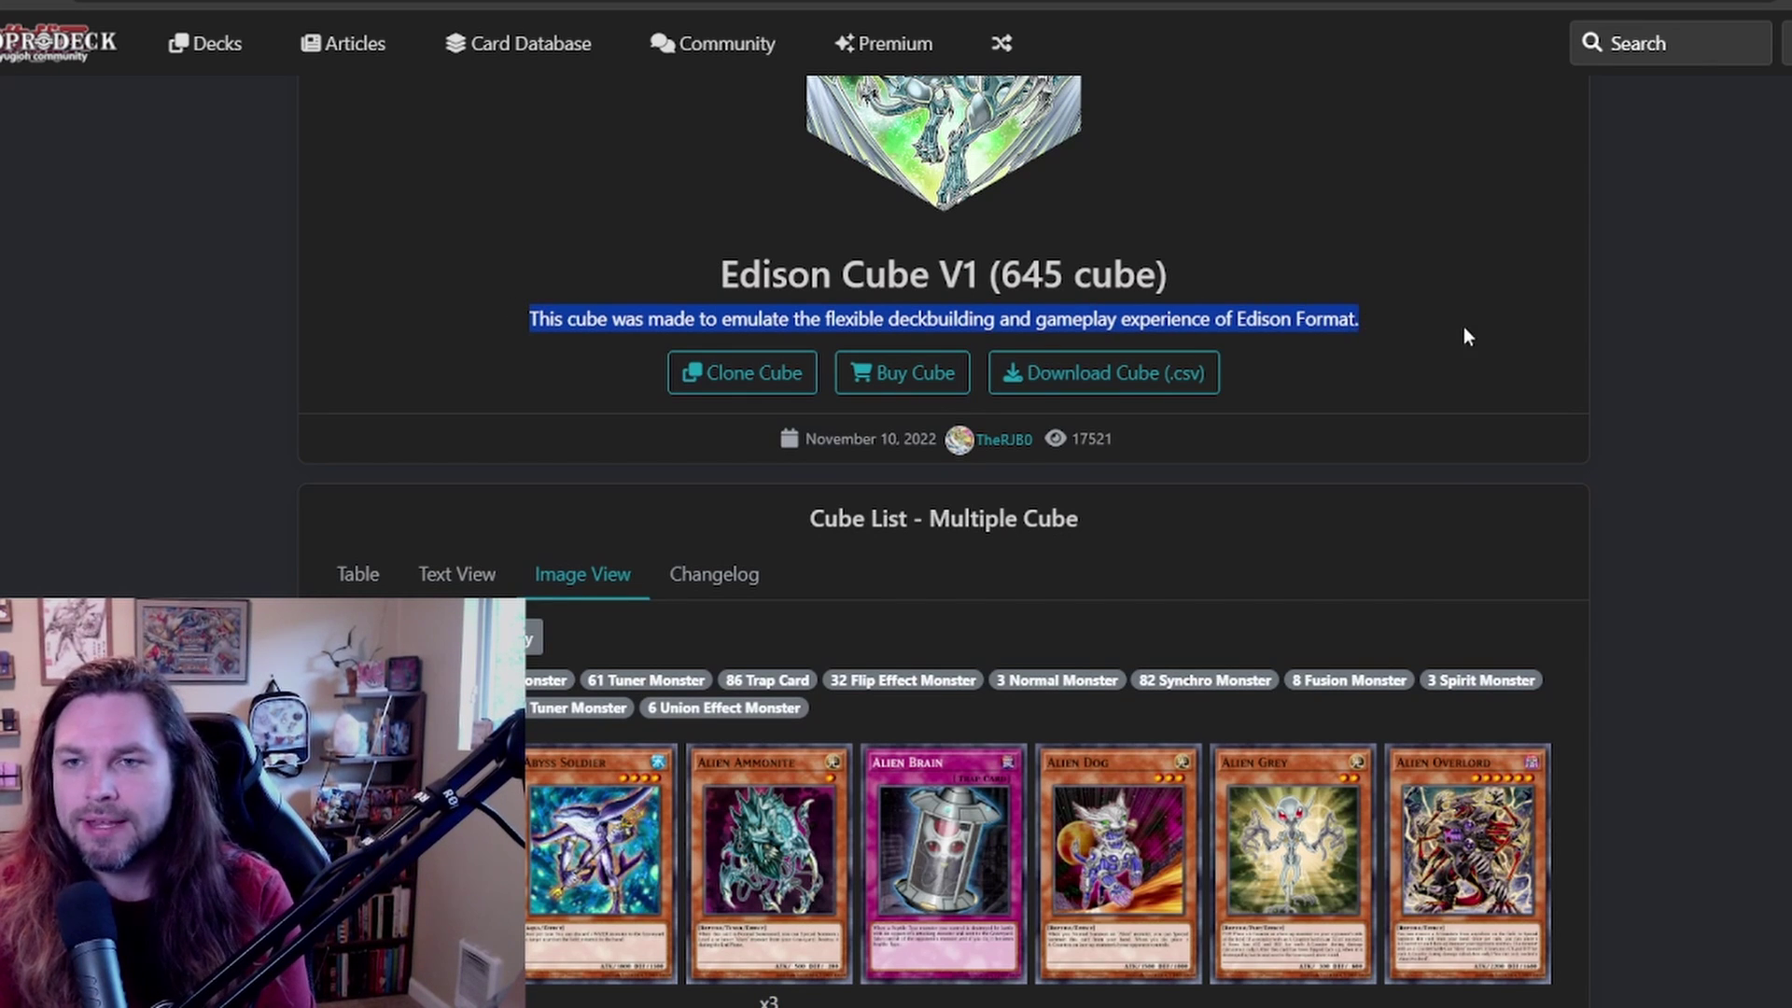
pyautogui.click(1395, 248)
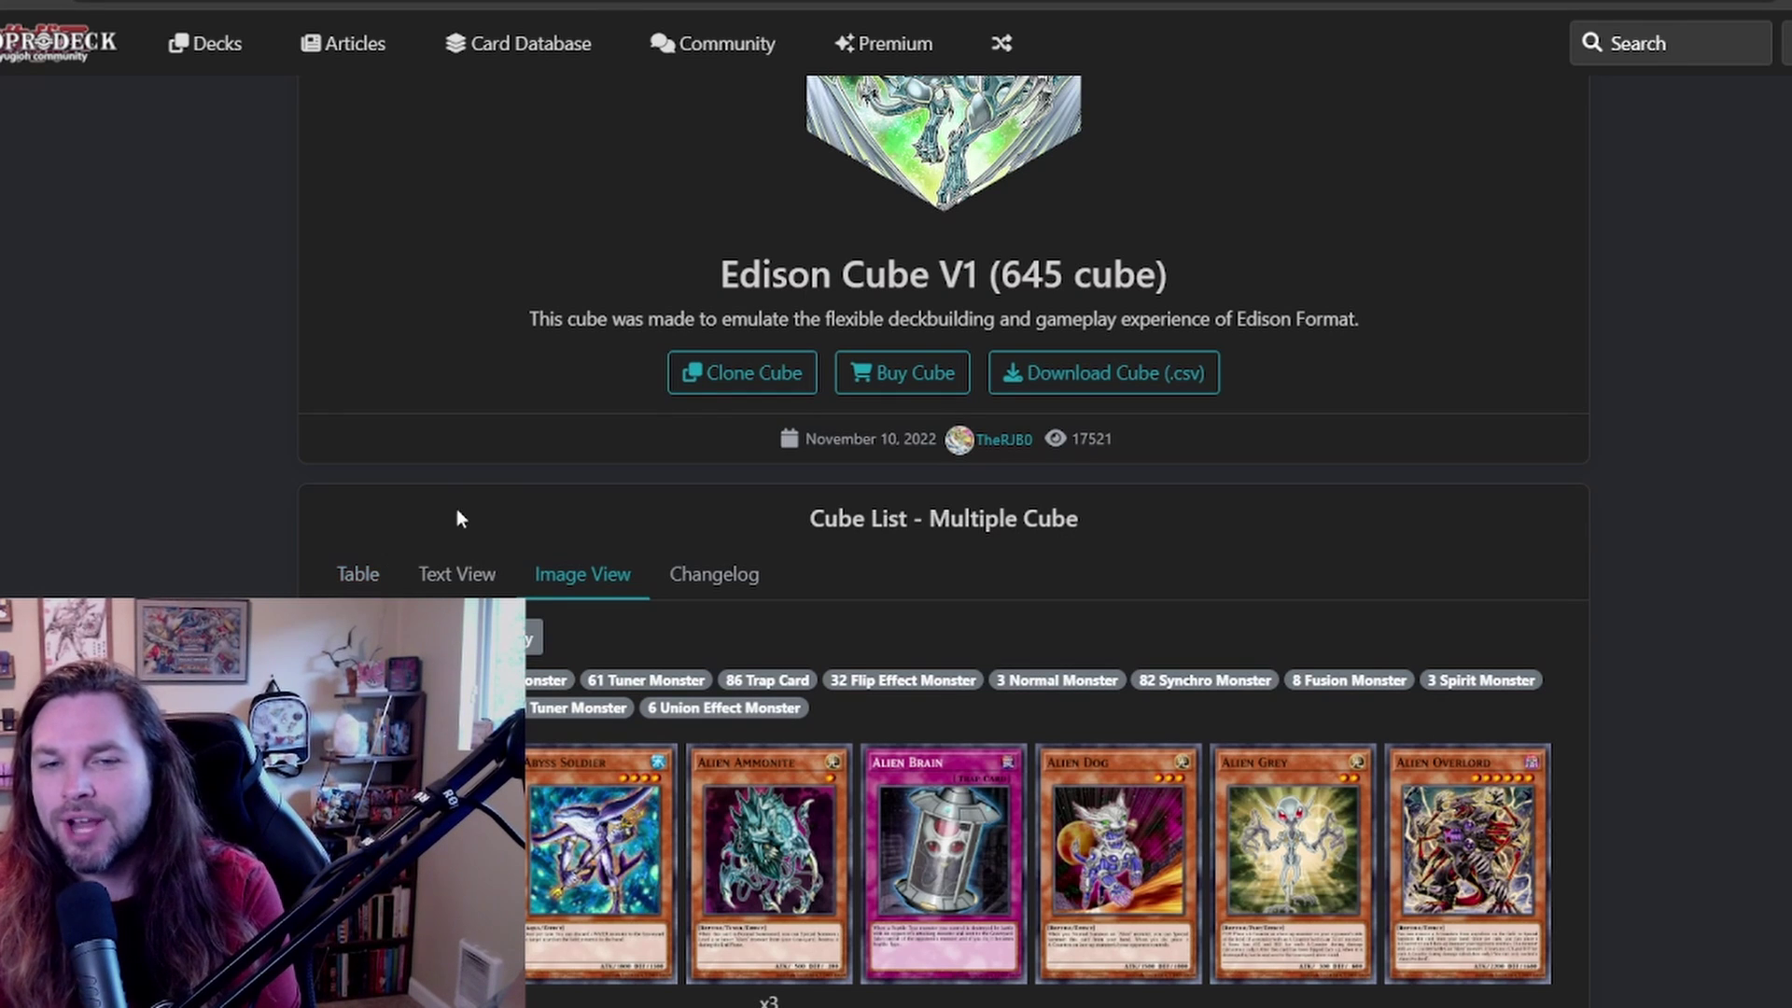
pyautogui.hotkey('alt', 'Left')
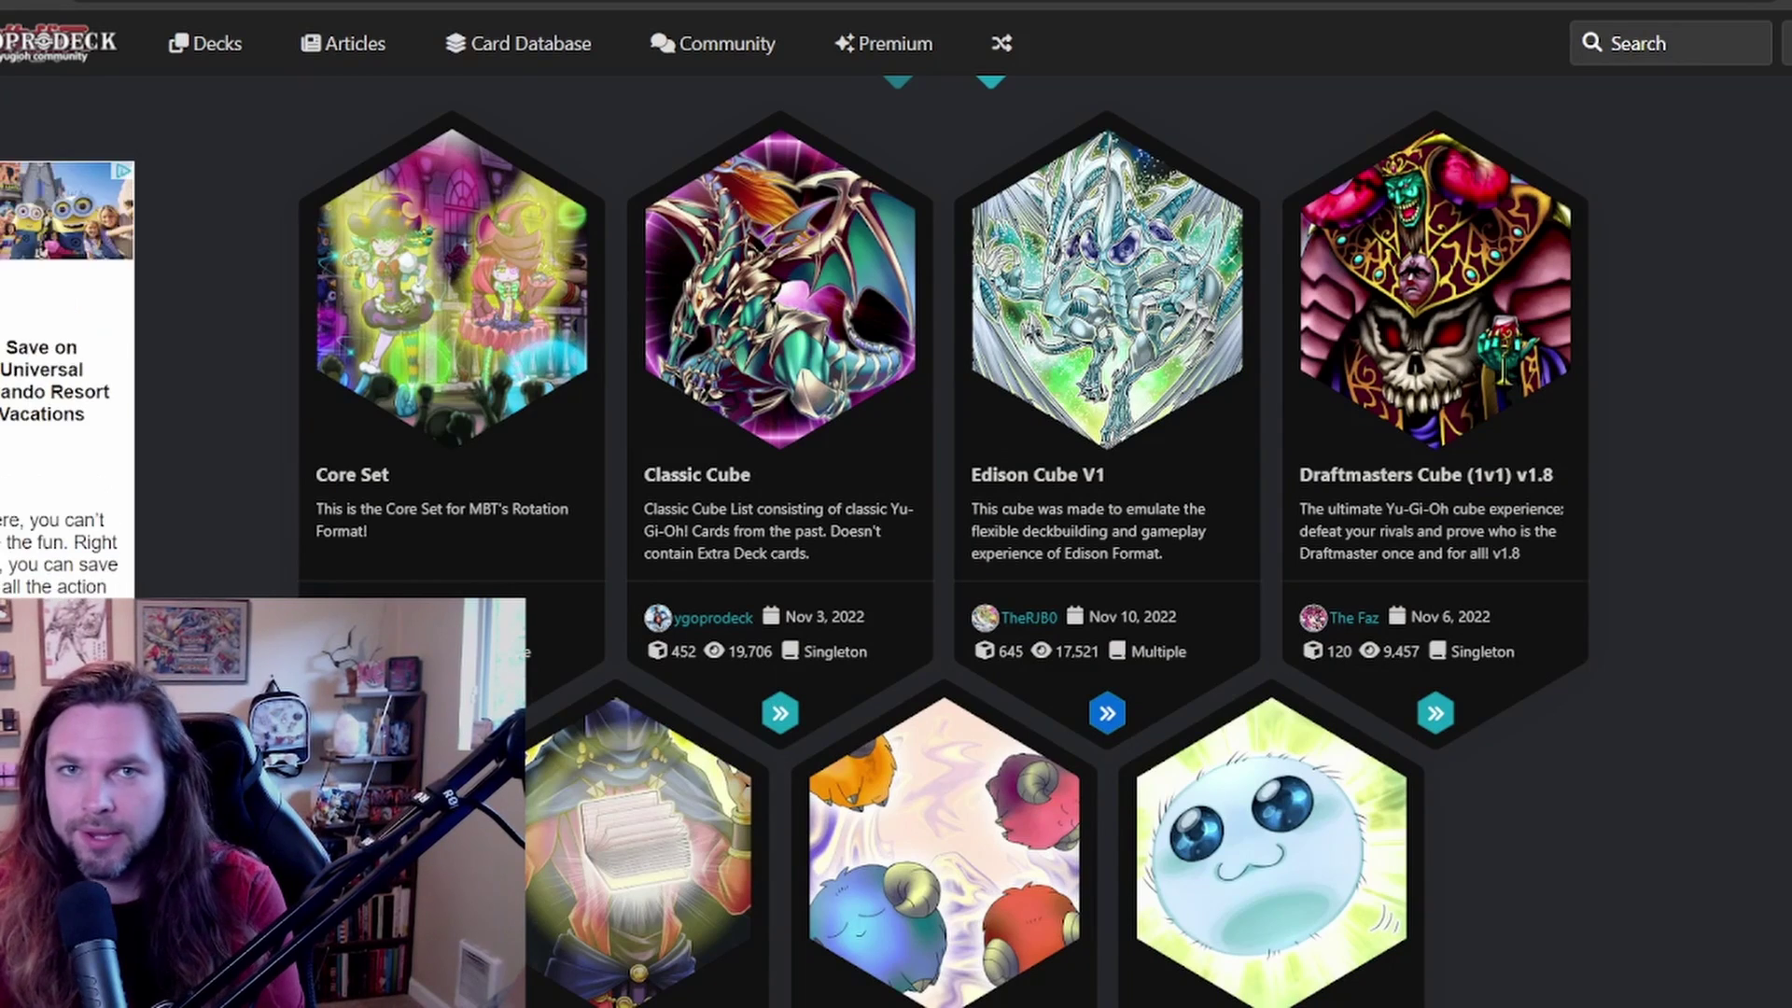
# - Reopen the Edison Cube V1 page, view its header and description, and return to the Explore Cubes listing
pyautogui.click(397, 2)
pyautogui.scroll(1, 349, 413)
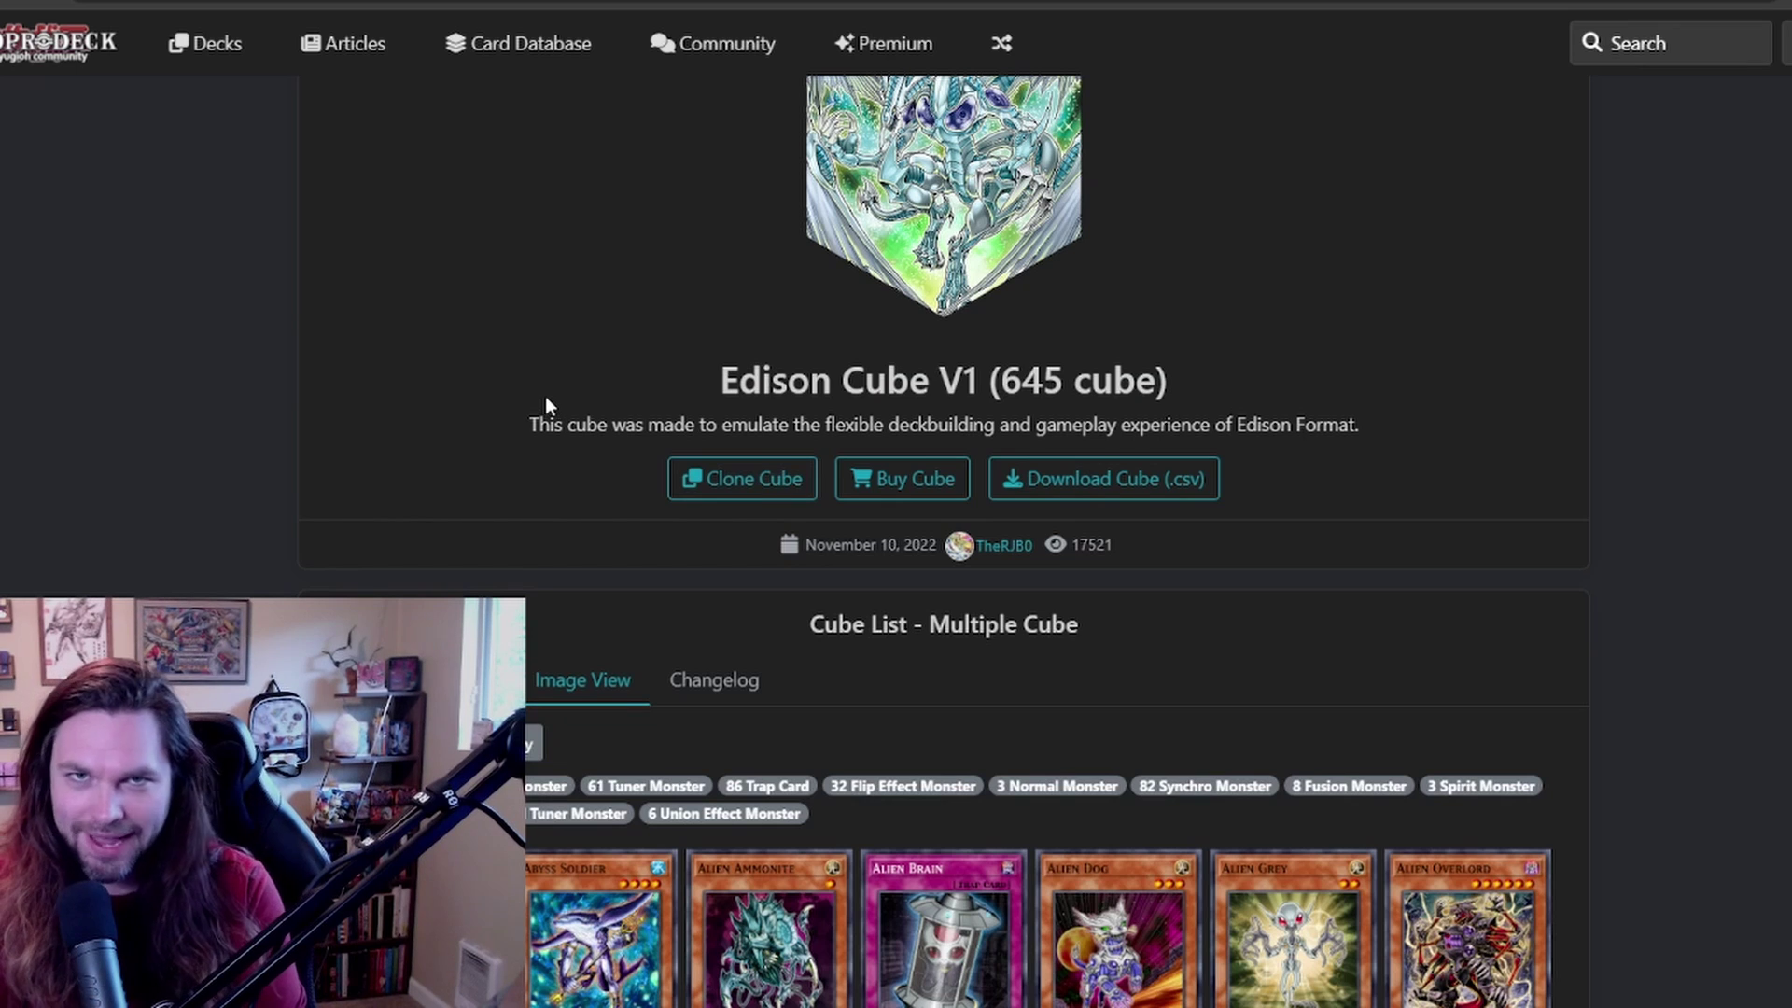
pyautogui.scroll(-1, 546, 397)
pyautogui.scroll(4, 546, 398)
pyautogui.scroll(-2, 544, 399)
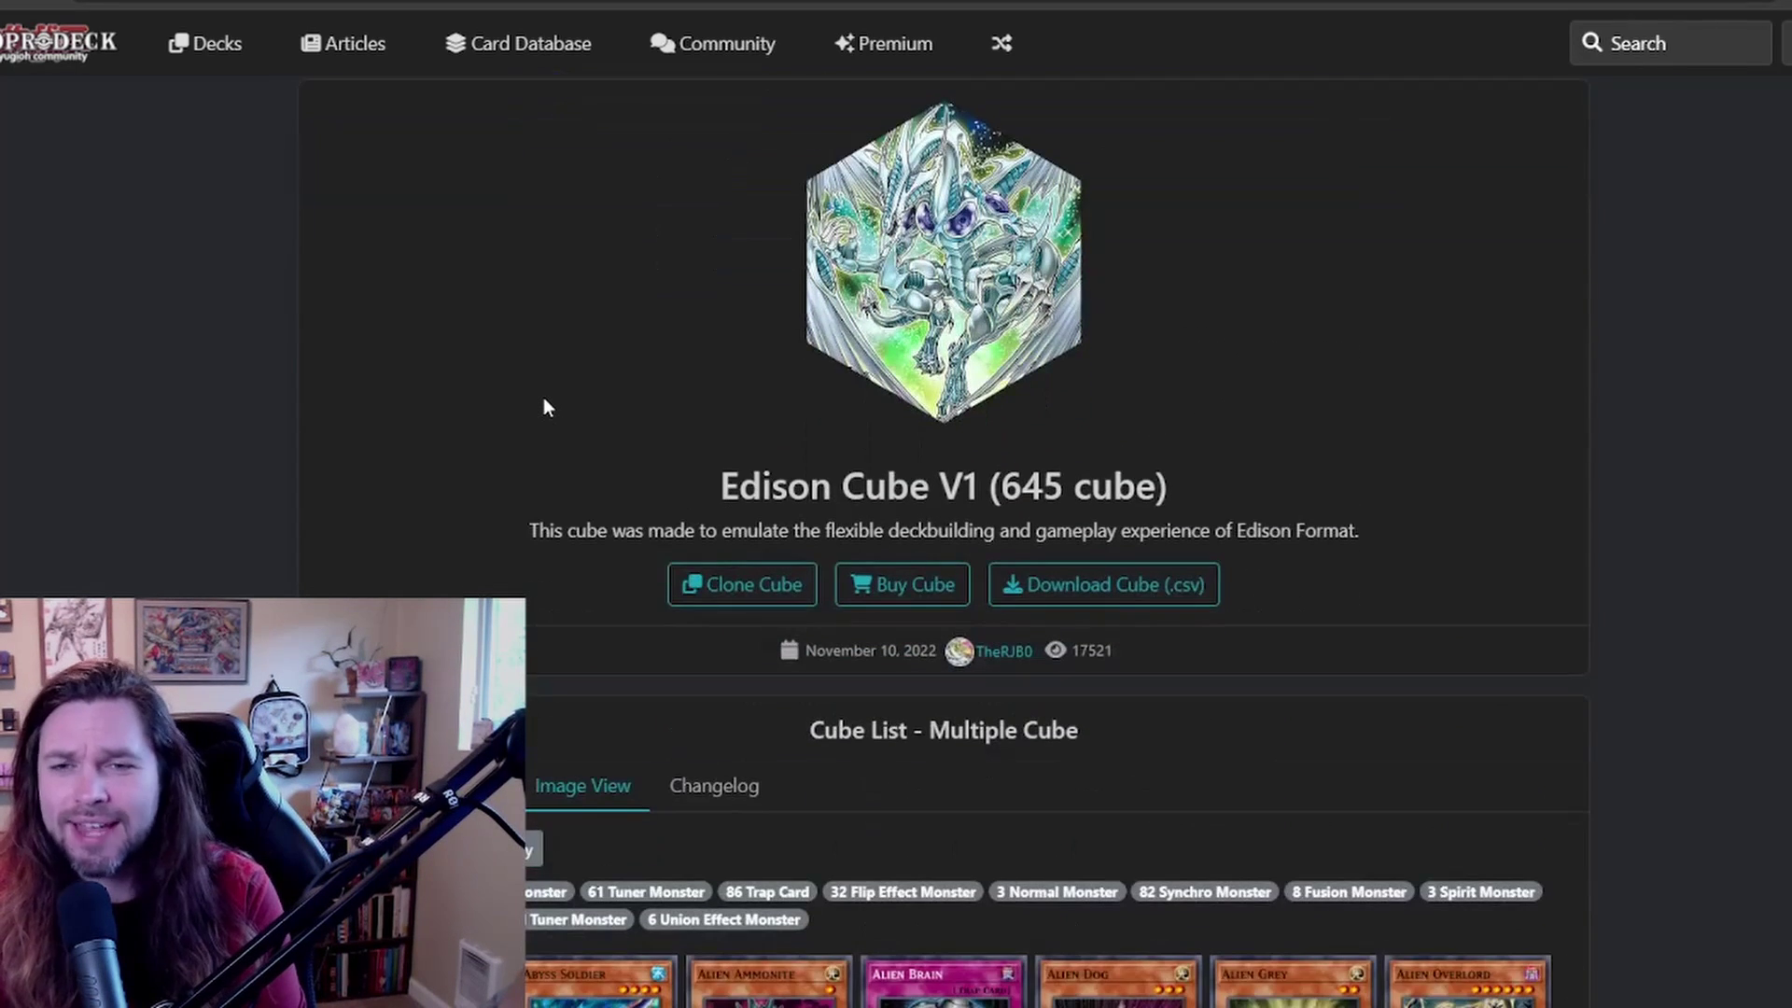
pyautogui.click(3, 2)
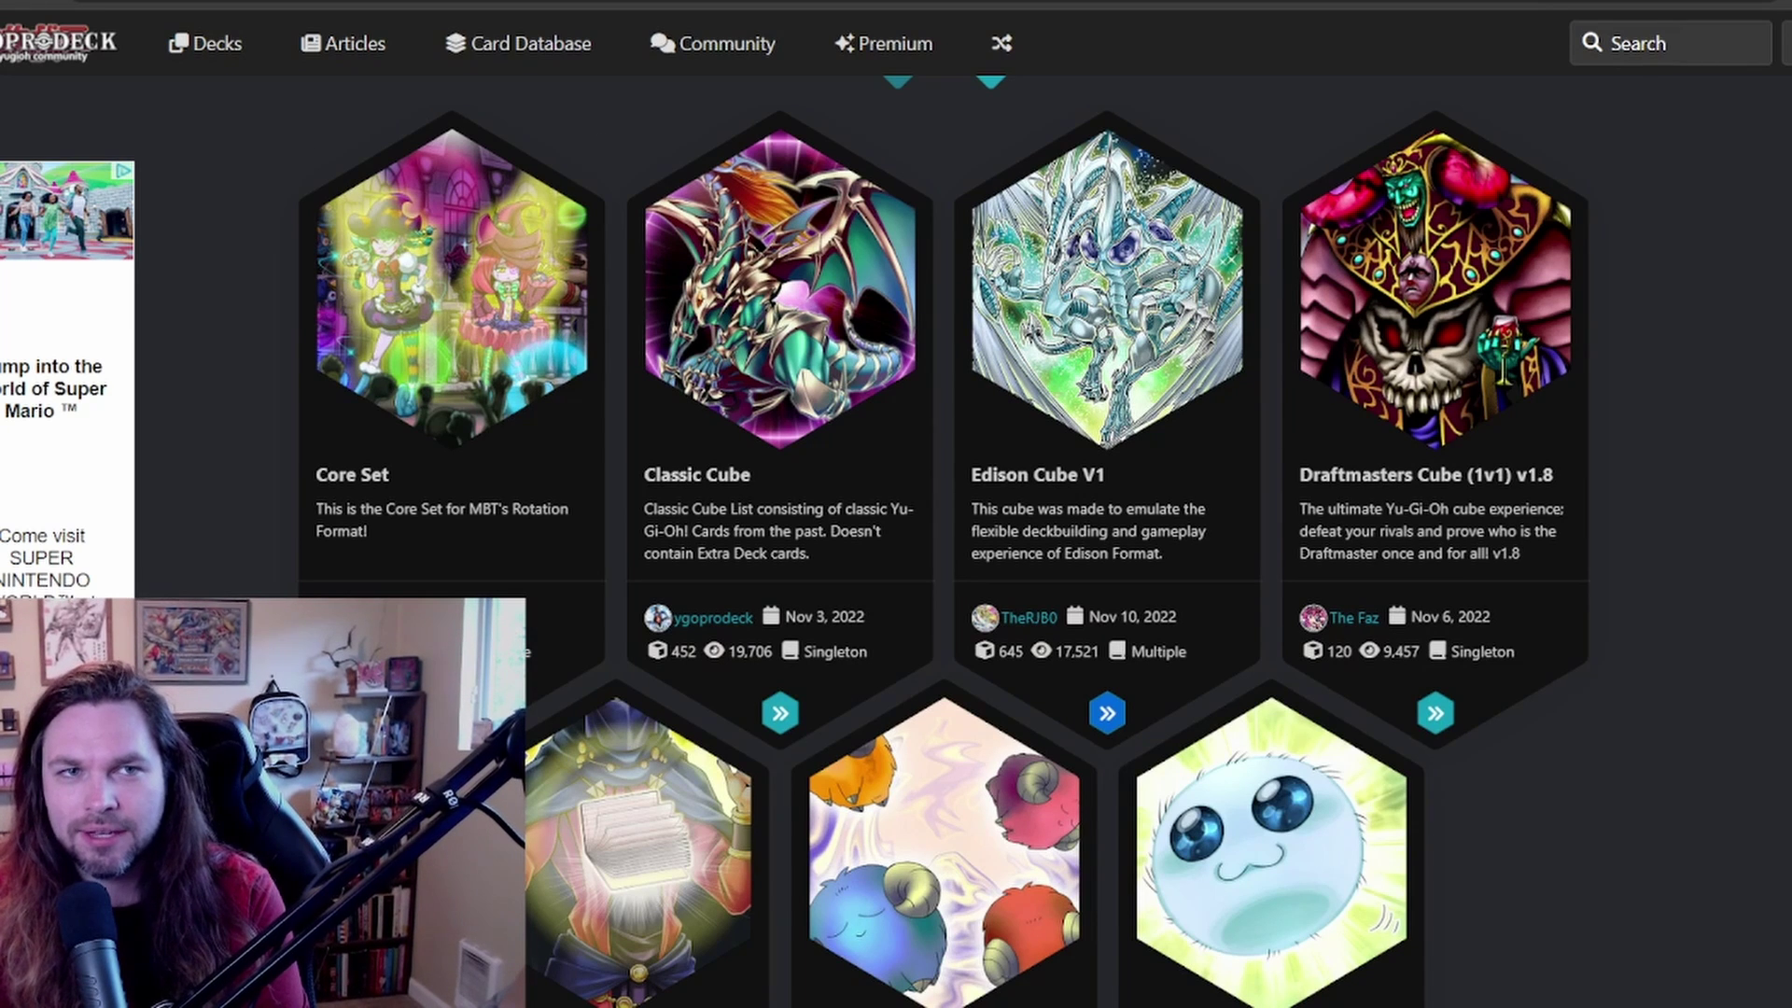
# - Go back to the Cubes overview and open the My Cubes page
pyautogui.click(3, 2)
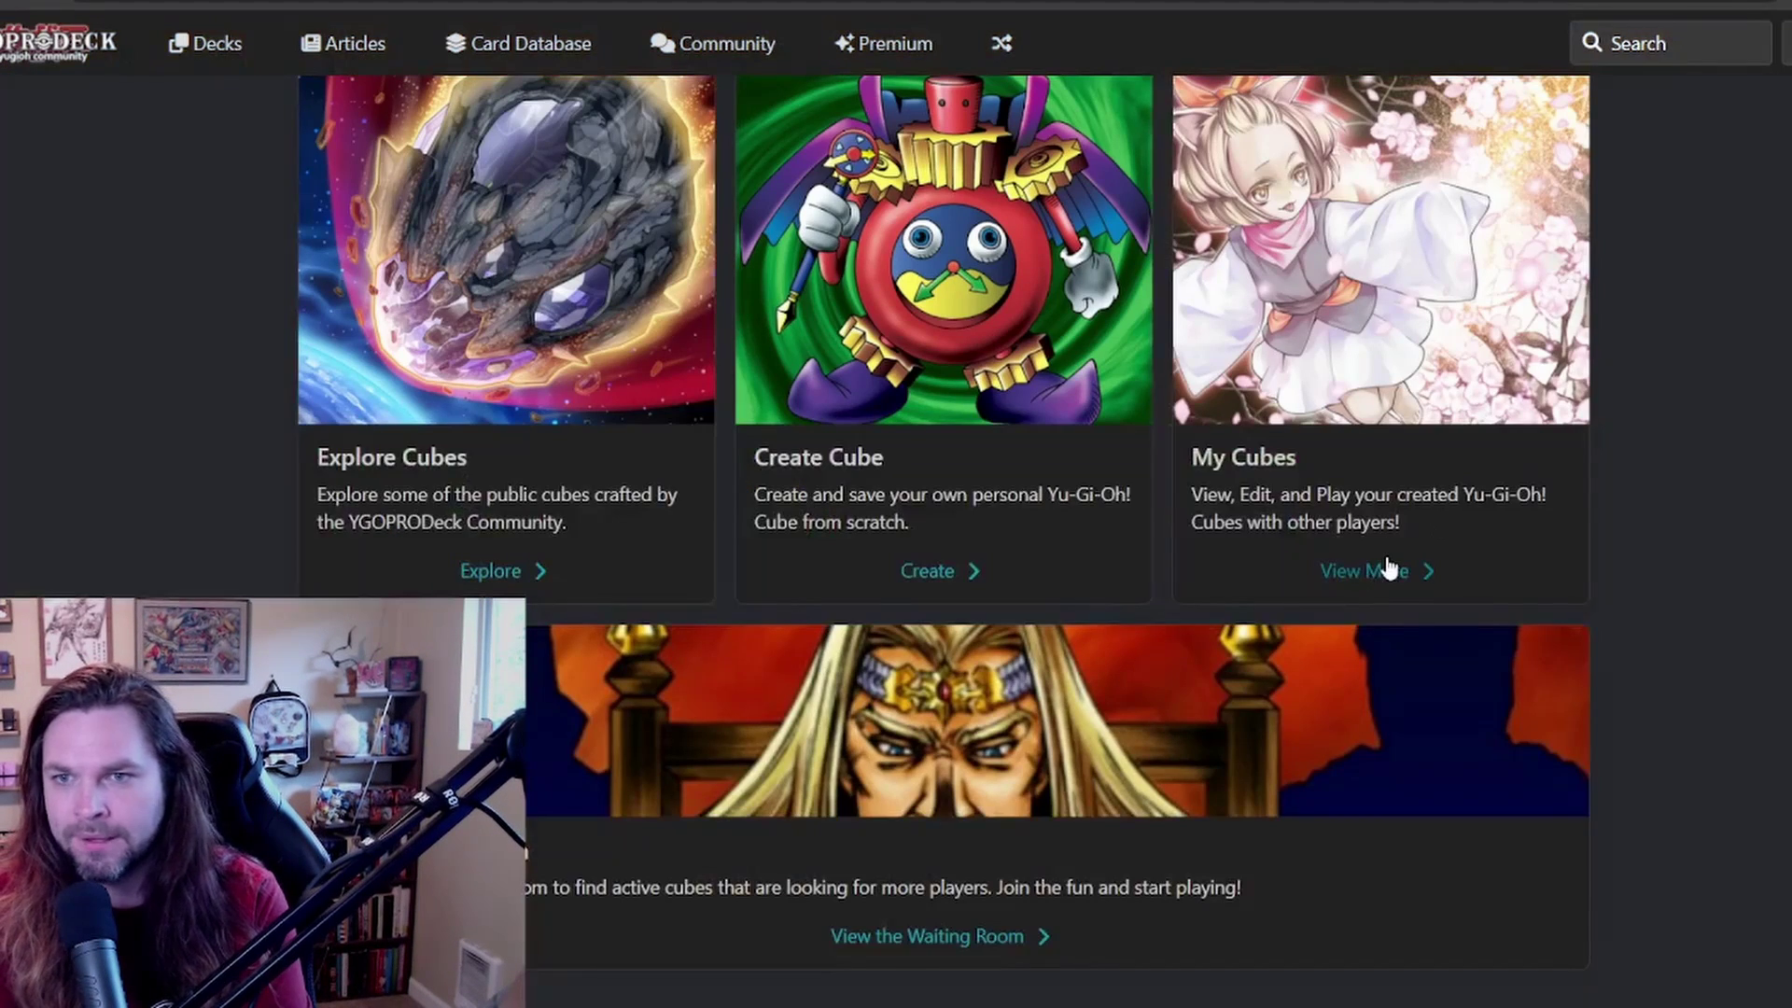
pyautogui.click(1384, 573)
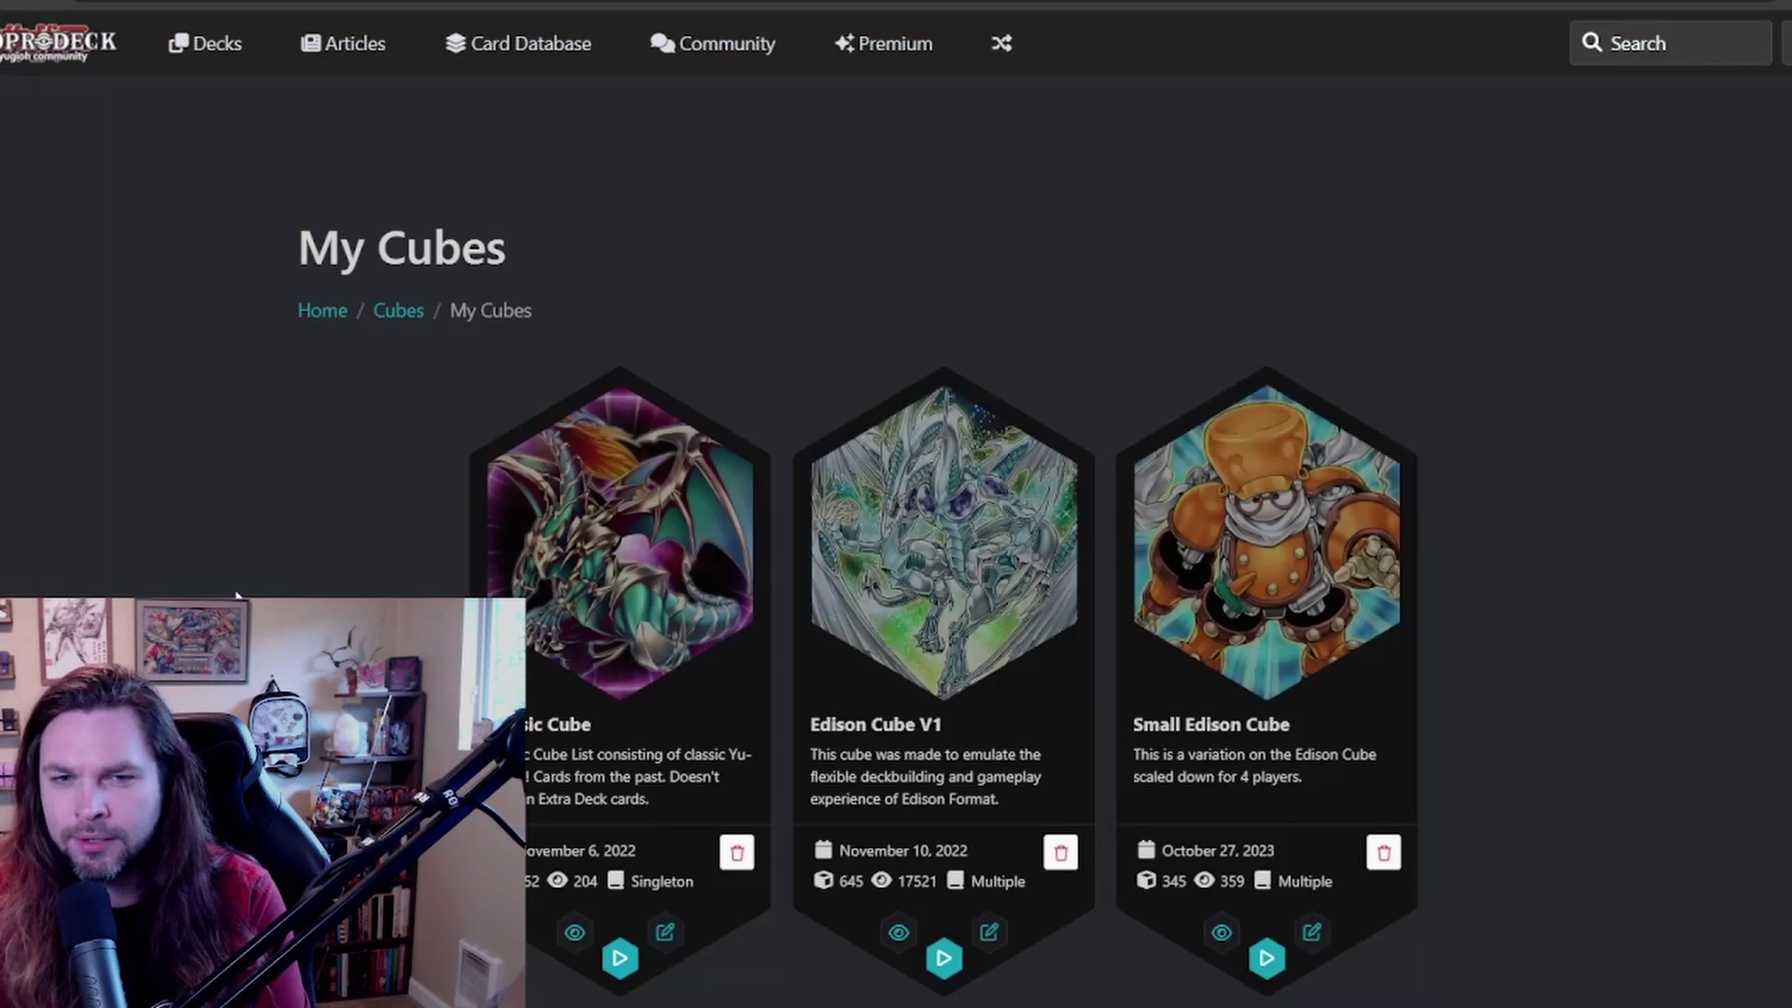
pyautogui.scroll(-1, 236, 597)
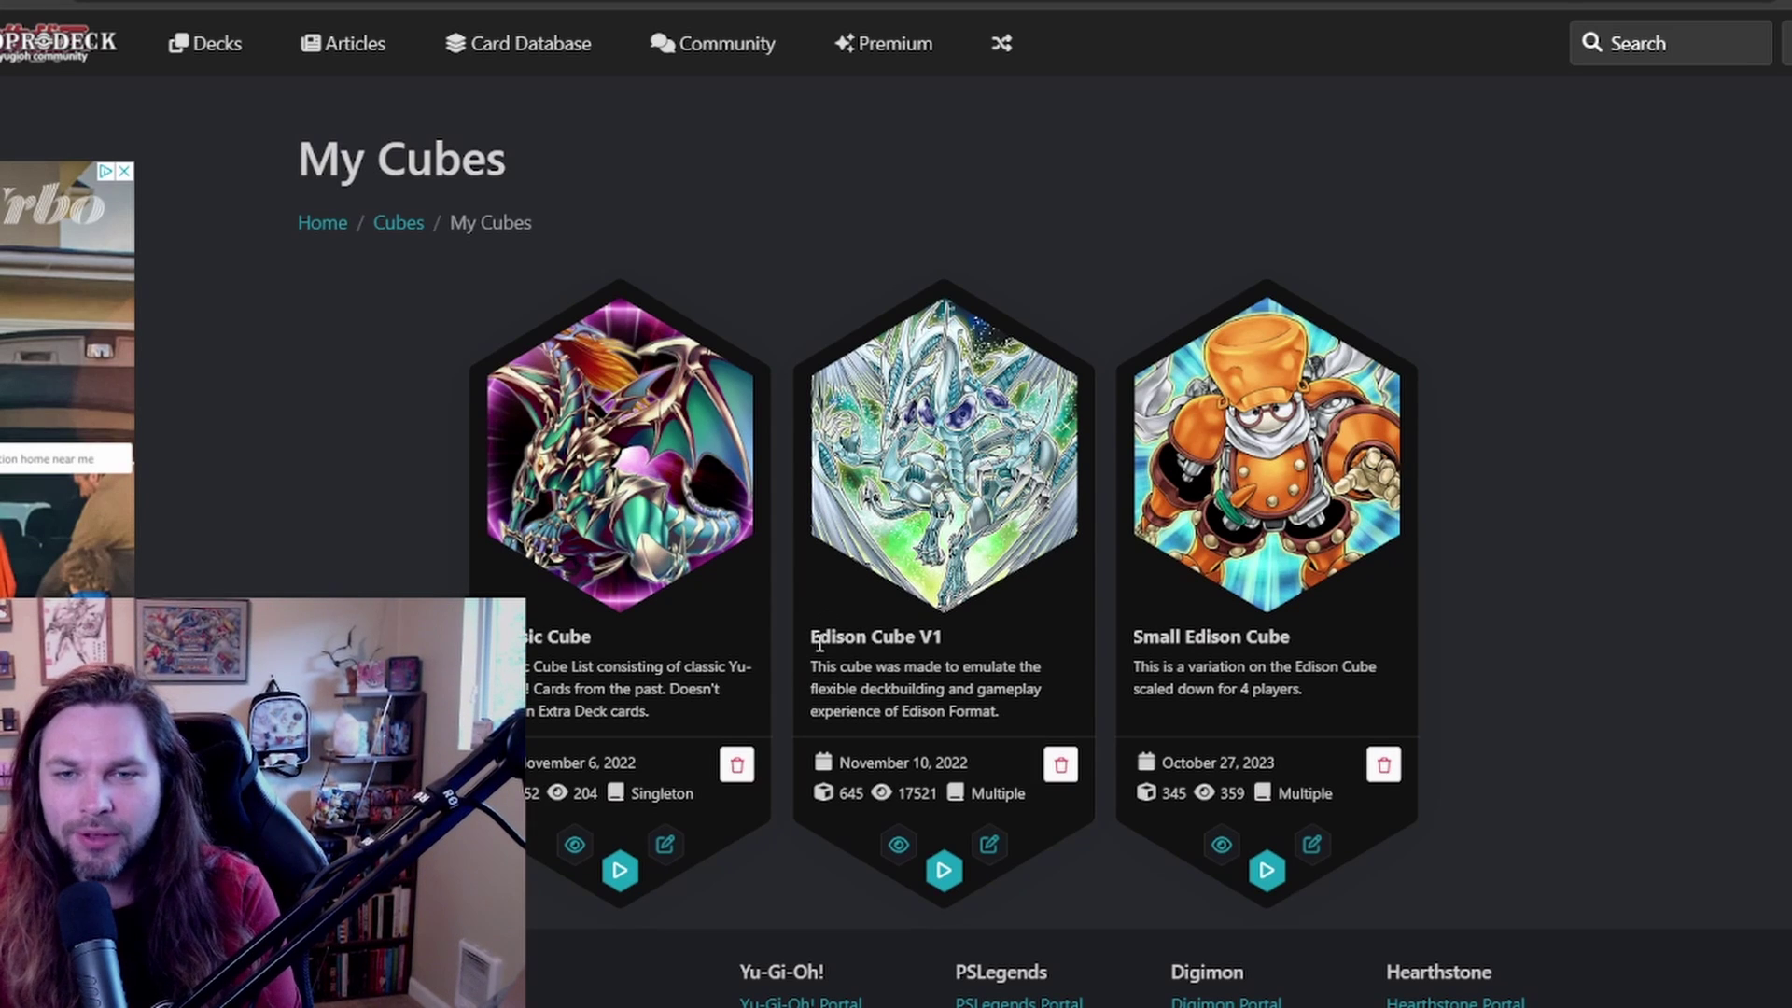
# - Highlight the Edison Cube V1 and Small Edison Cube entries and examine the saved cubes' details and available actions
pyautogui.moveTo(819, 636); pyautogui.dragTo(1090, 655)
pyautogui.click(1101, 655)
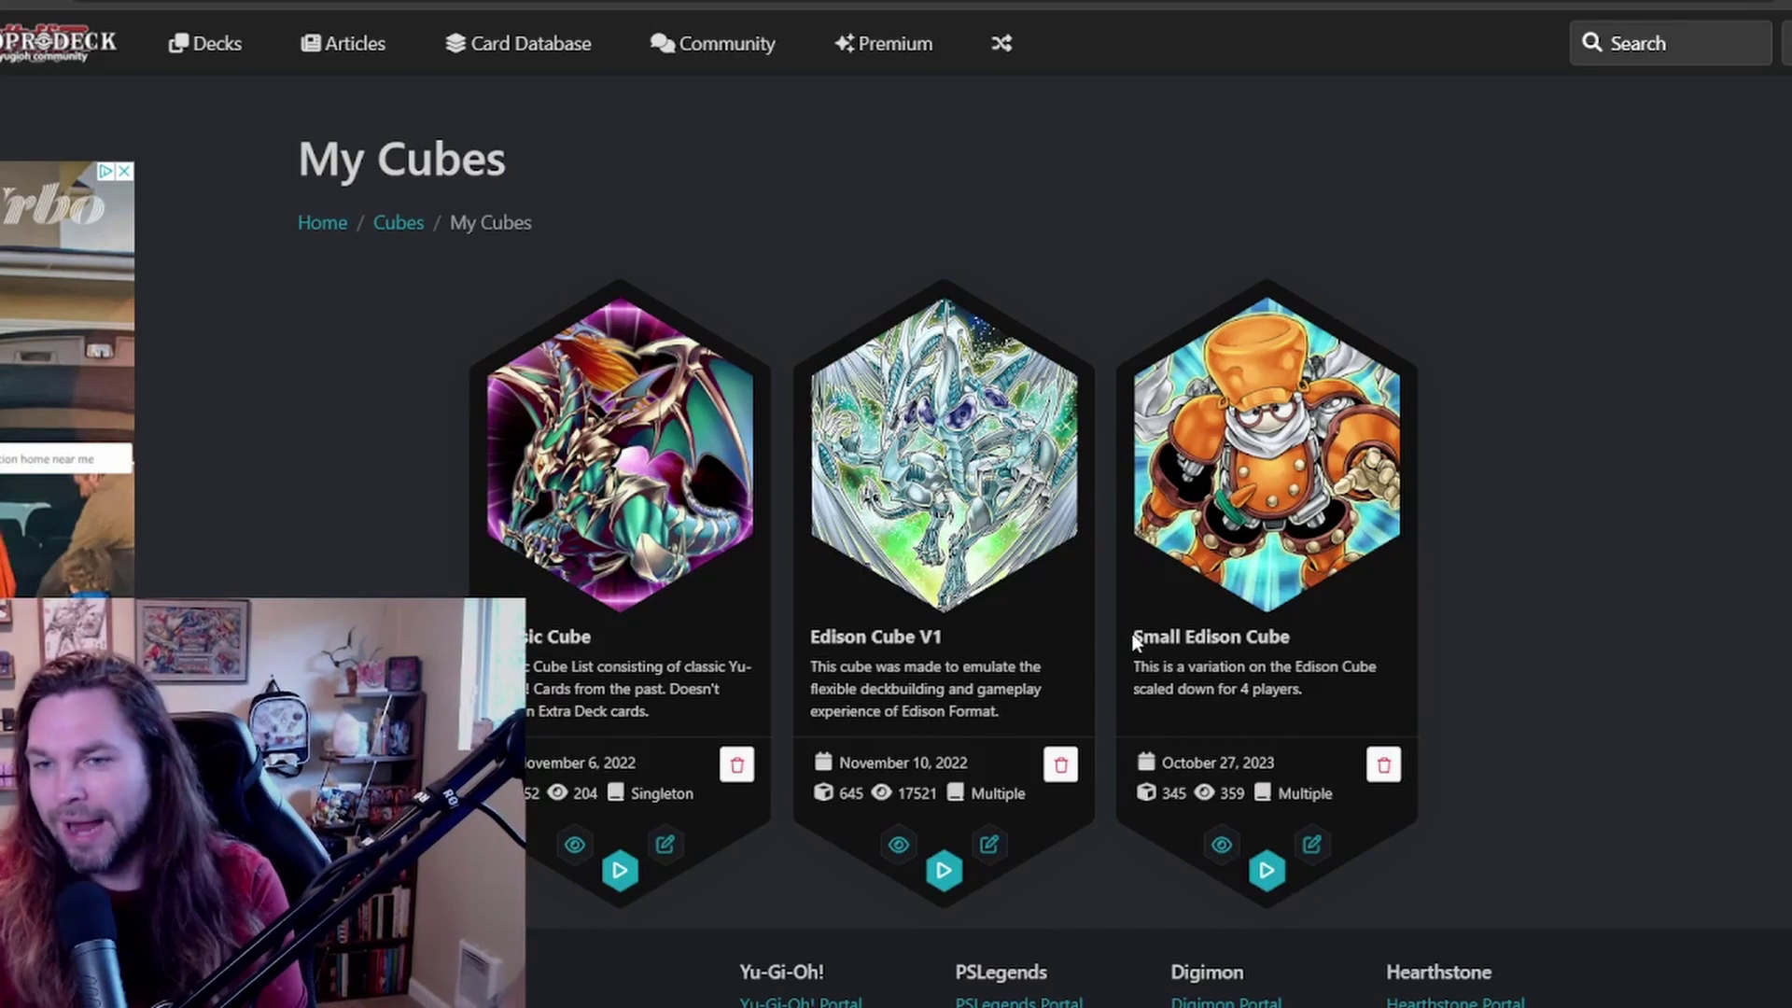
pyautogui.moveTo(1134, 640); pyautogui.dragTo(1277, 627)
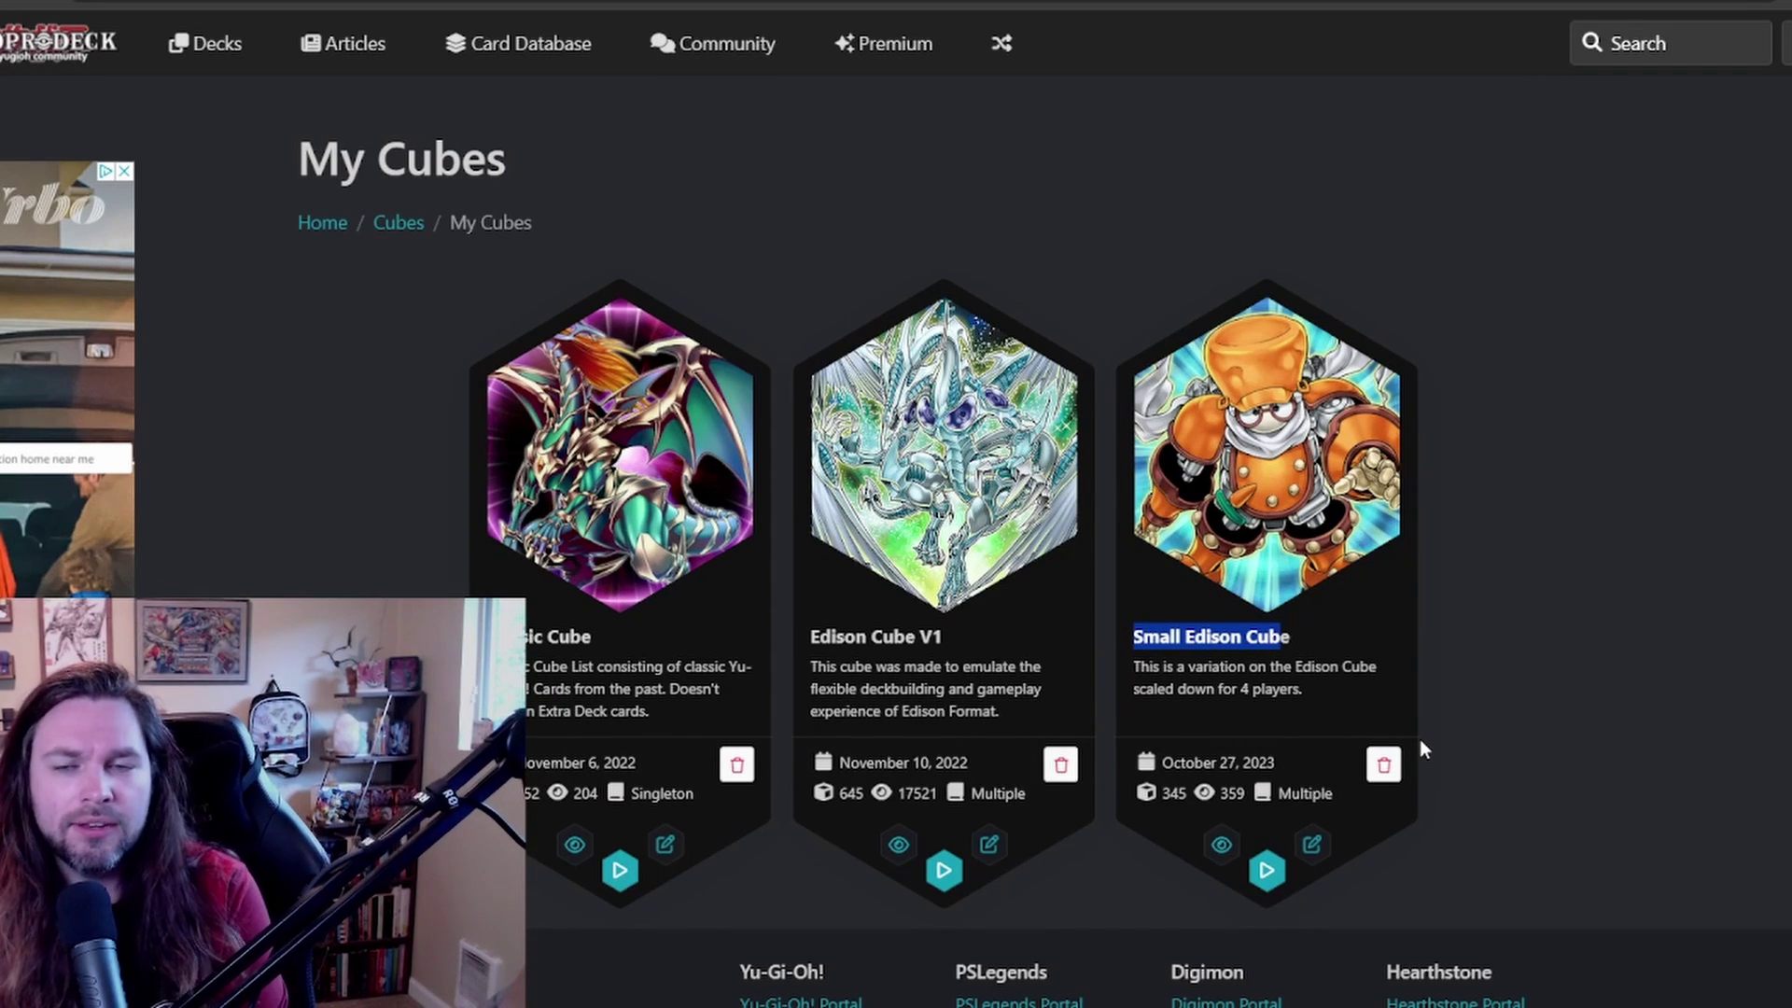
pyautogui.click(923, 715)
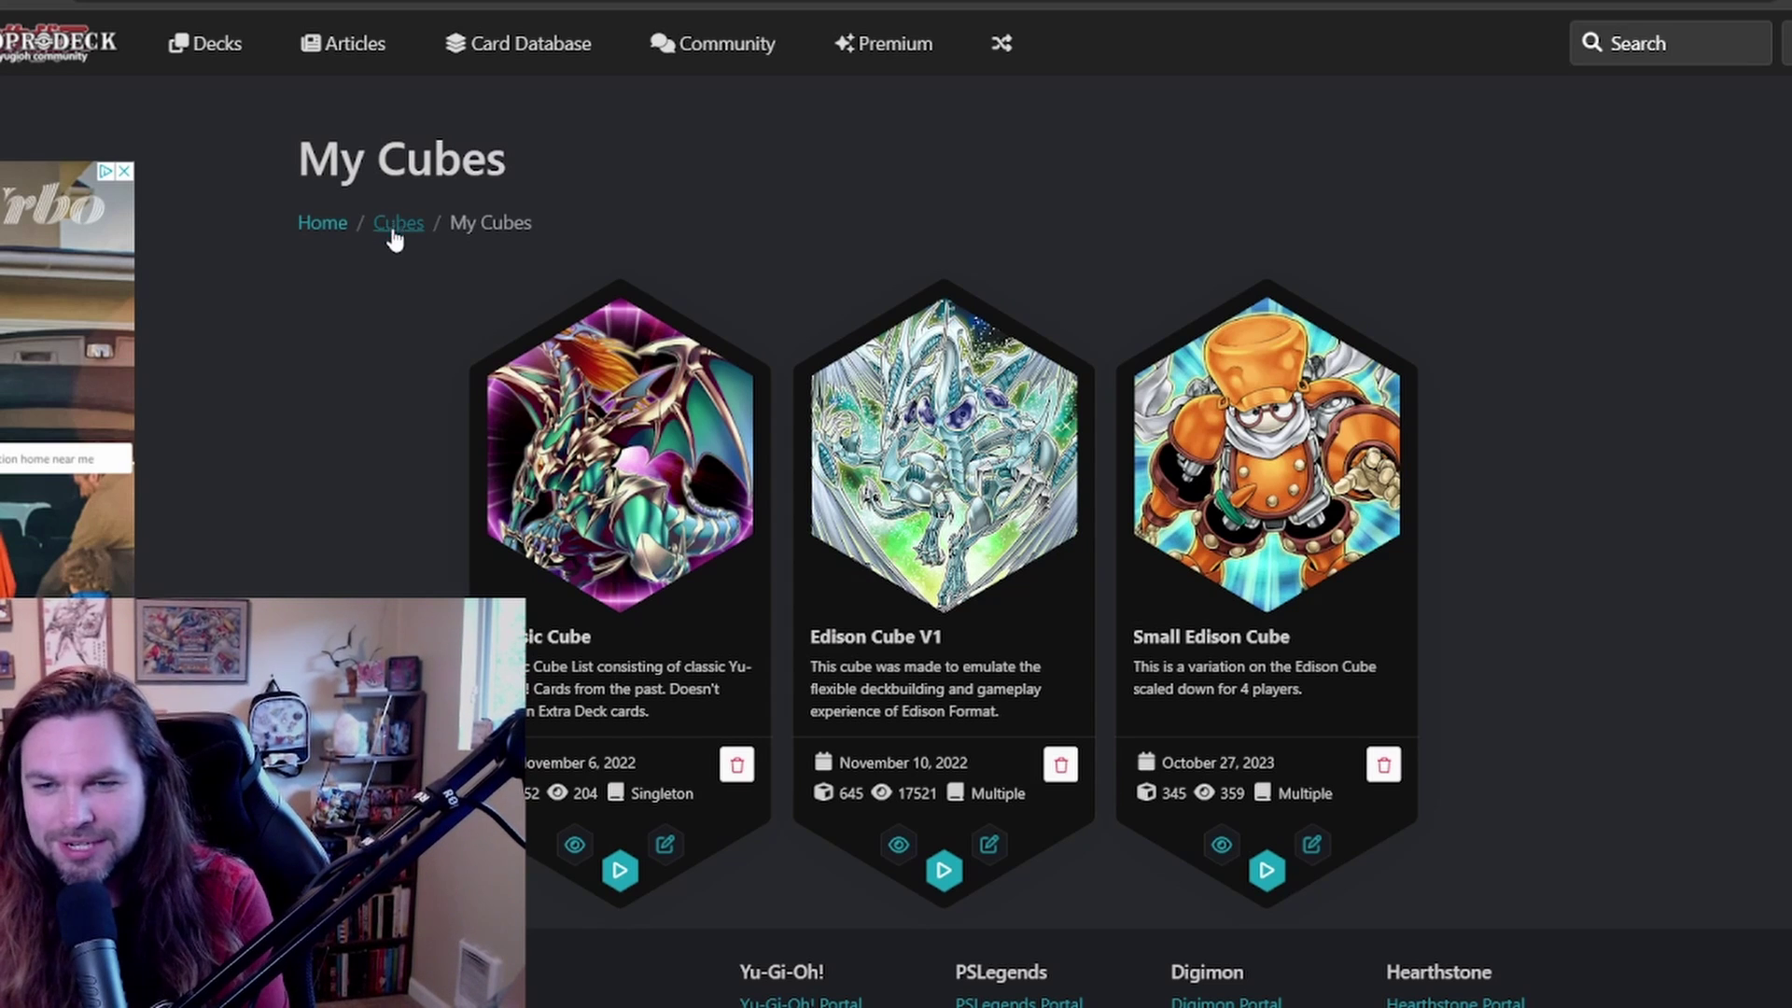
pyautogui.scroll(-1, 556, 810)
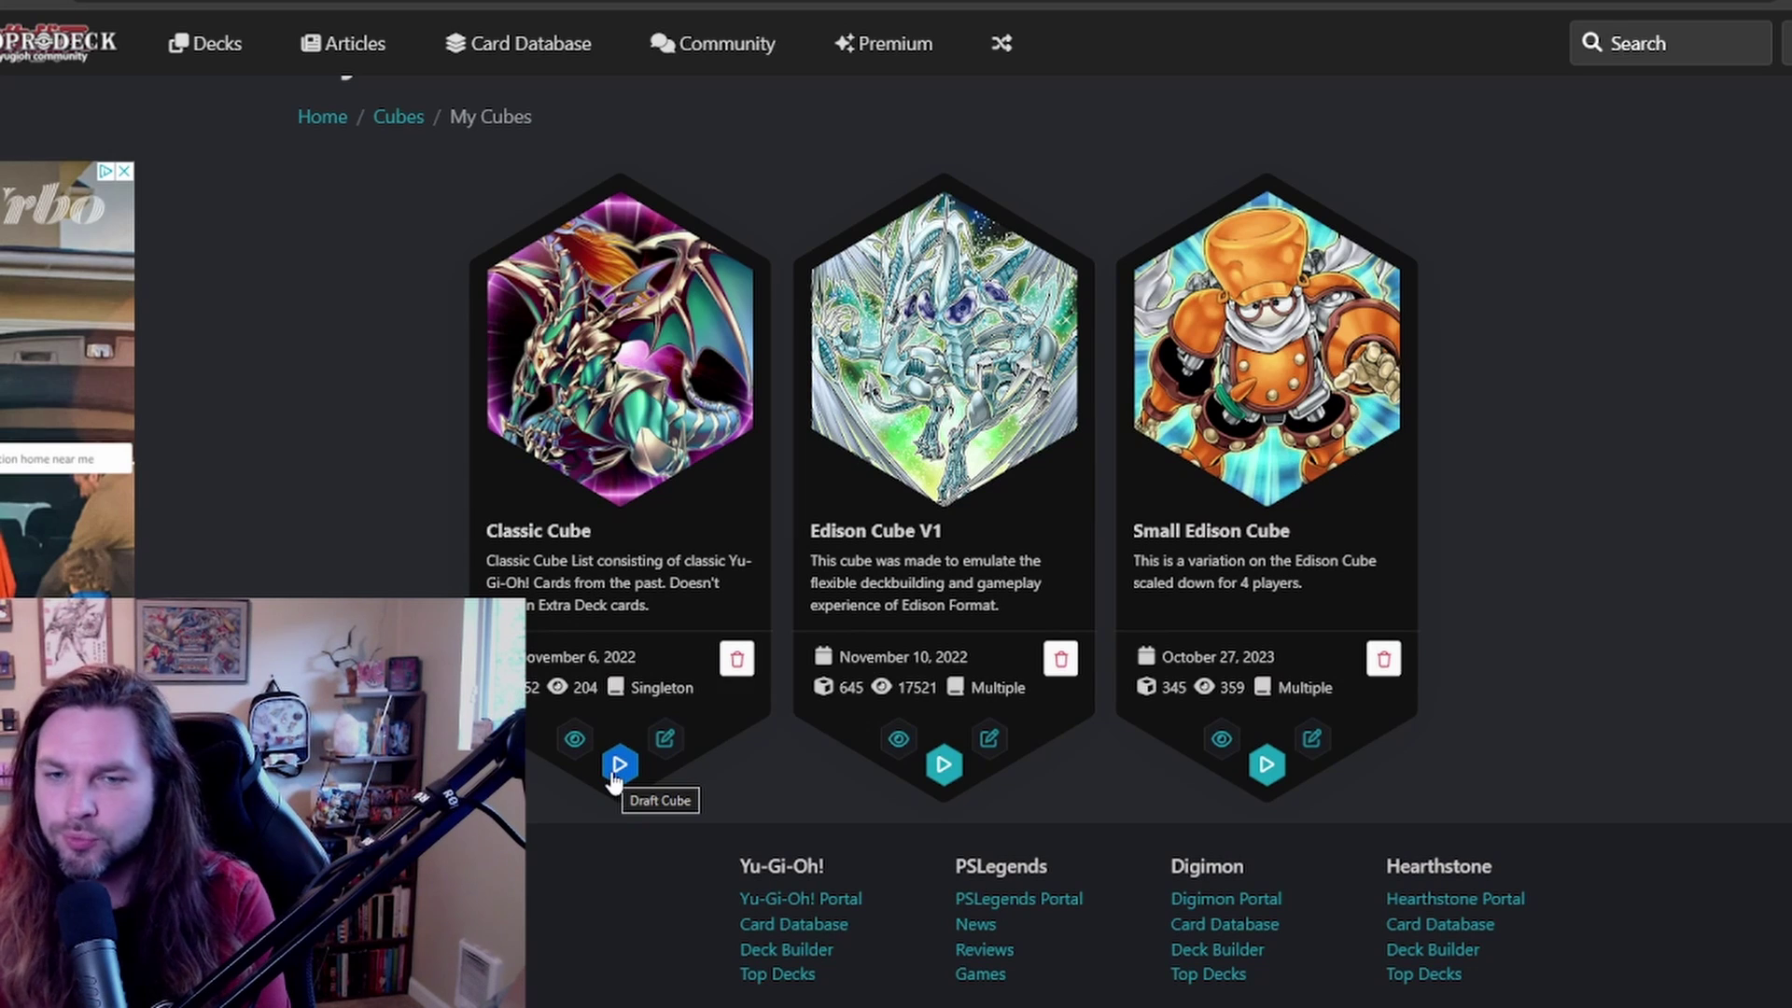
# - Review the draft settings for Edison Cube V1 and start a session with 2 players, pack size 15, draft size 60 and pick timer 0
pyautogui.click(943, 765)
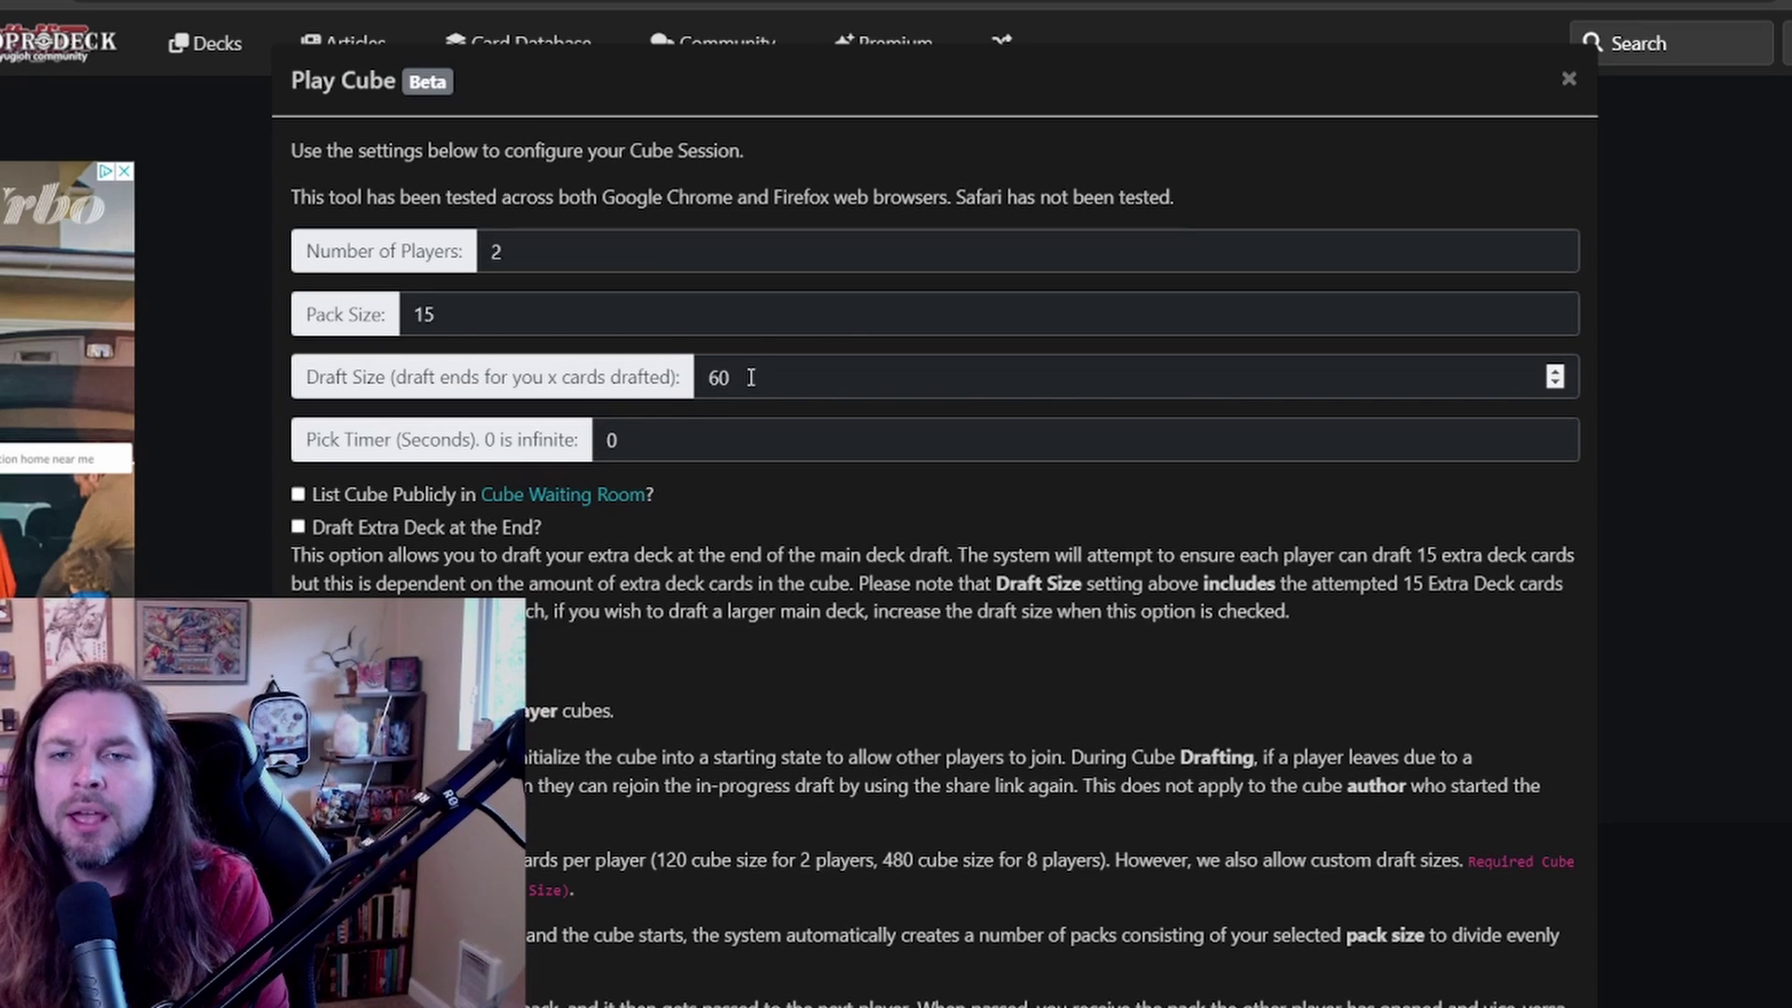
pyautogui.doubleClick(699, 378)
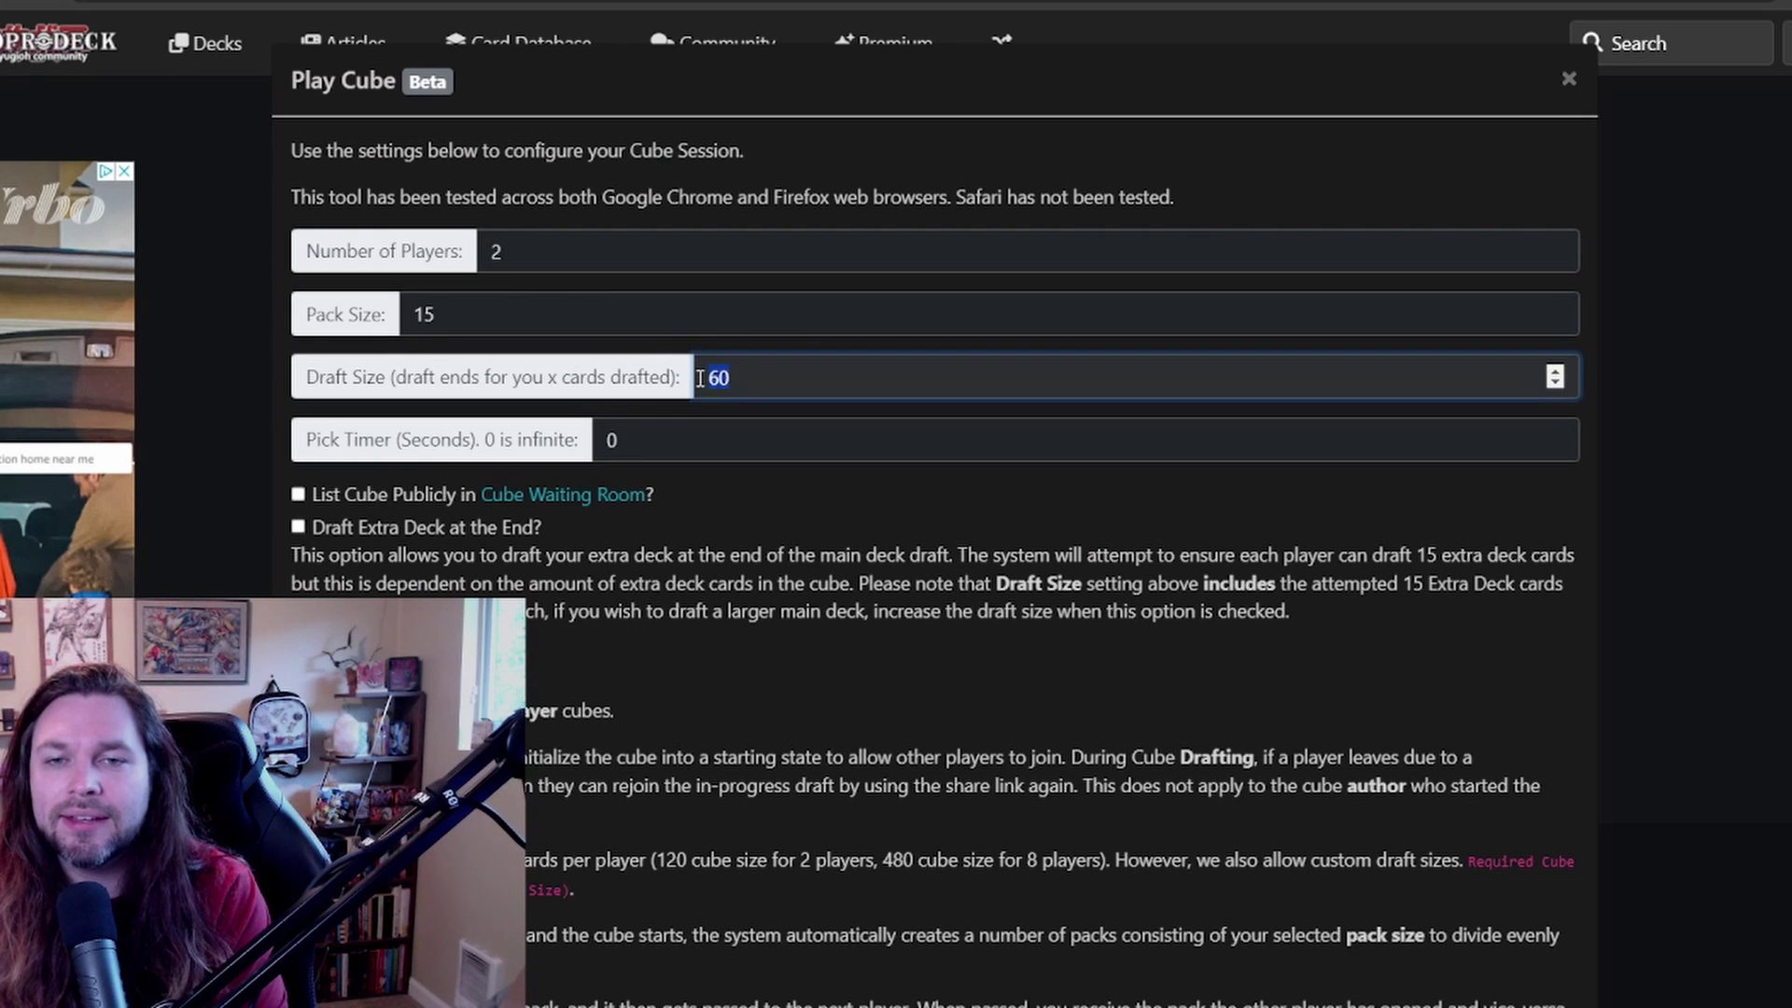
pyautogui.doubleClick(456, 314)
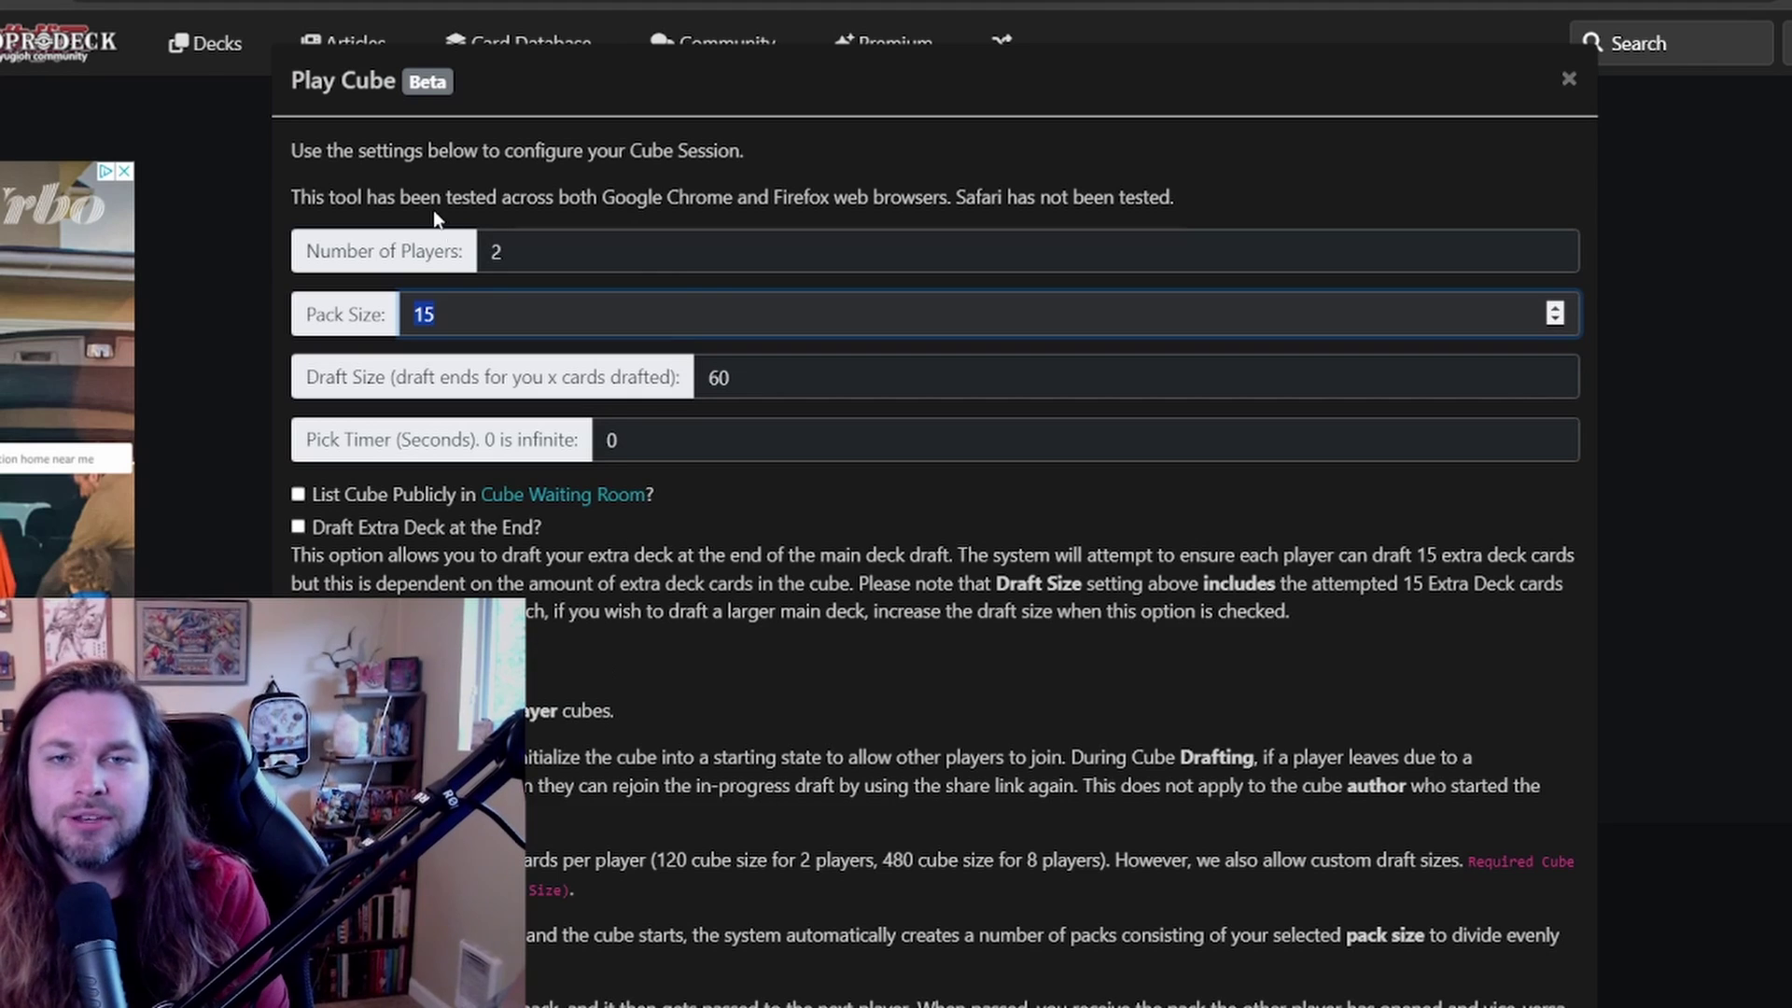
pyautogui.click(629, 256)
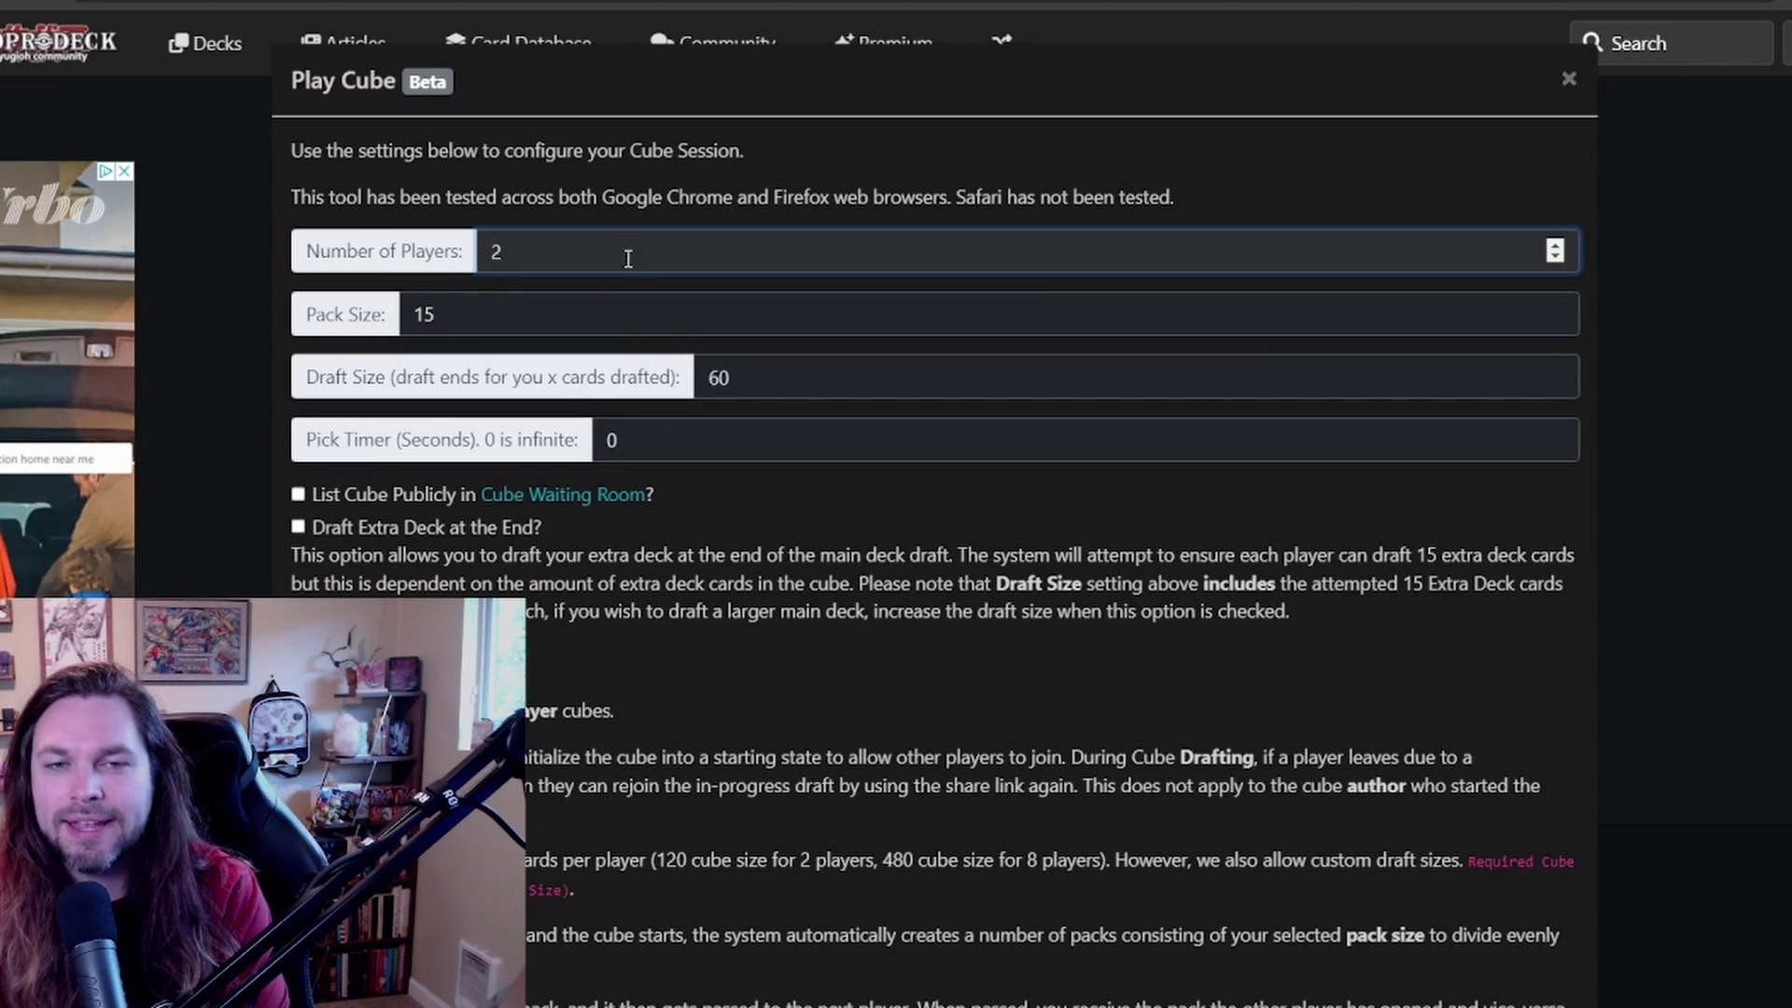
pyautogui.click(672, 437)
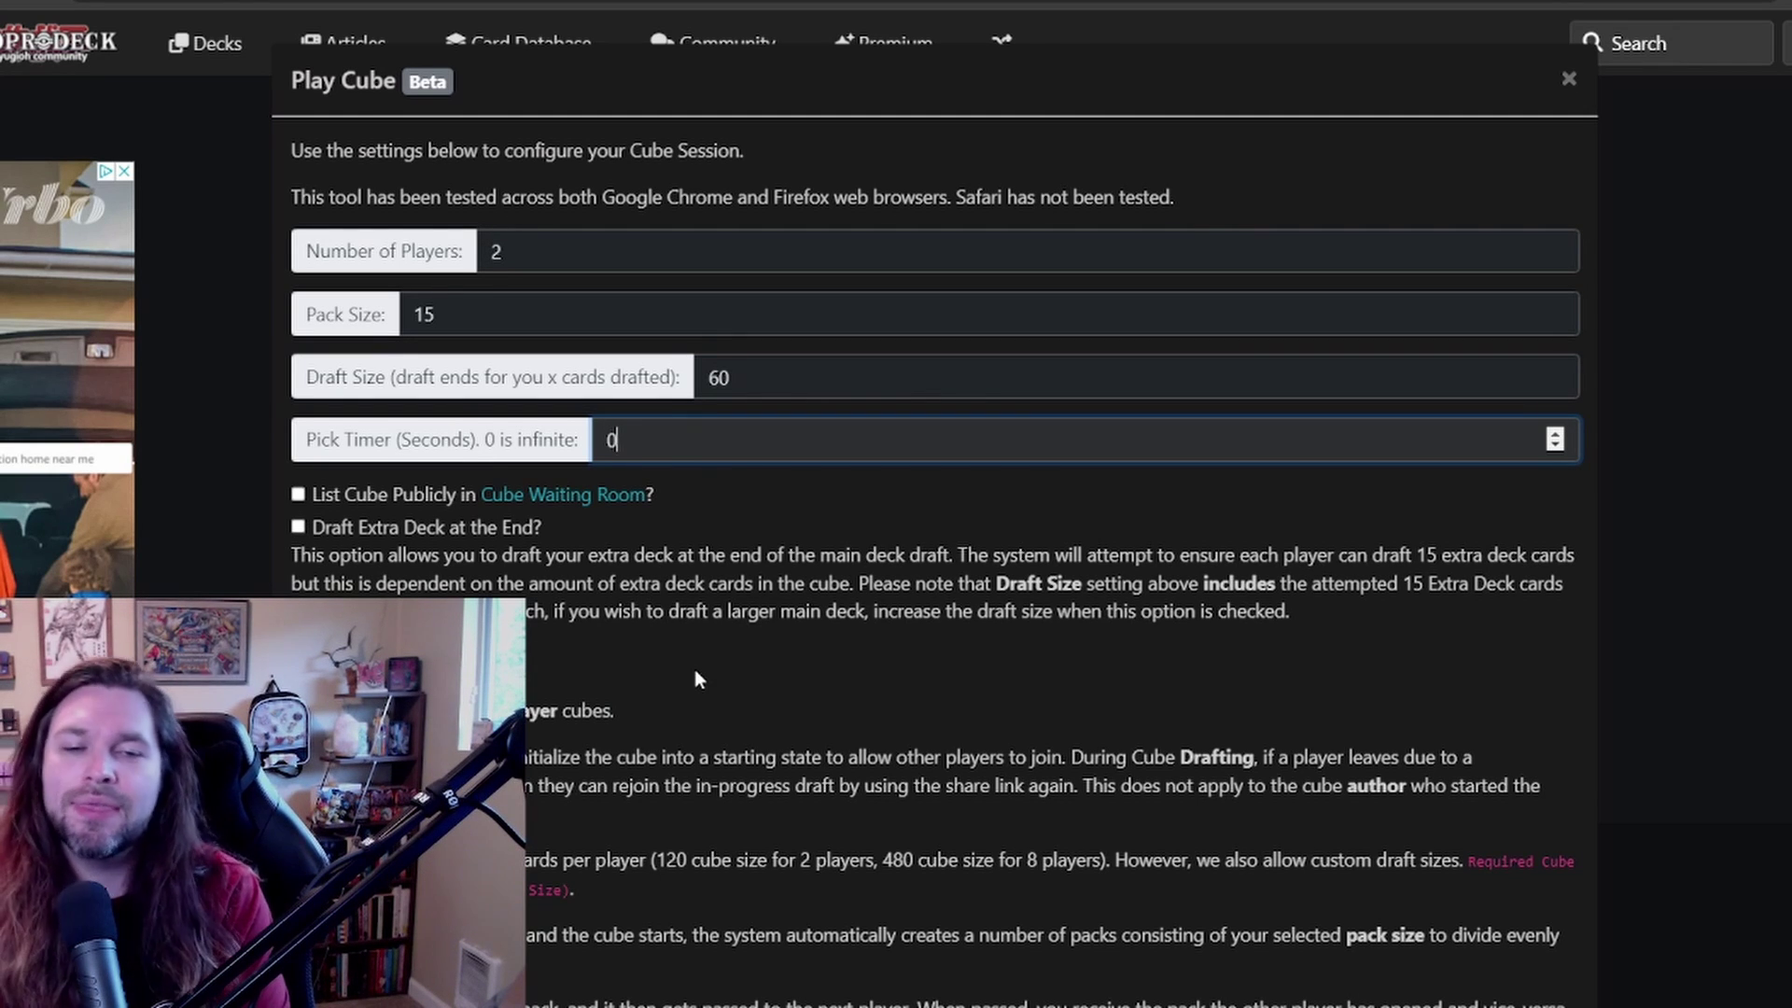
pyautogui.scroll(-3, 695, 669)
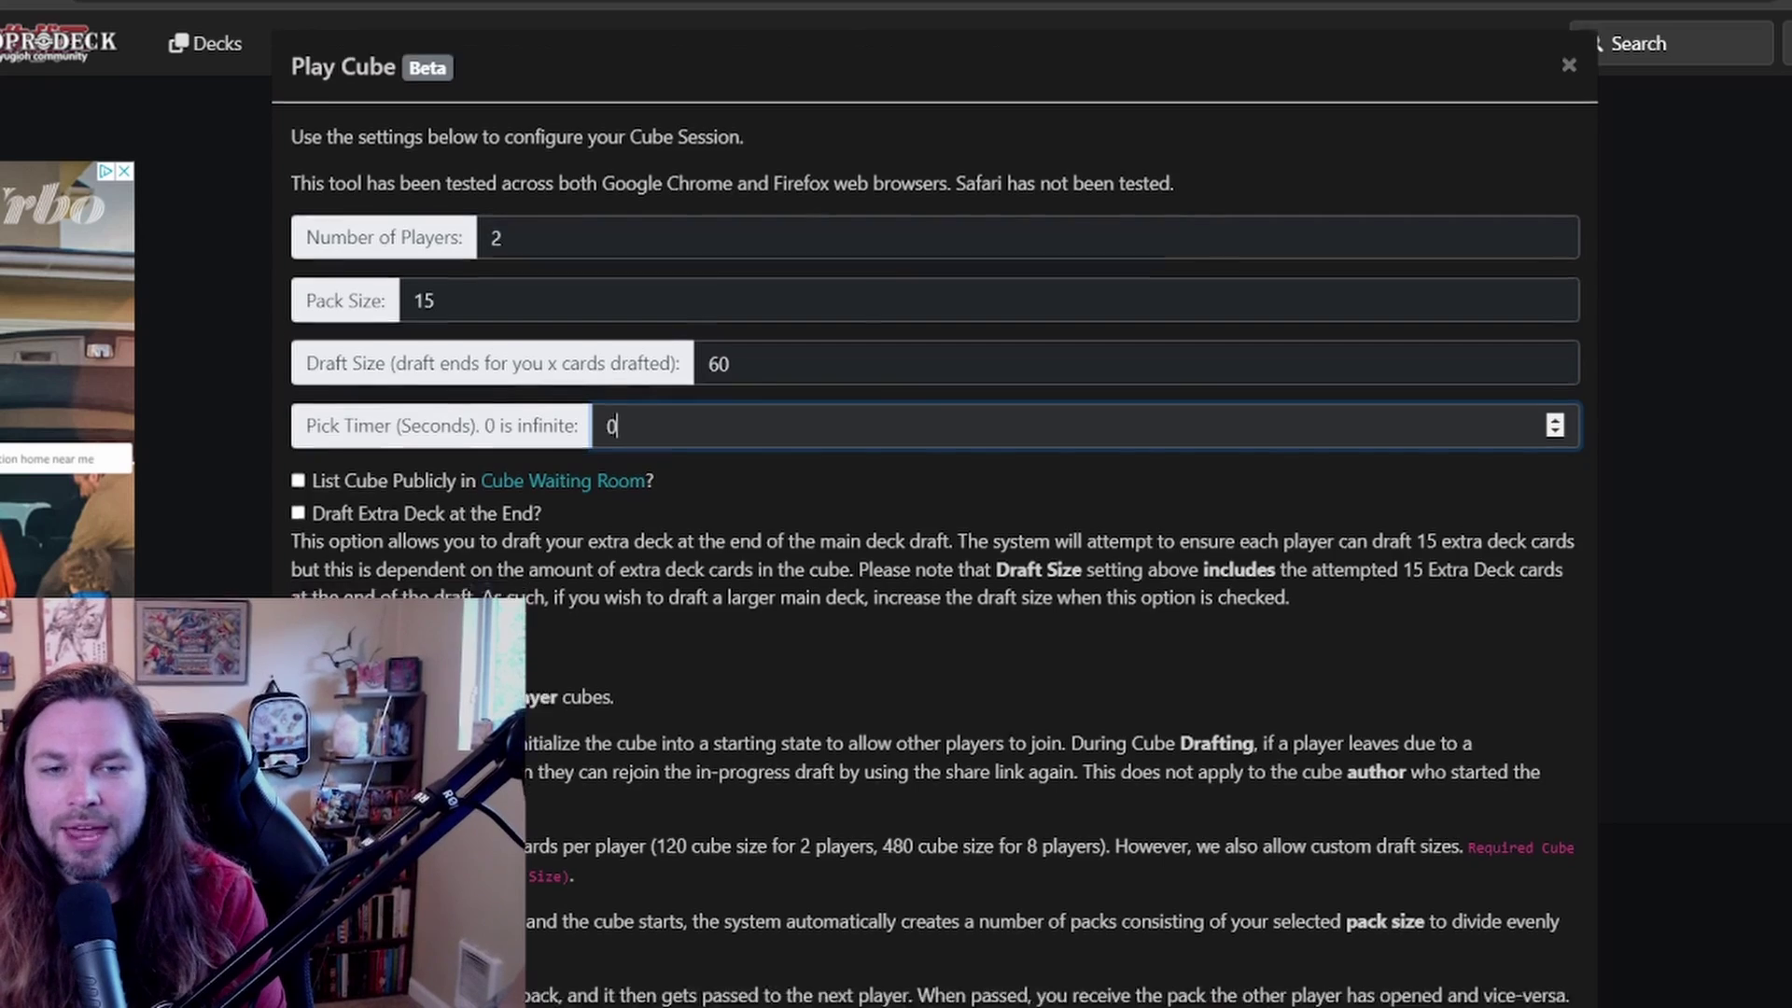
pyautogui.click(350, 413)
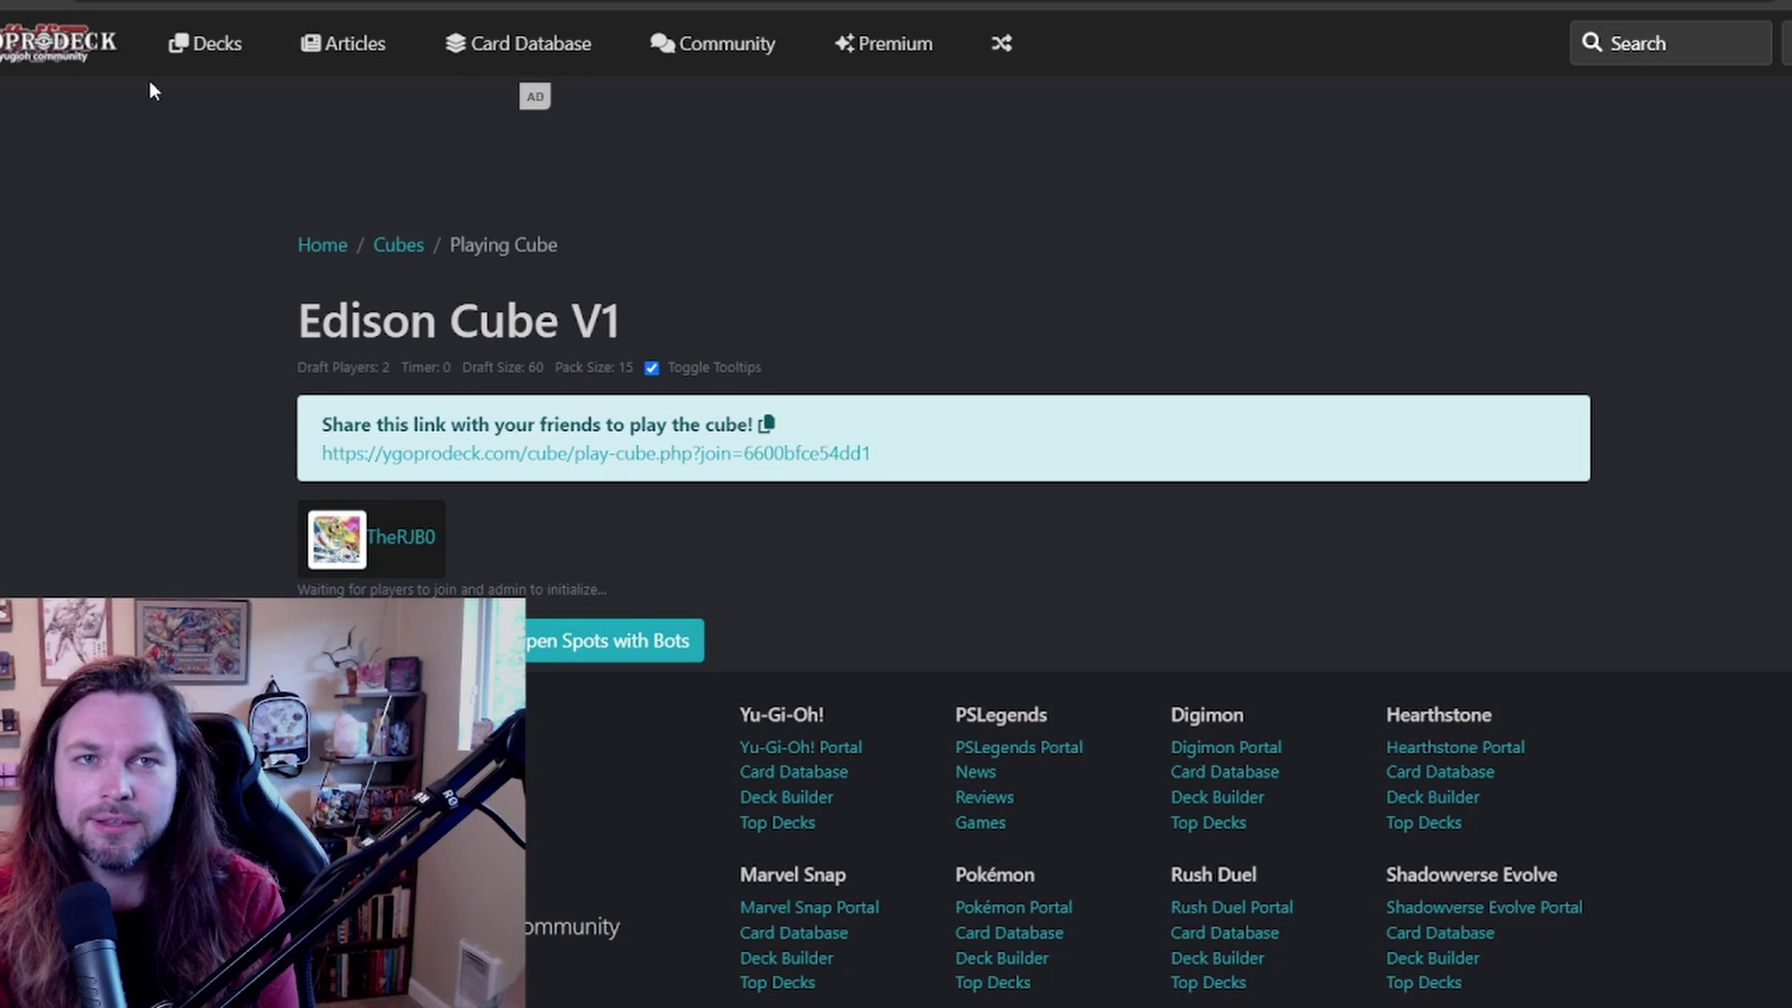
# - Leave the Edison Cube V1 draft session and open the Explore Cubes page from the Cubes overview
pyautogui.click(46, 1)
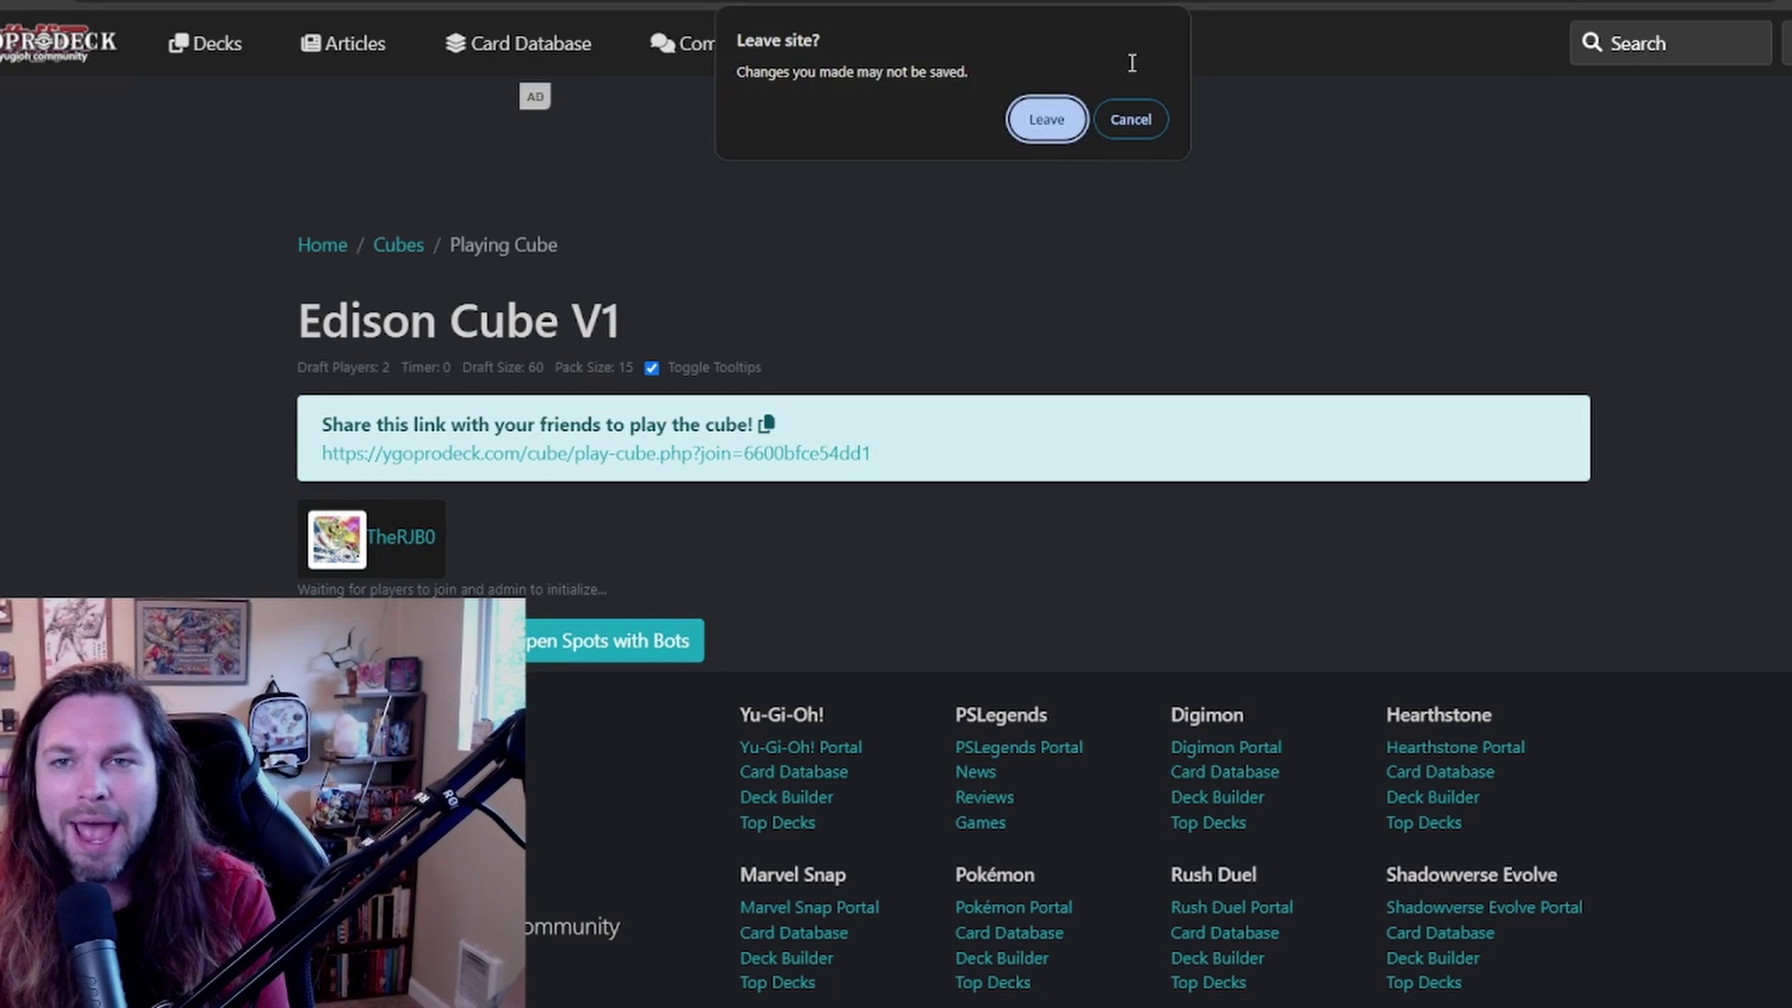
pyautogui.click(1069, 134)
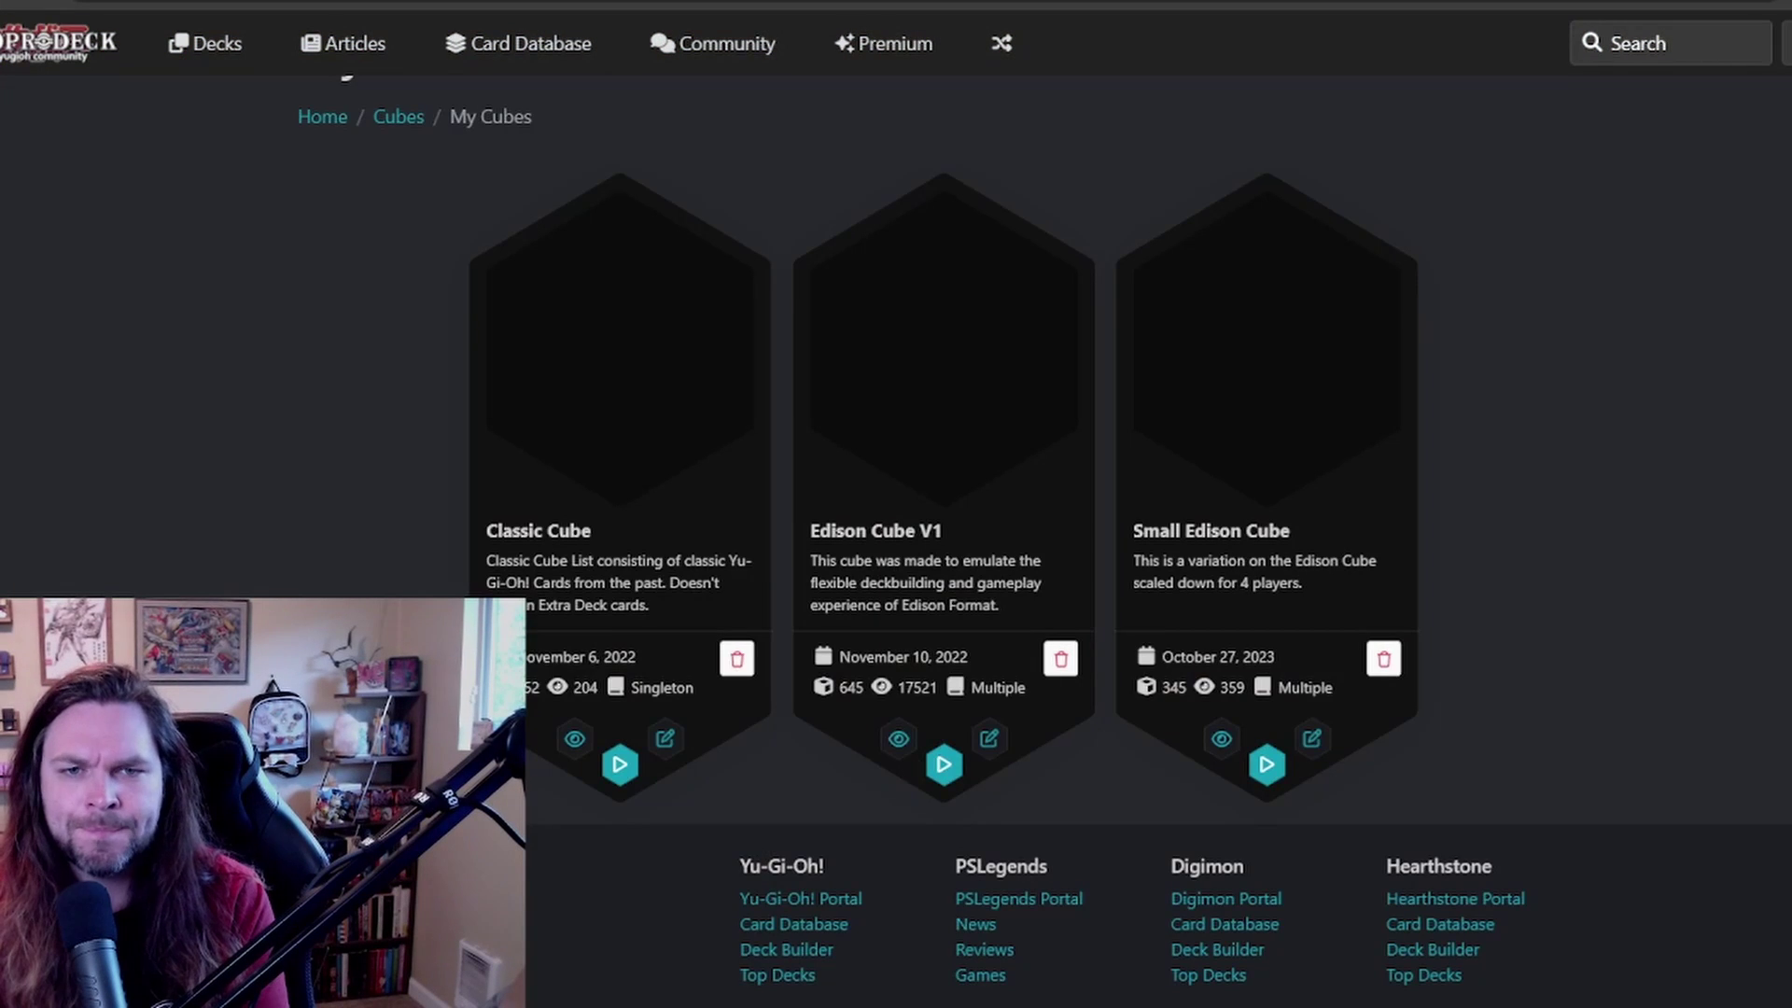
pyautogui.click(46, 0)
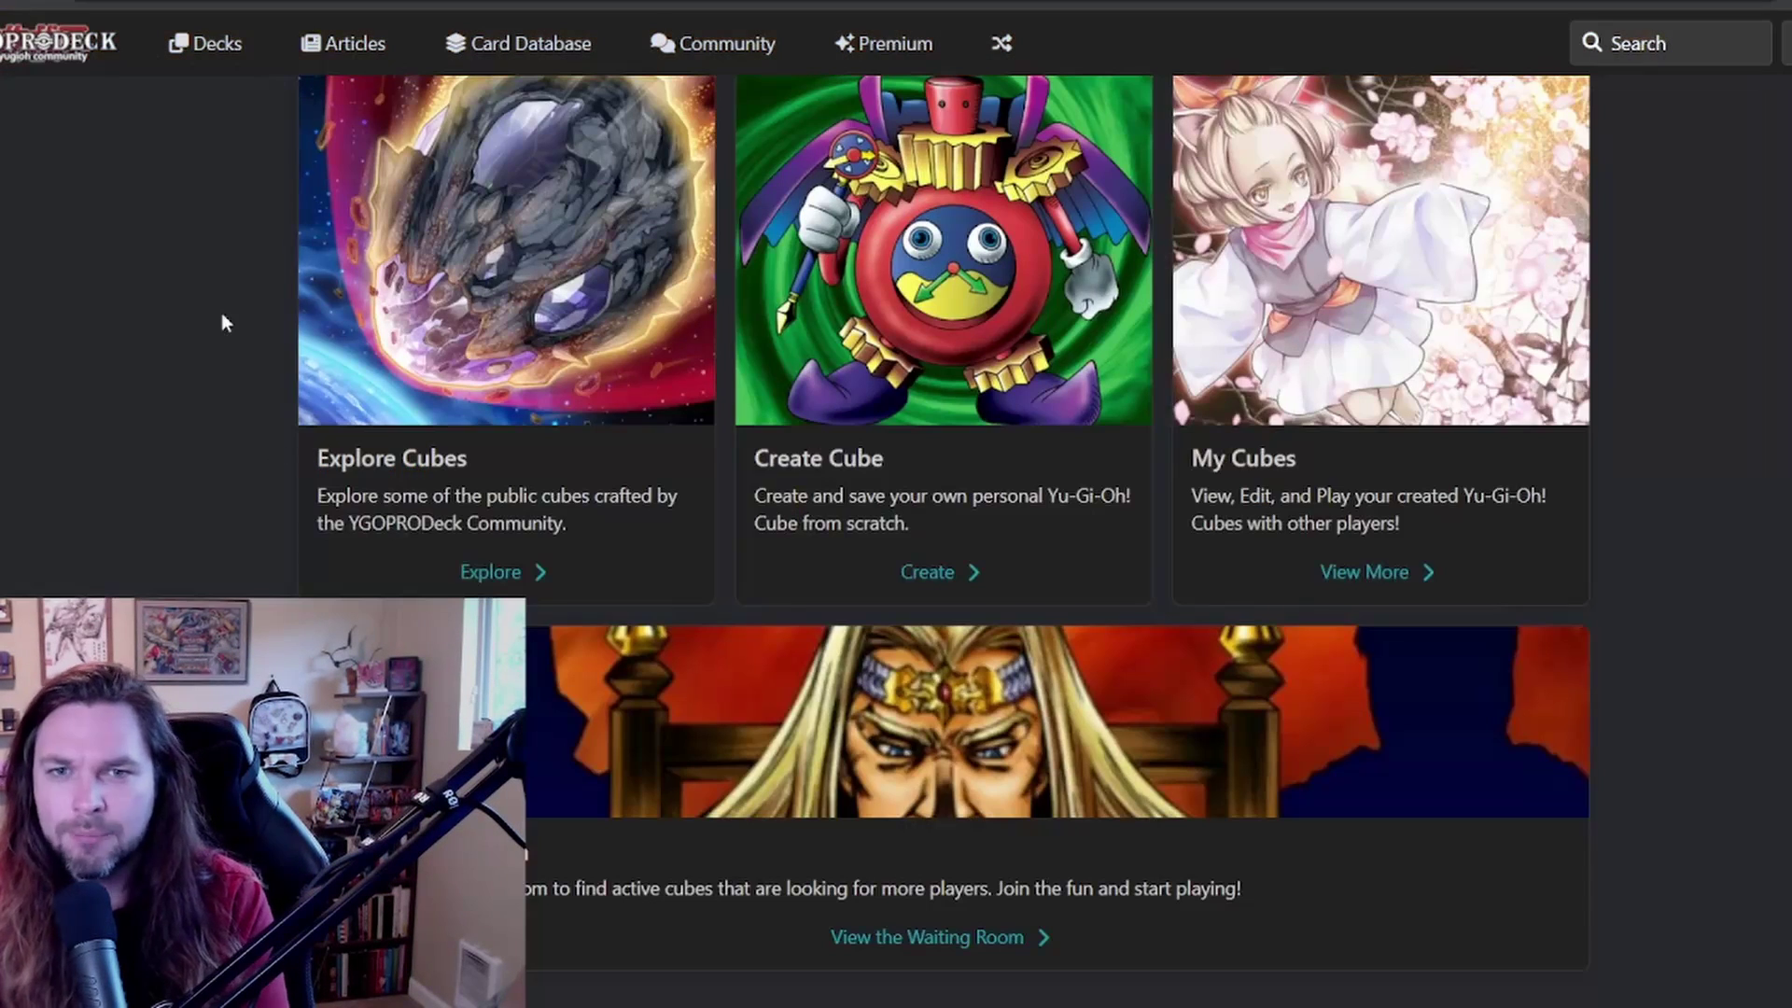
pyautogui.click(518, 573)
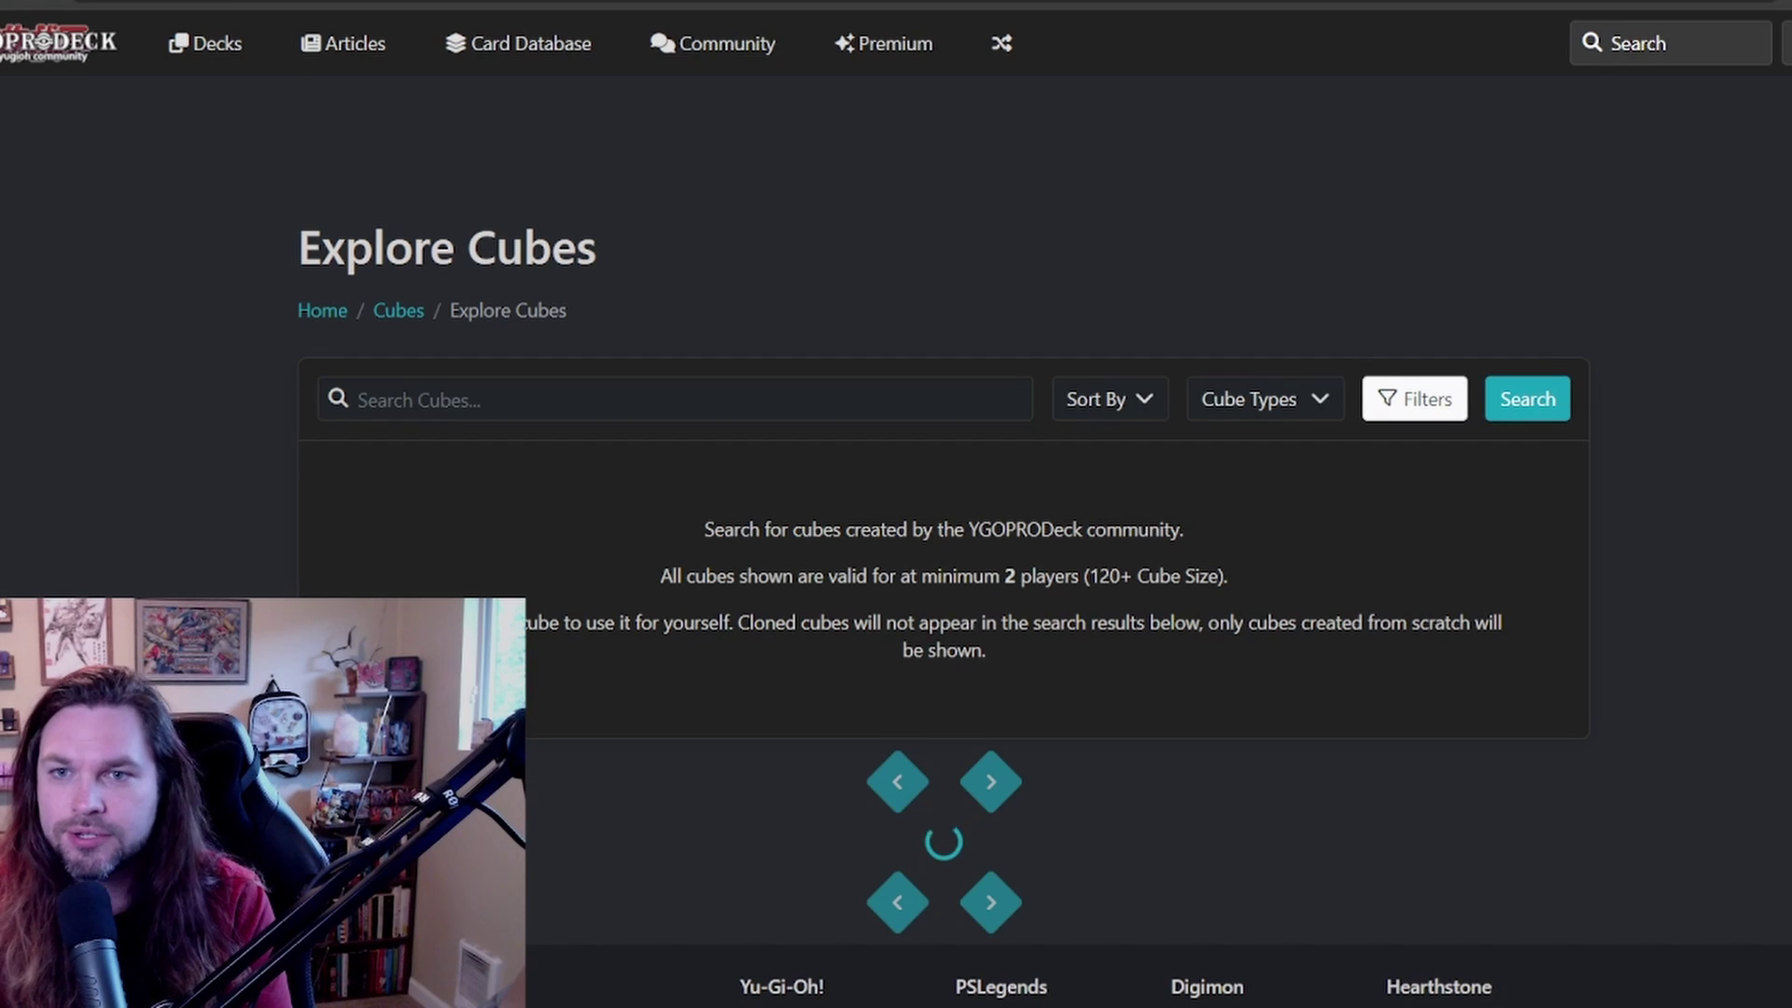
# - Check the cube search field and the available sorting options on the Explore Cubes page
pyautogui.click(700, 408)
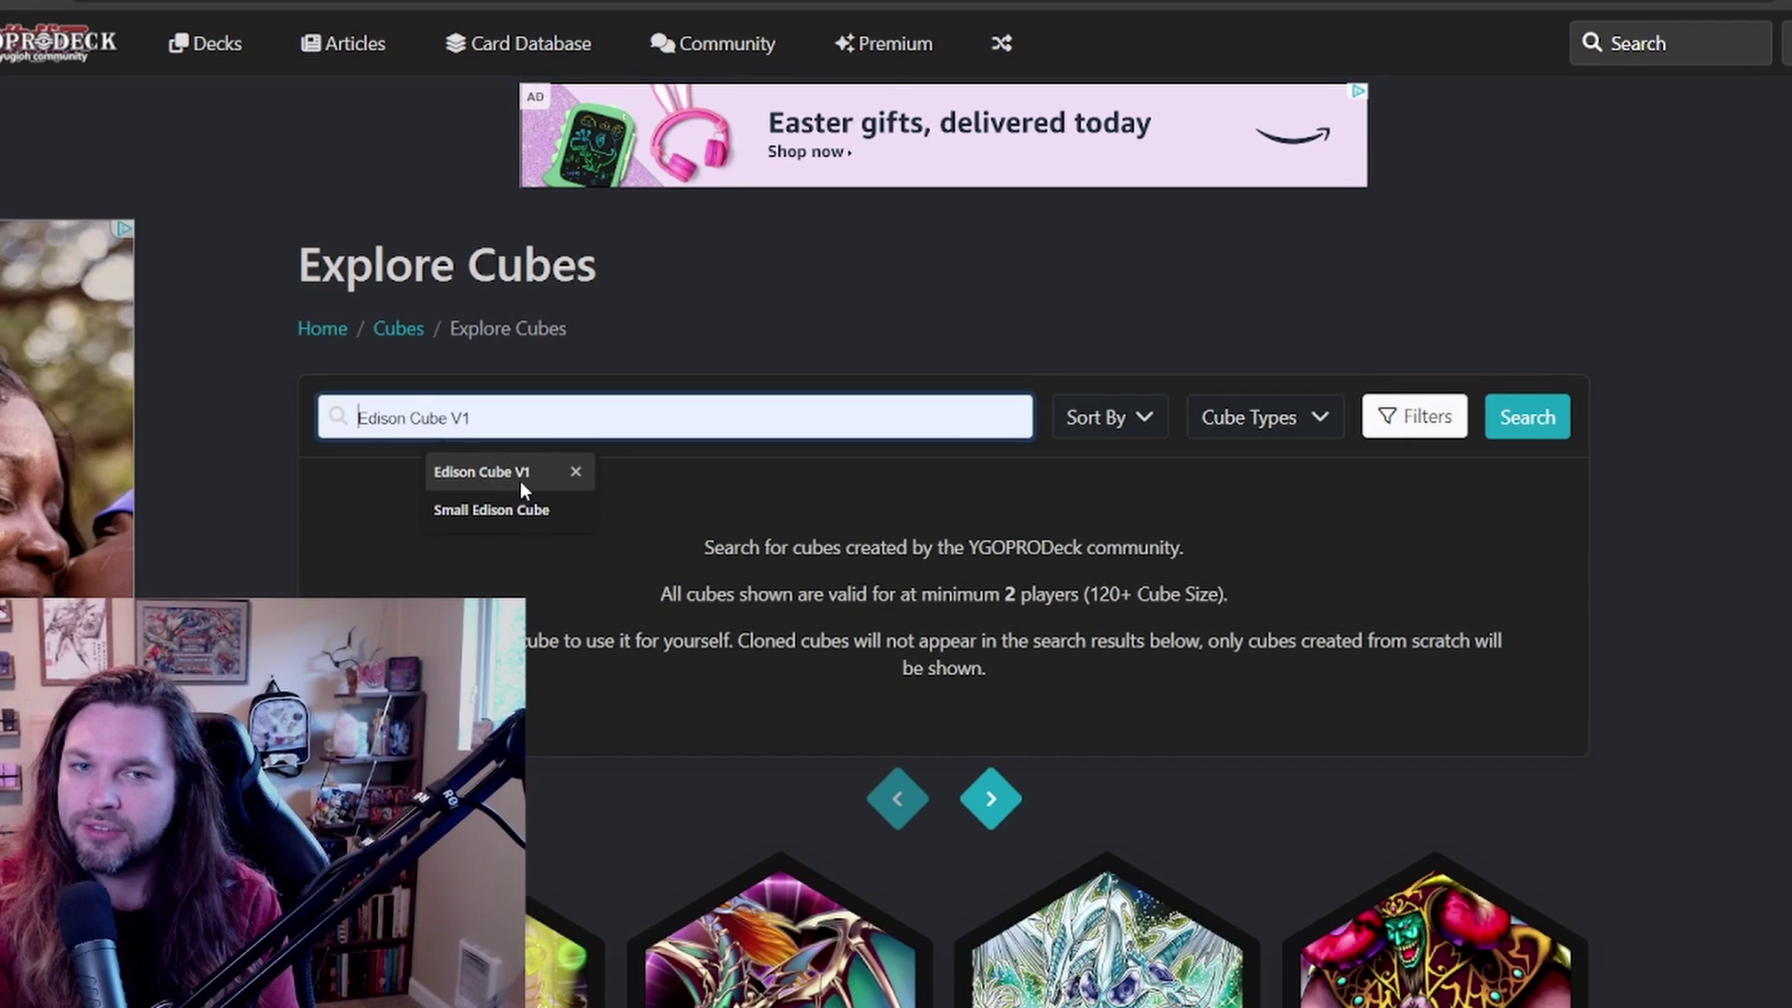
pyautogui.click(1103, 420)
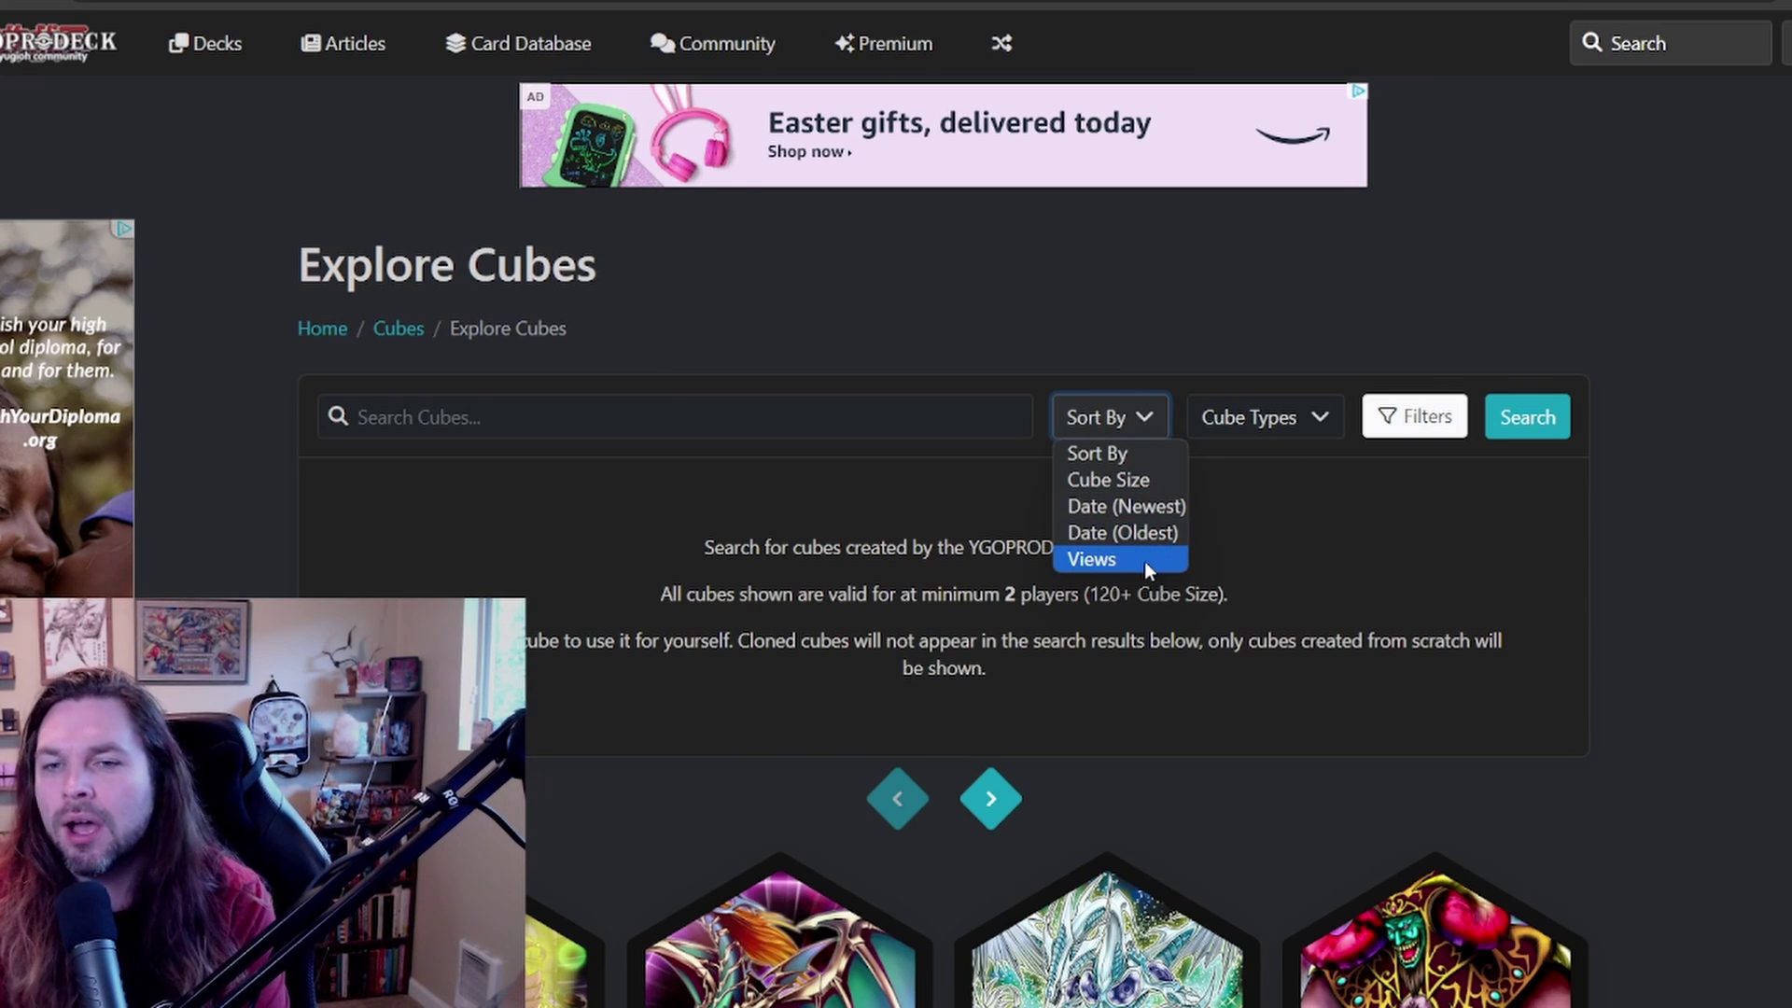
pyautogui.click(787, 676)
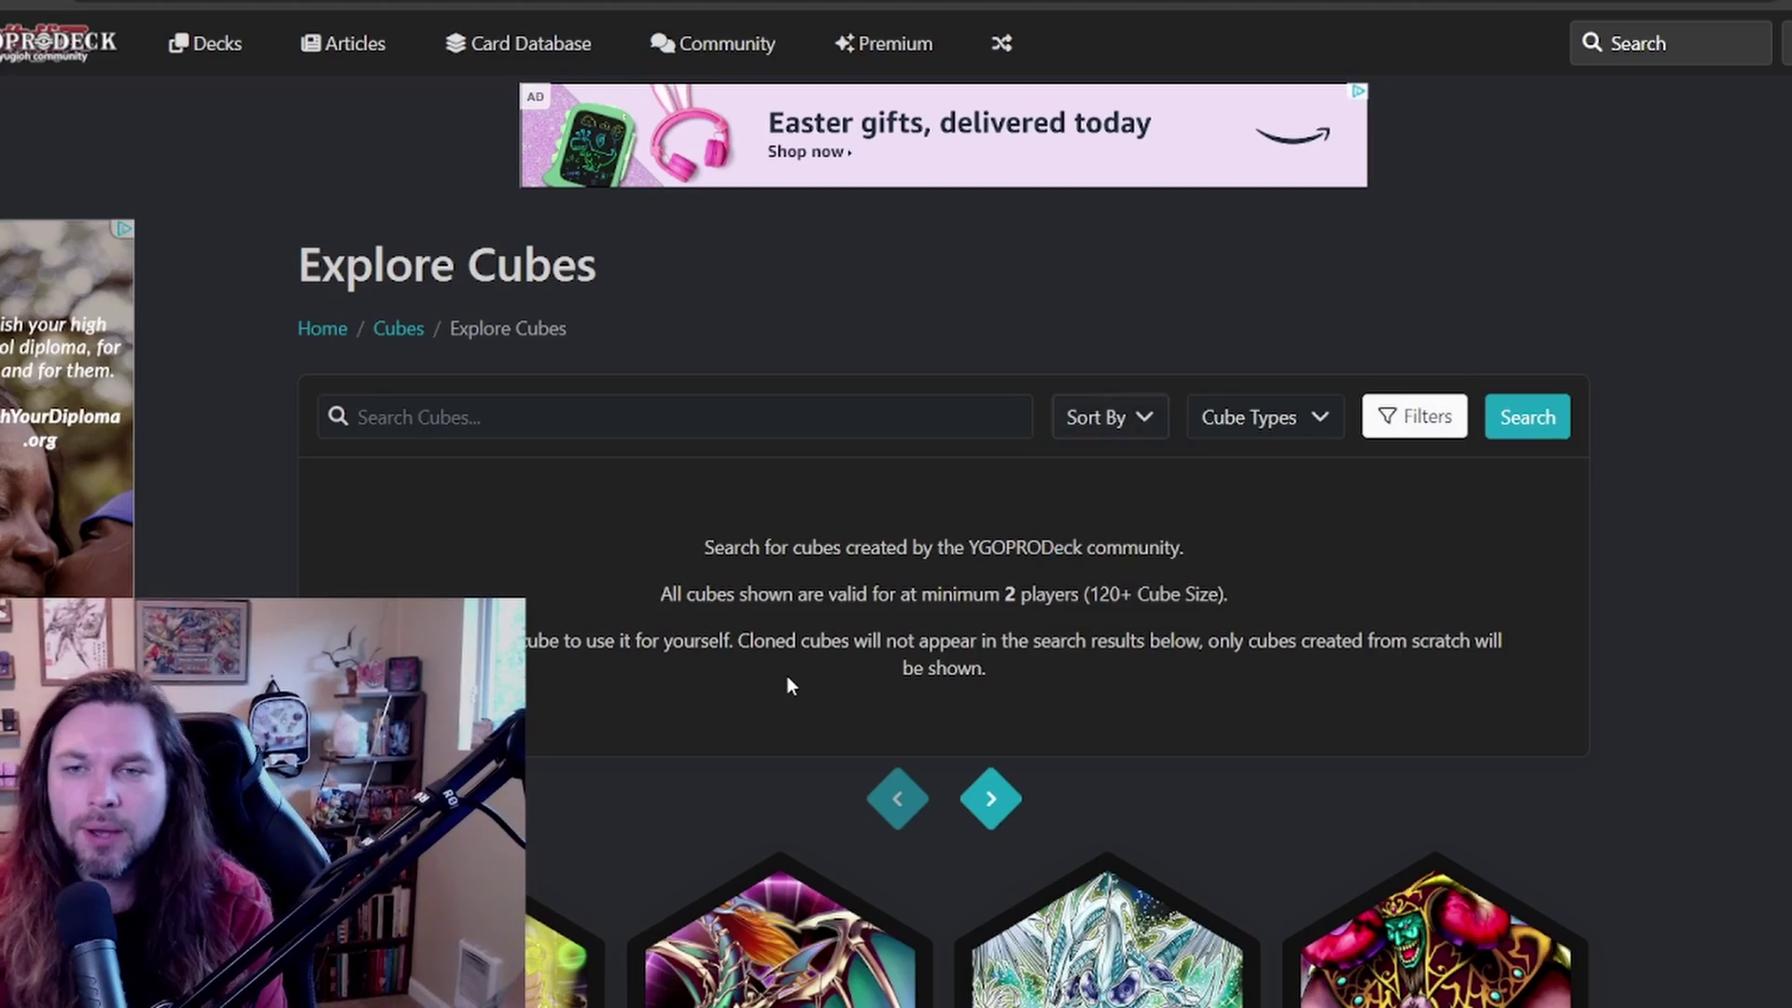
# - Browse the community cubes in the listing down to its end and return to the first entries
pyautogui.scroll(-10, 743, 597)
pyautogui.scroll(-13, 744, 605)
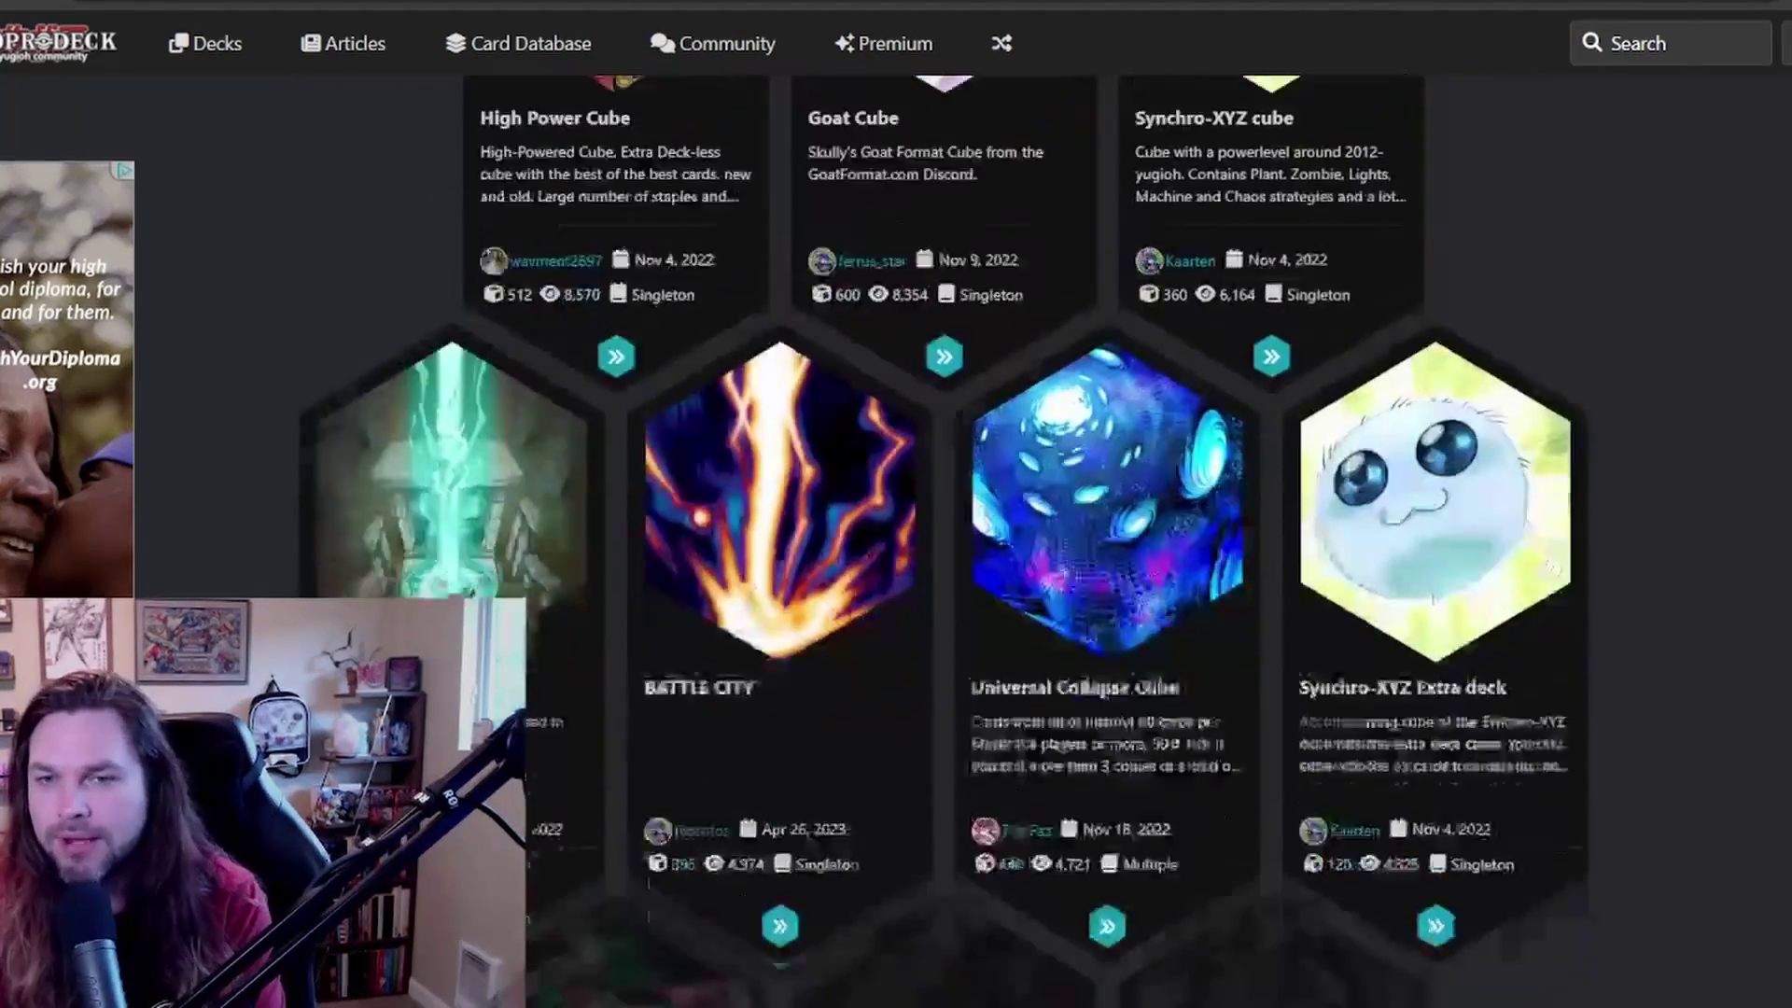
pyautogui.scroll(-2, 747, 606)
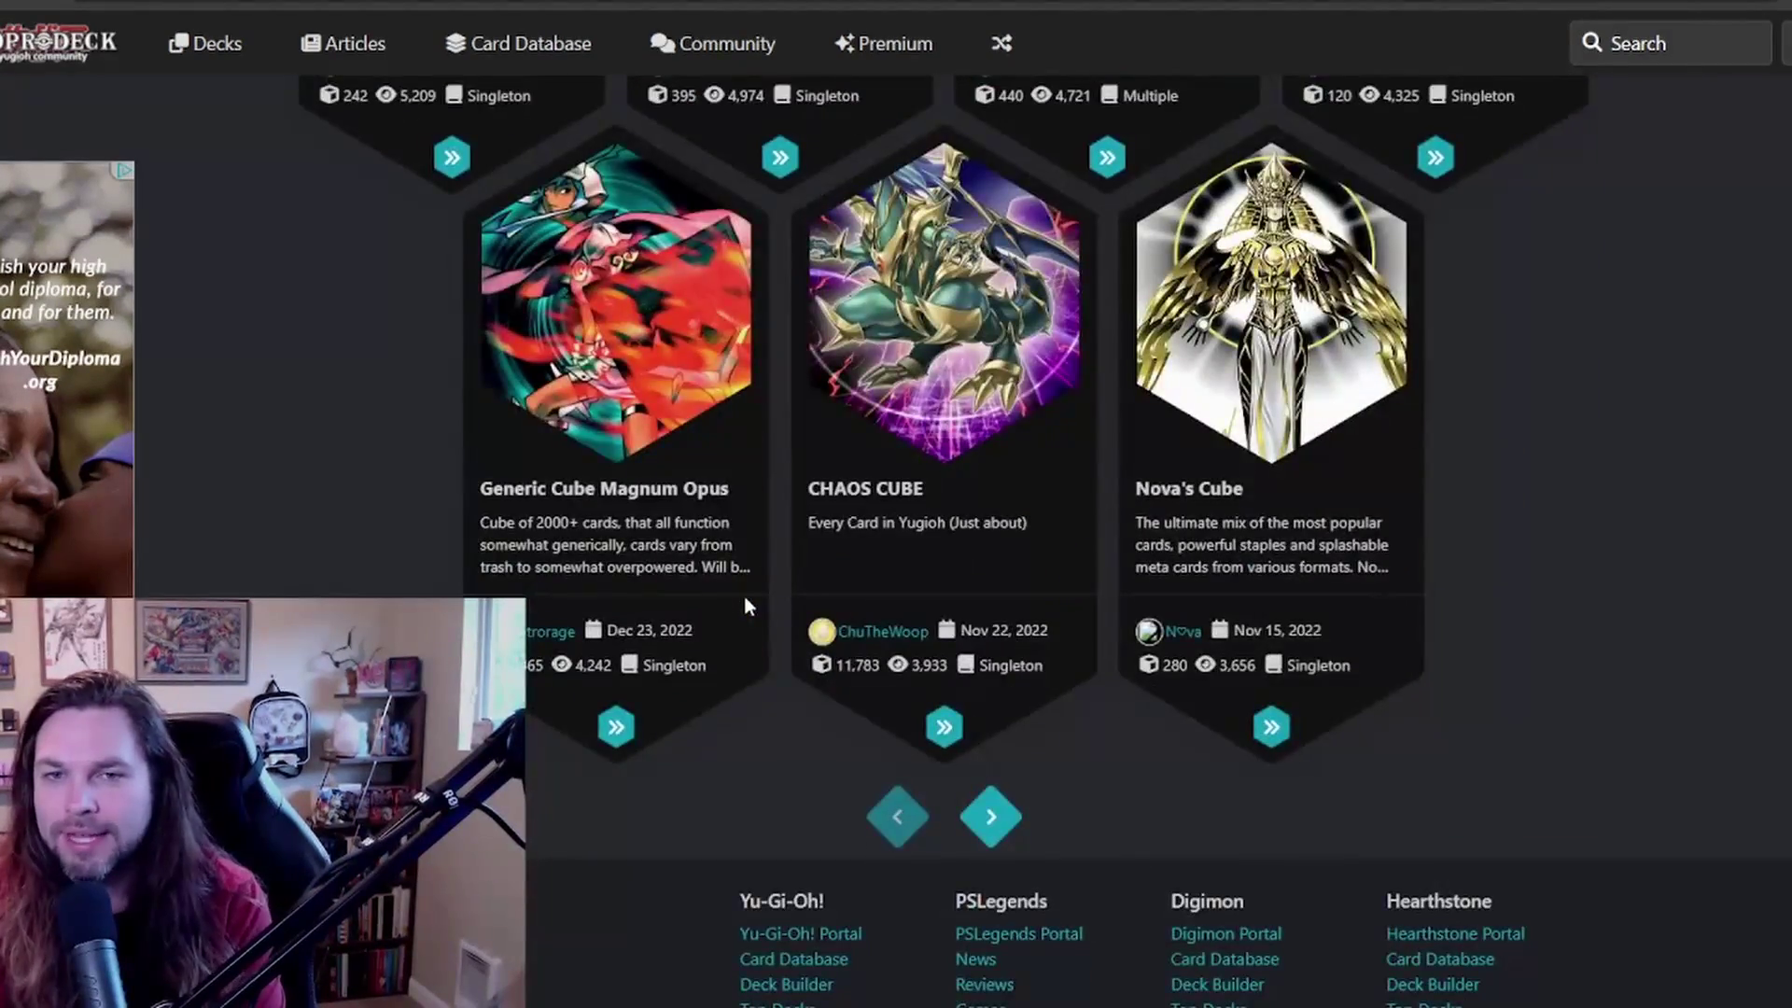
pyautogui.scroll(20, 743, 595)
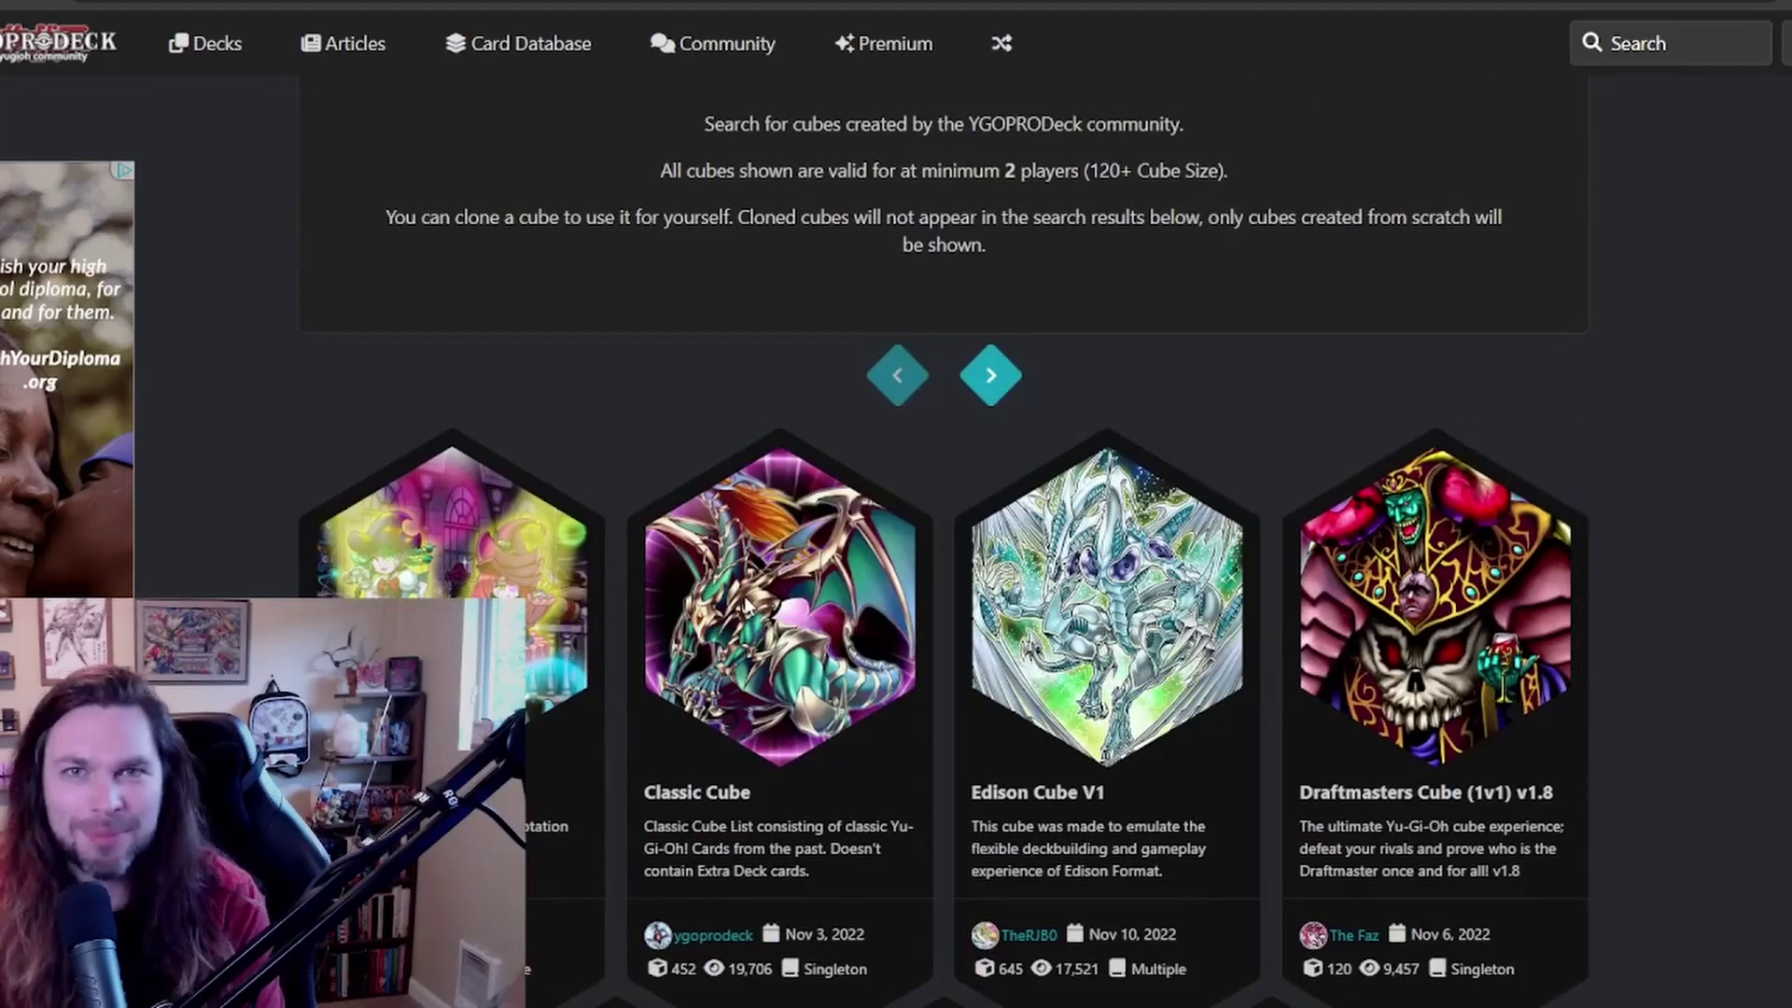
# - Examine the cube type choices and the filters for contained card and author on the Explore Cubes page
pyautogui.scroll(5, 747, 604)
pyautogui.click(1328, 420)
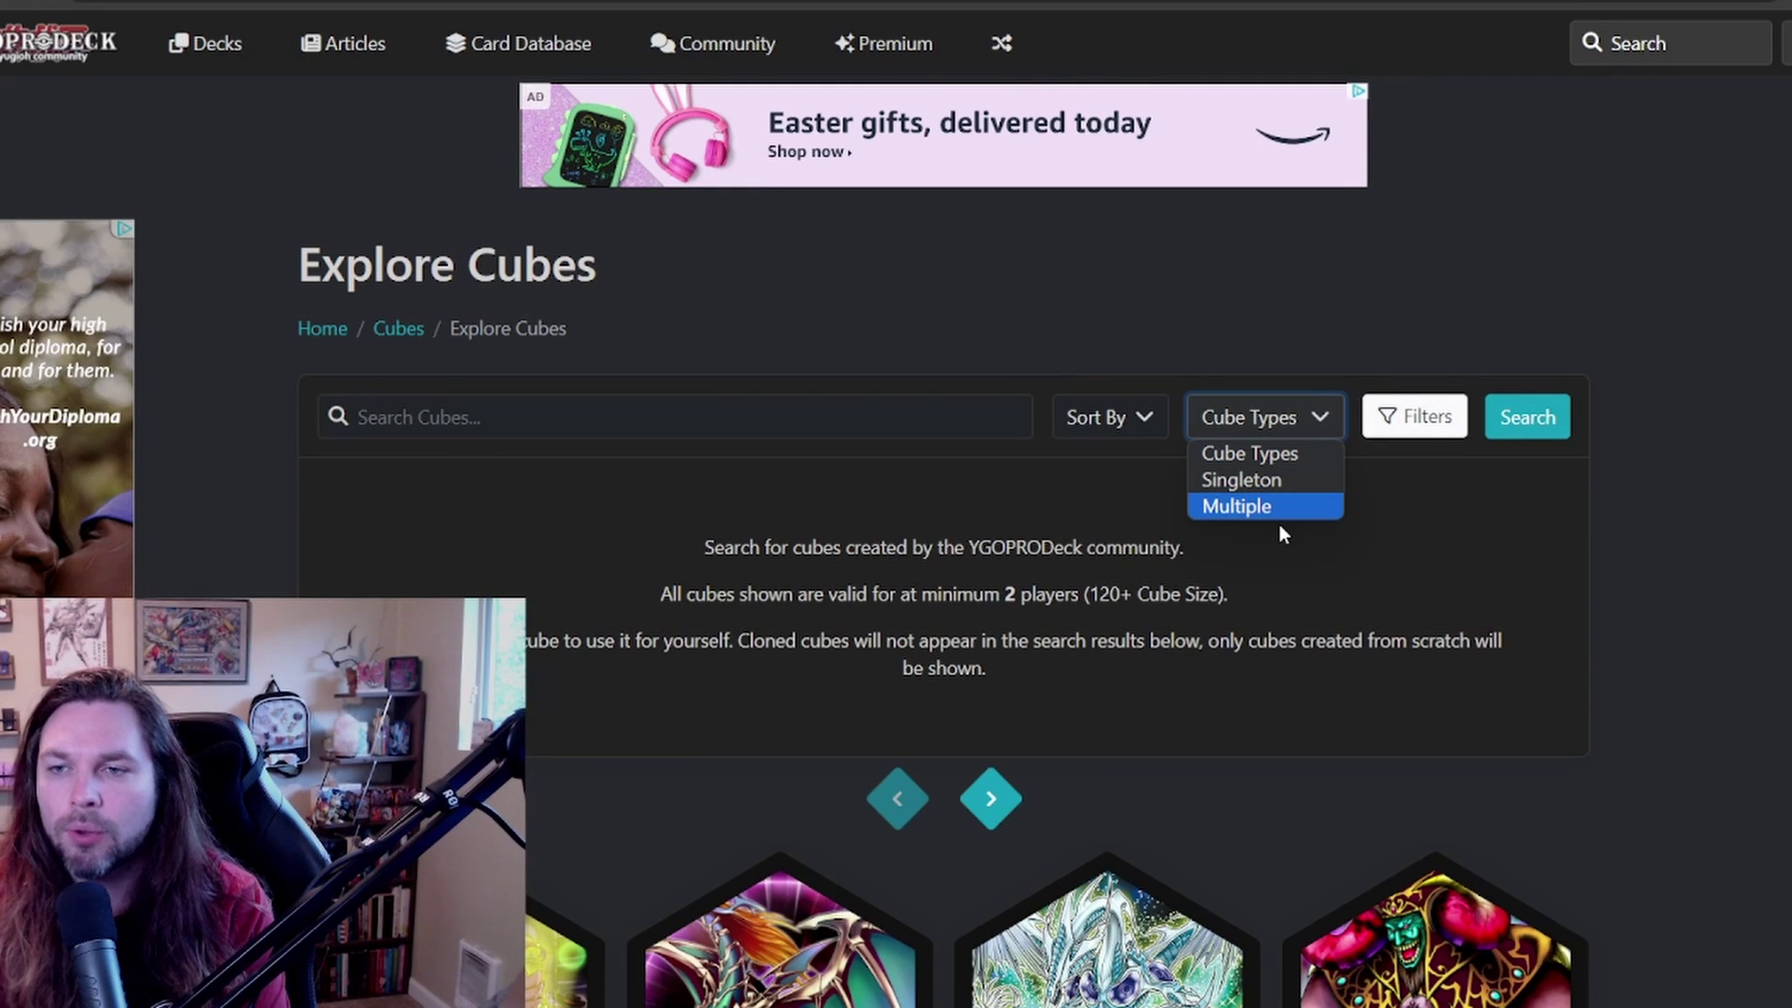
pyautogui.click(1501, 549)
pyautogui.click(1414, 417)
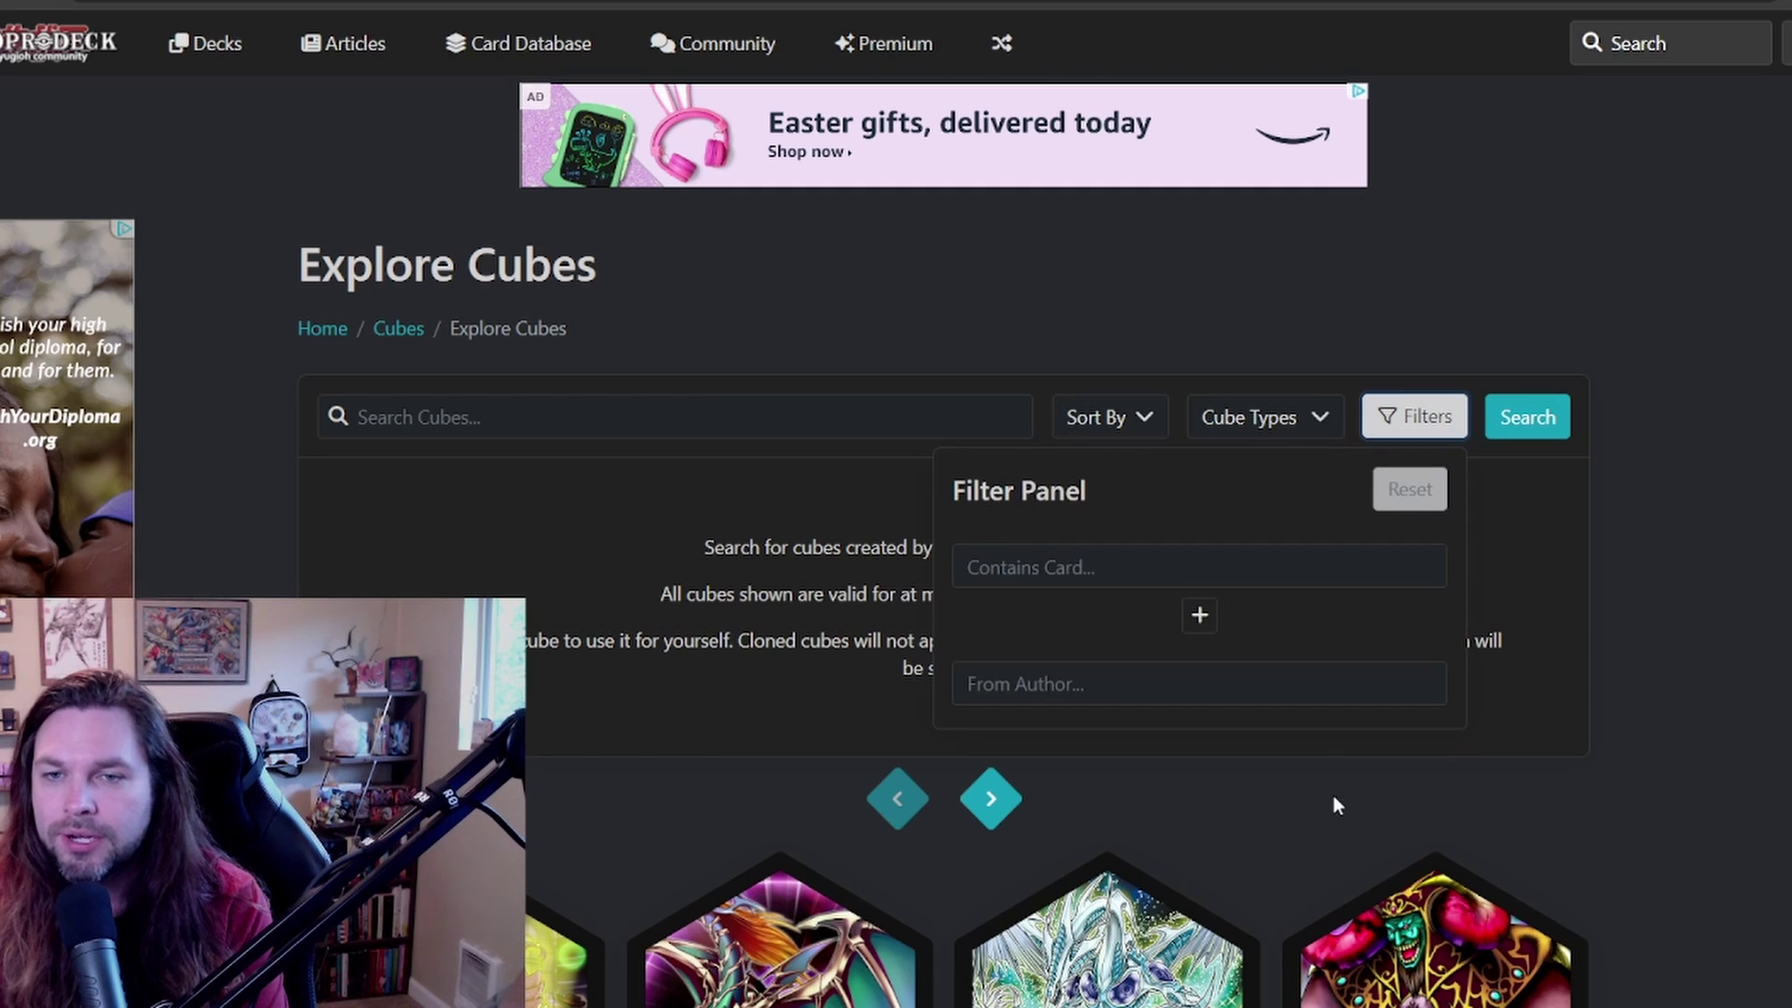
pyautogui.click(1236, 586)
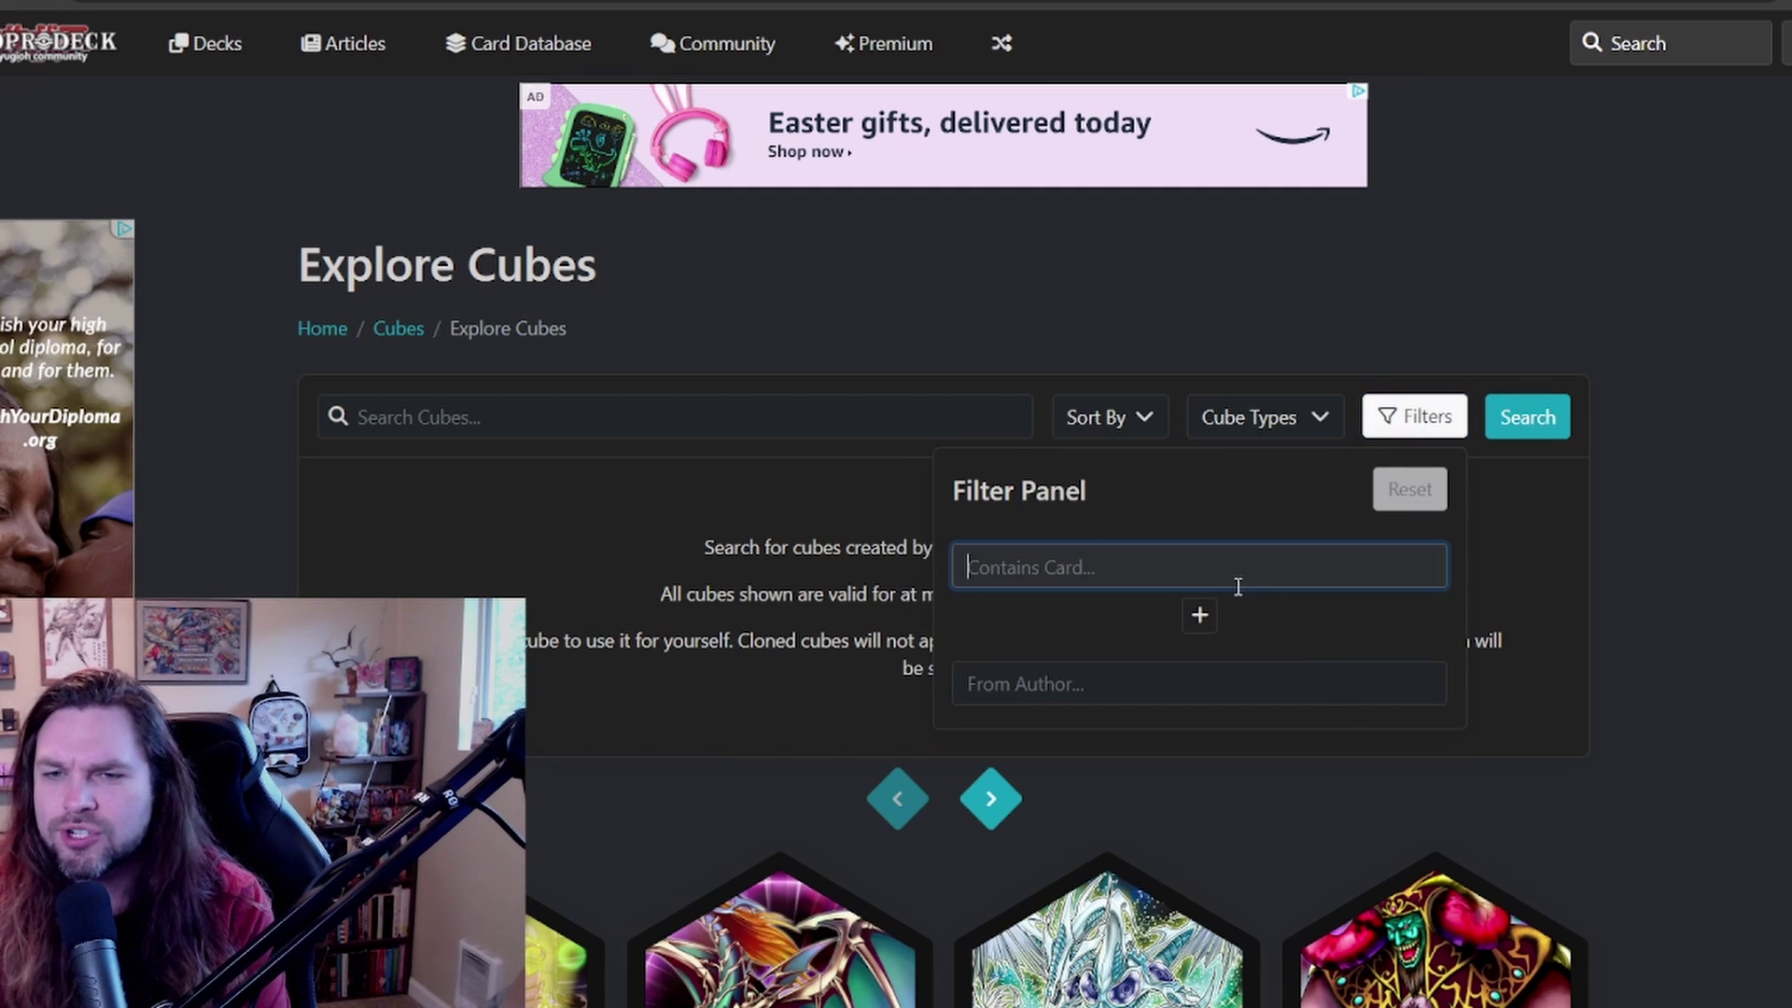
pyautogui.click(1193, 687)
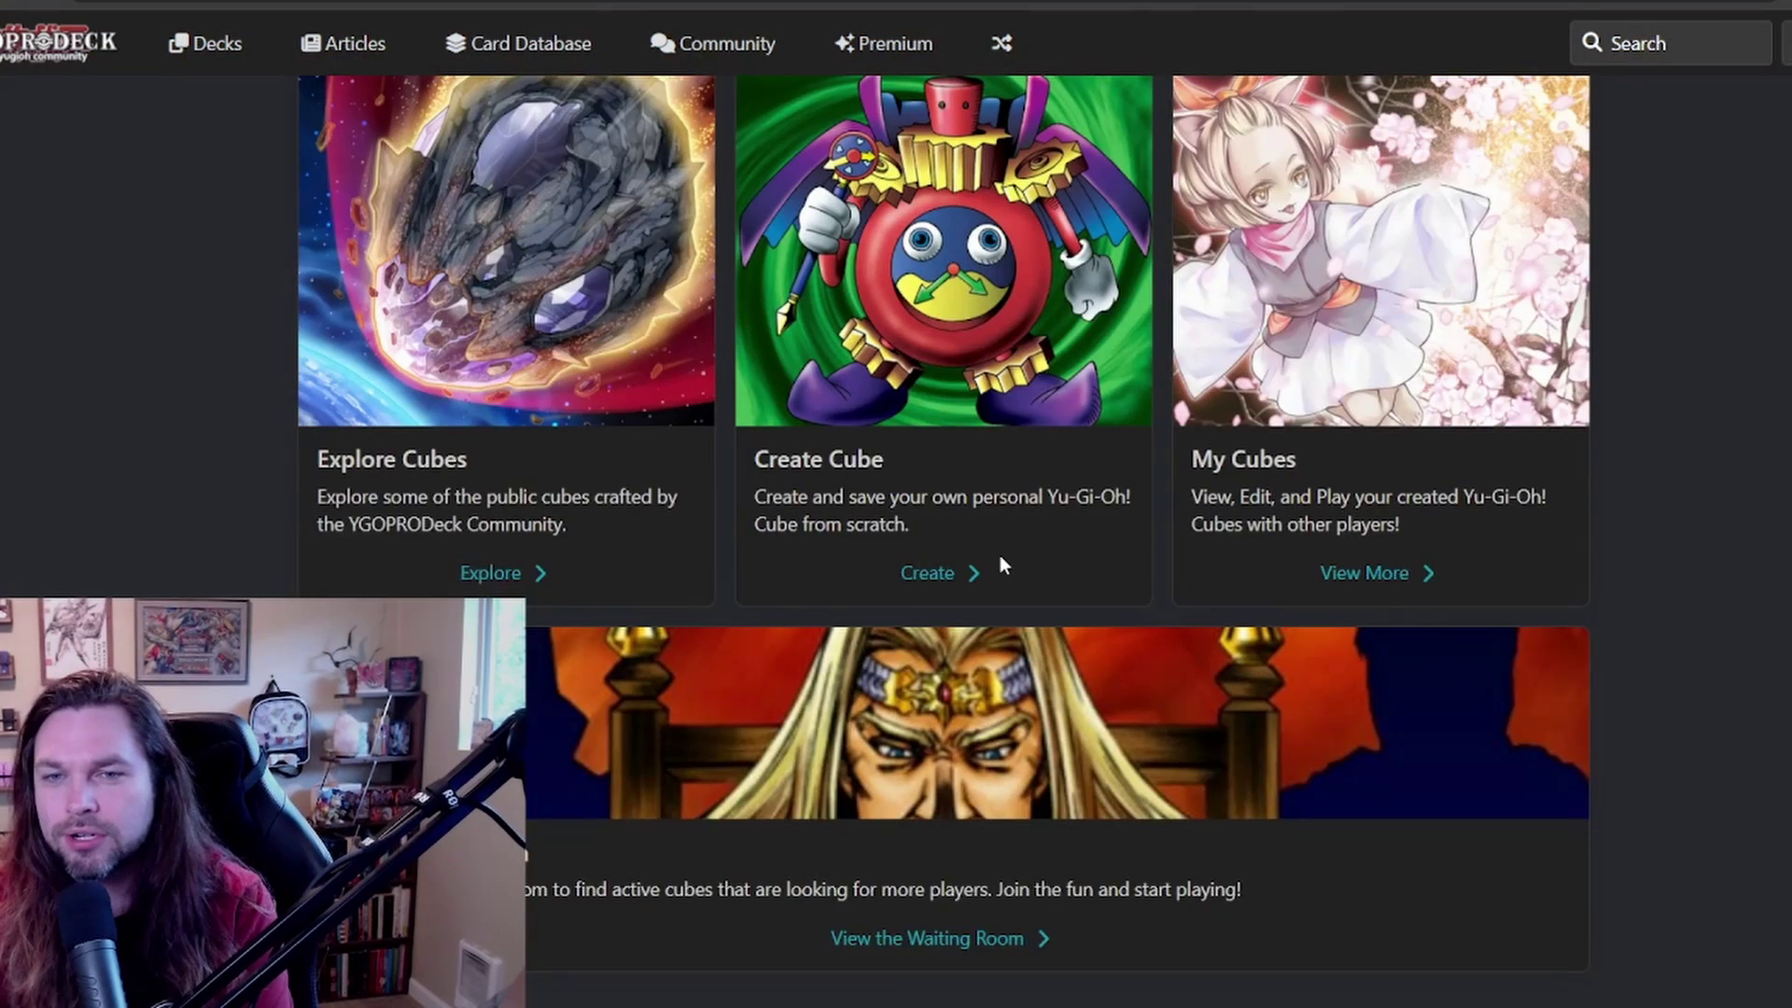
# - Open the Create Cube form from the Cubes overview and inspect its Cube Name and Cube Card Image fields
pyautogui.scroll(1, 971, 634)
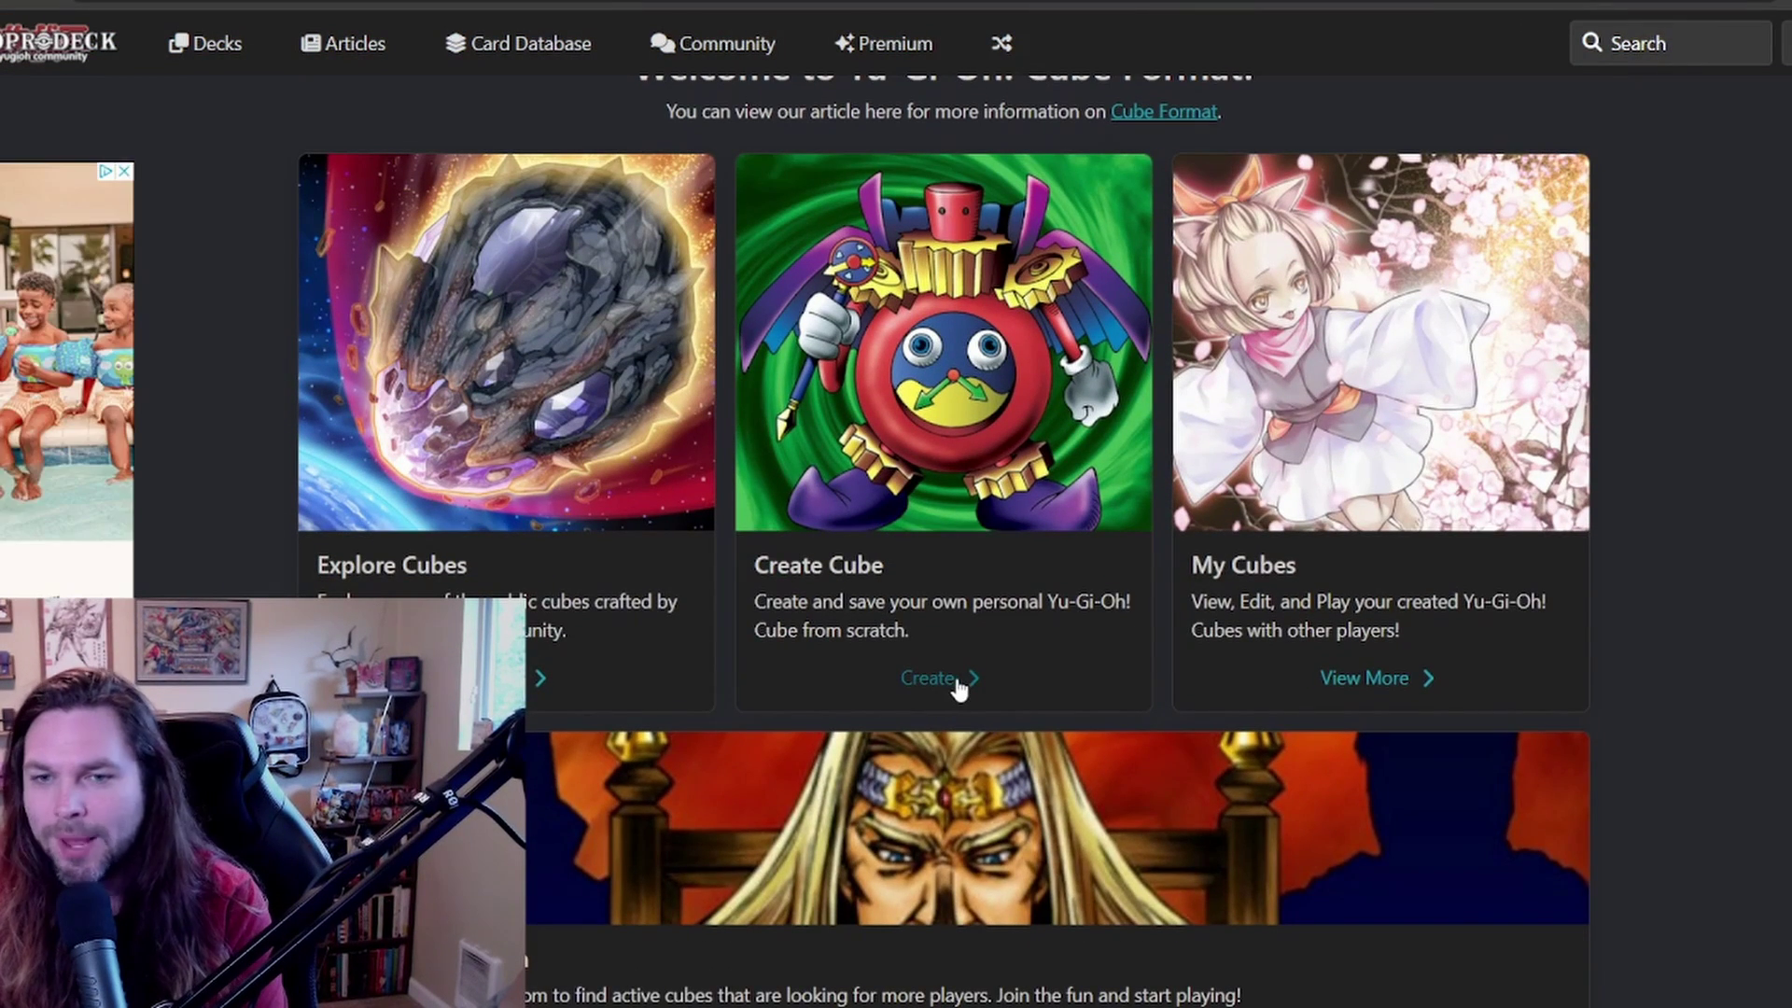
pyautogui.click(950, 681)
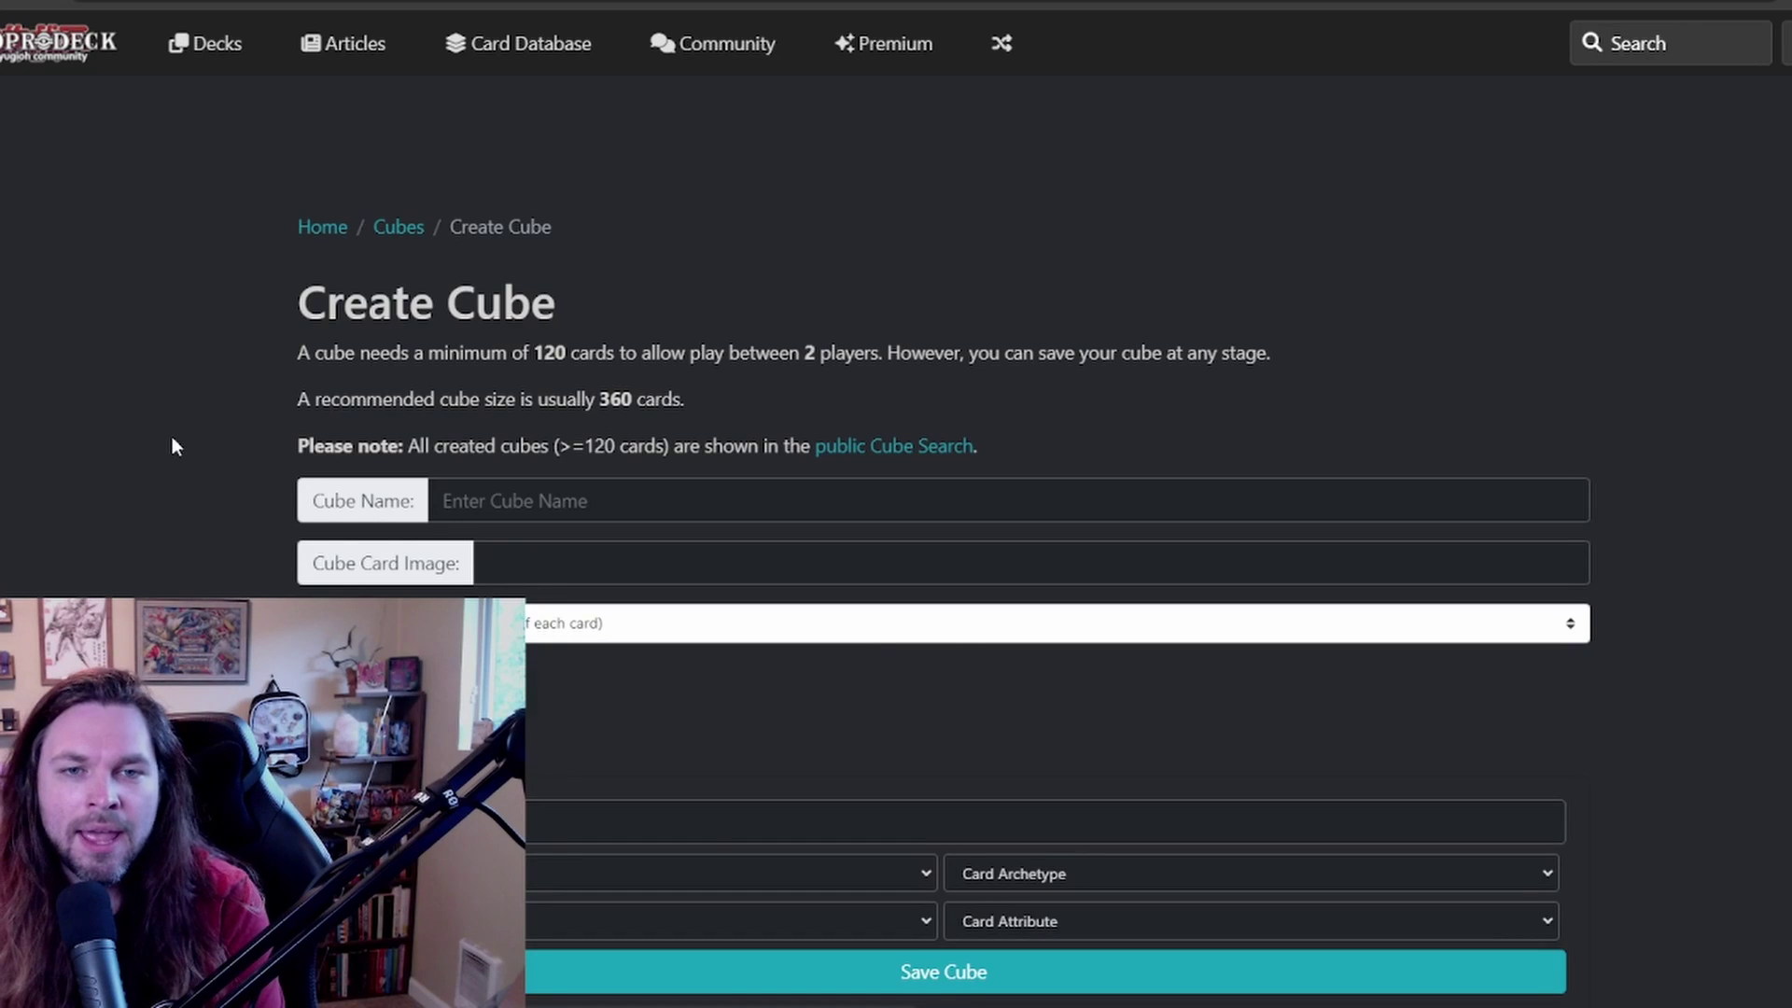
pyautogui.scroll(-3, 171, 446)
pyautogui.click(645, 182)
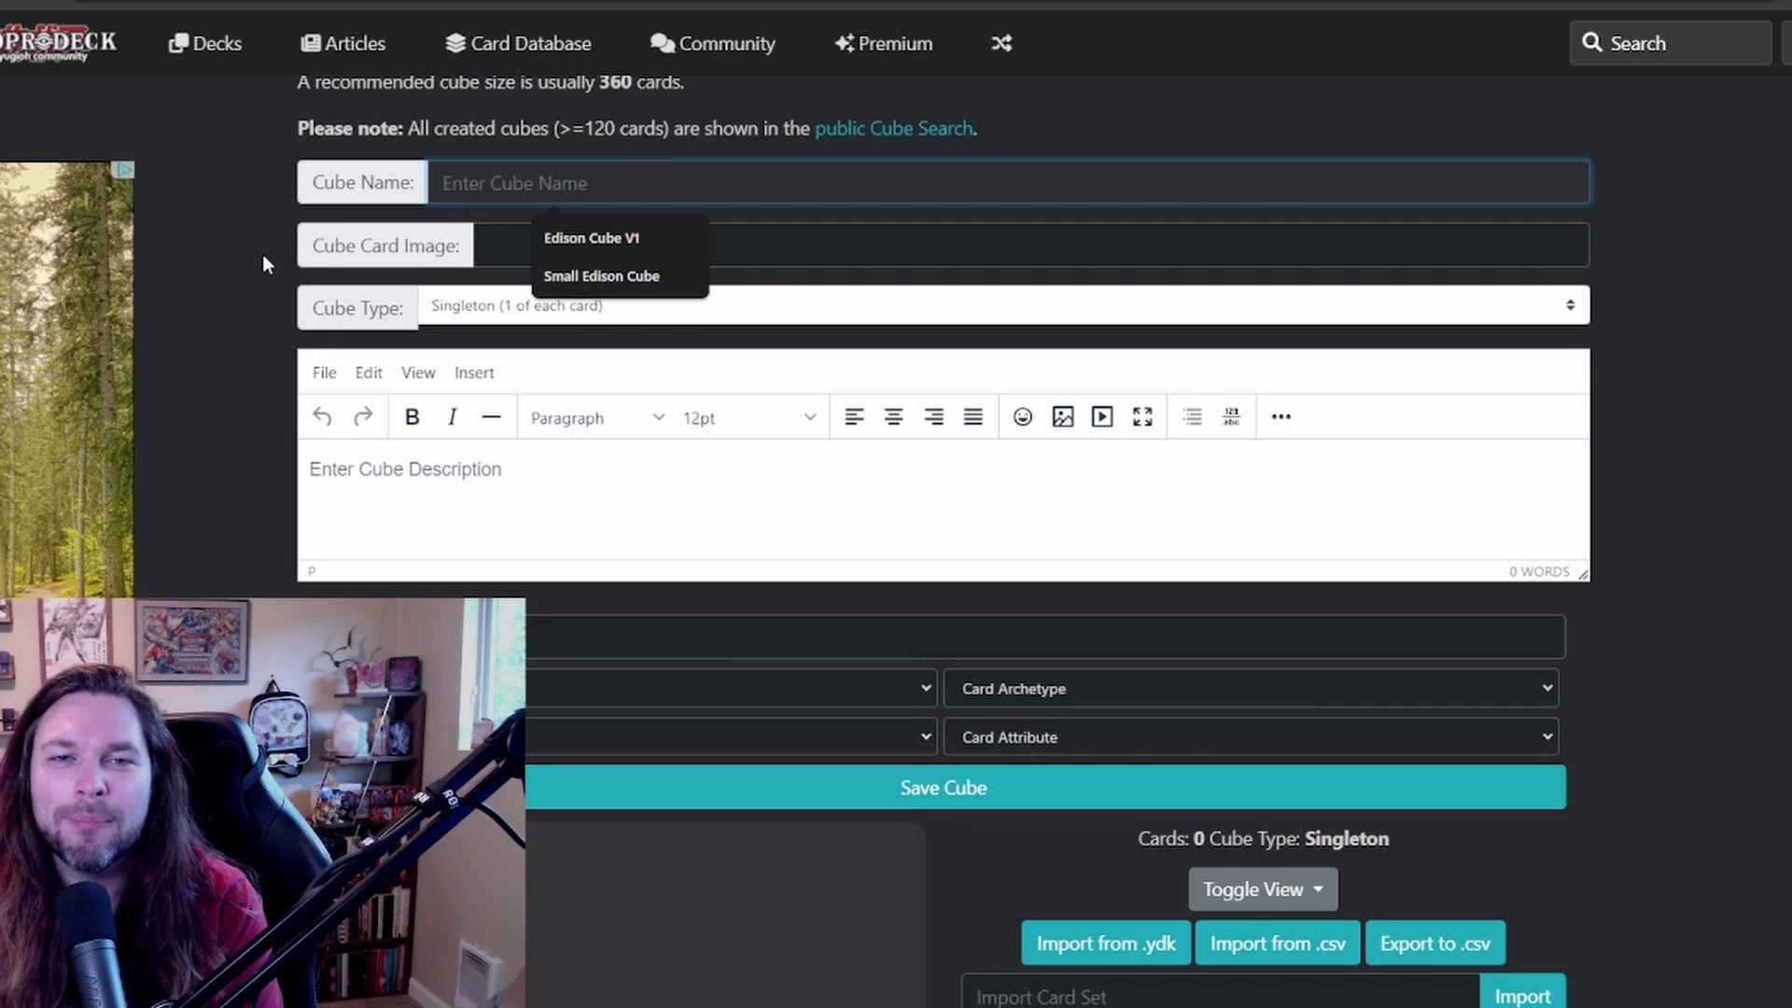
pyautogui.click(488, 240)
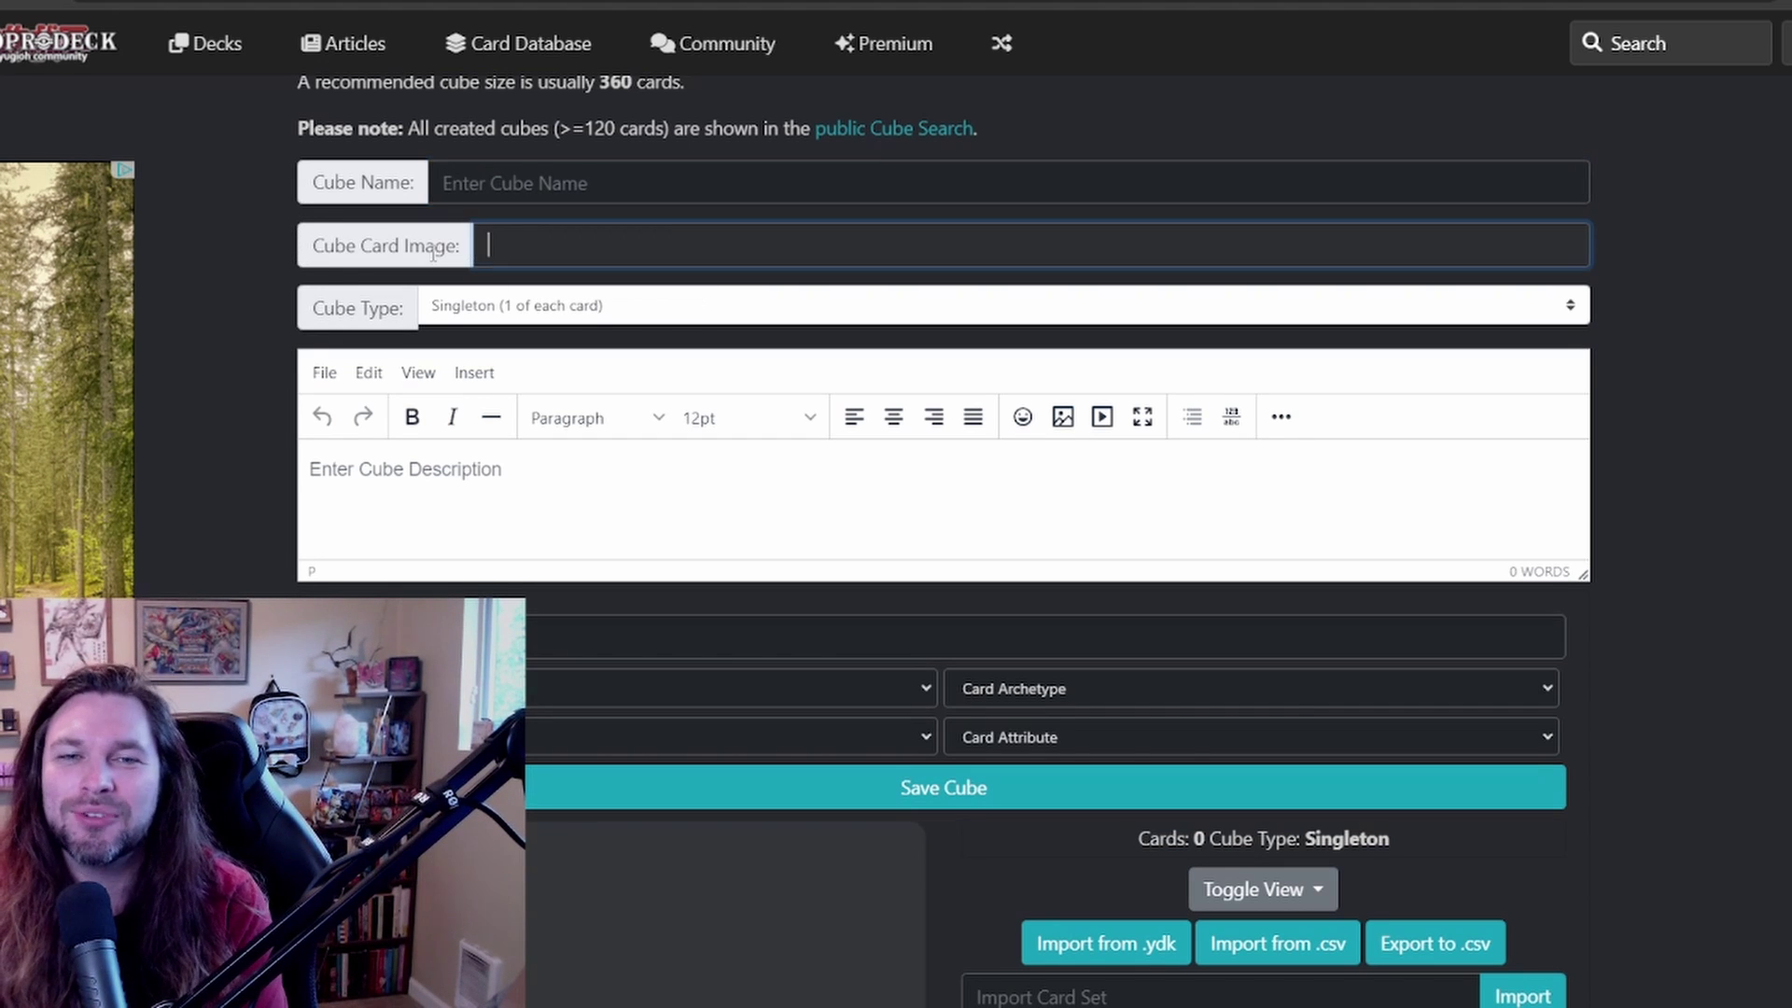
# - Set the Cube Card Image to the Junk Synchron card
pyautogui.click(431, 253)
pyautogui.click(558, 232)
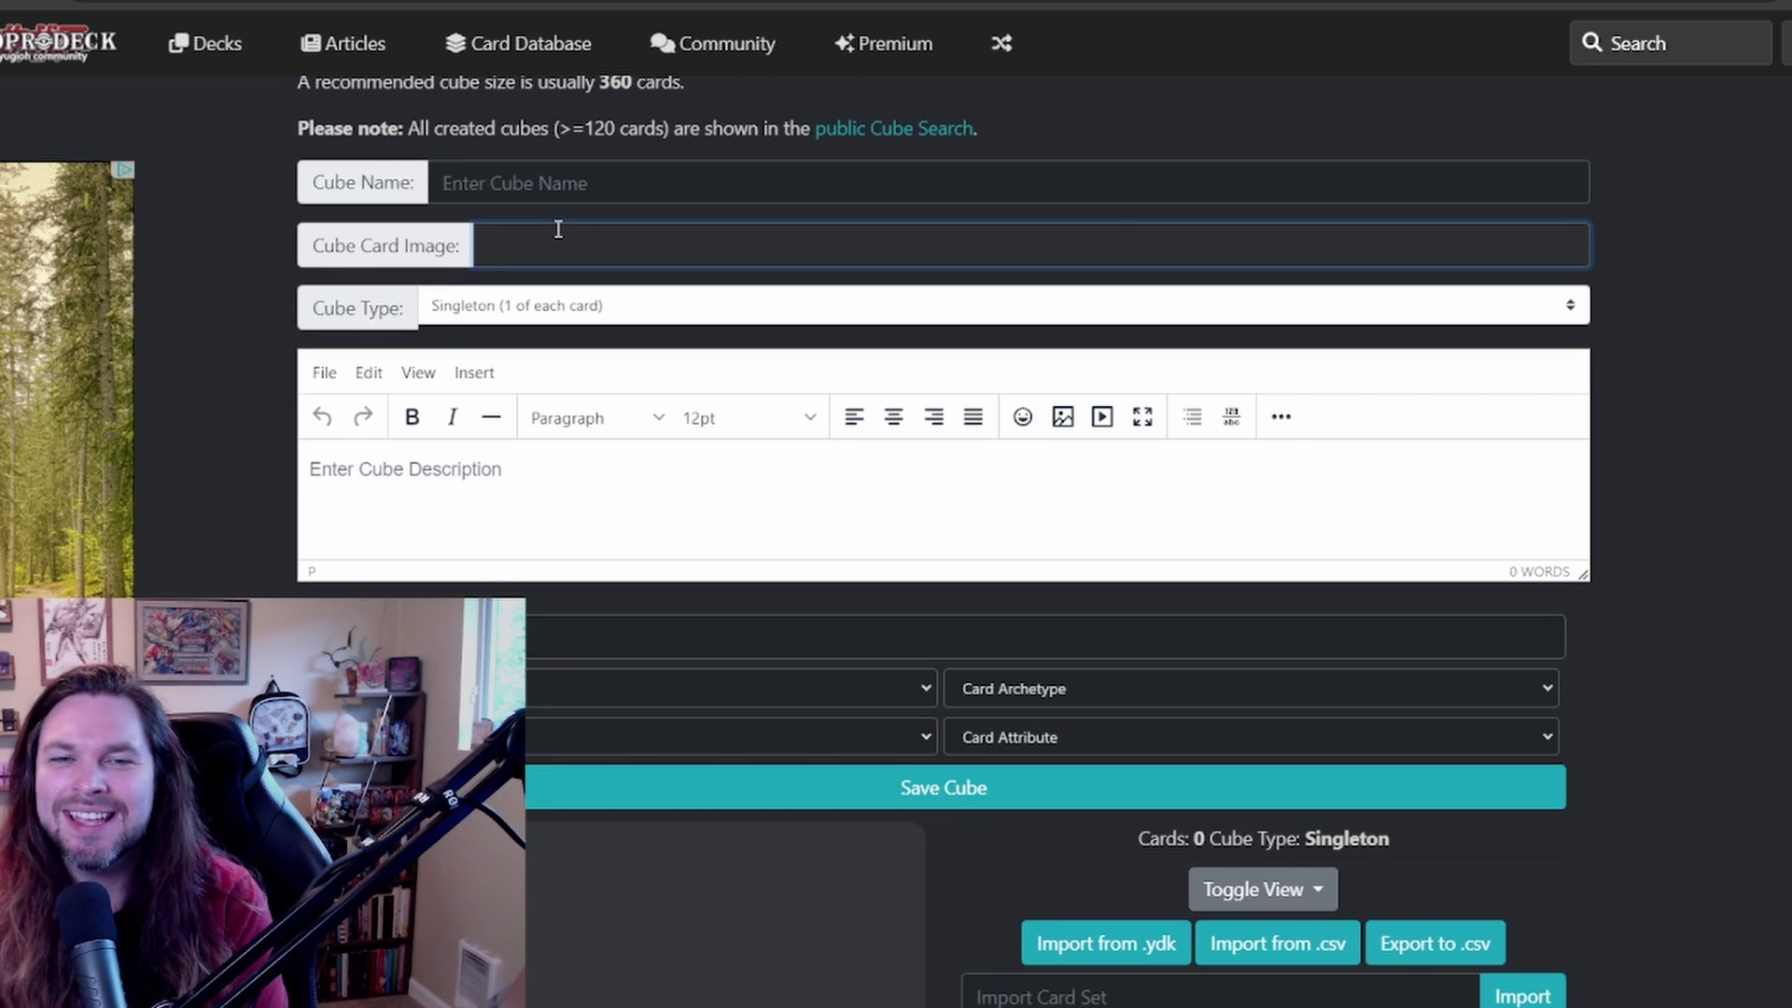
pyautogui.write('Ju')
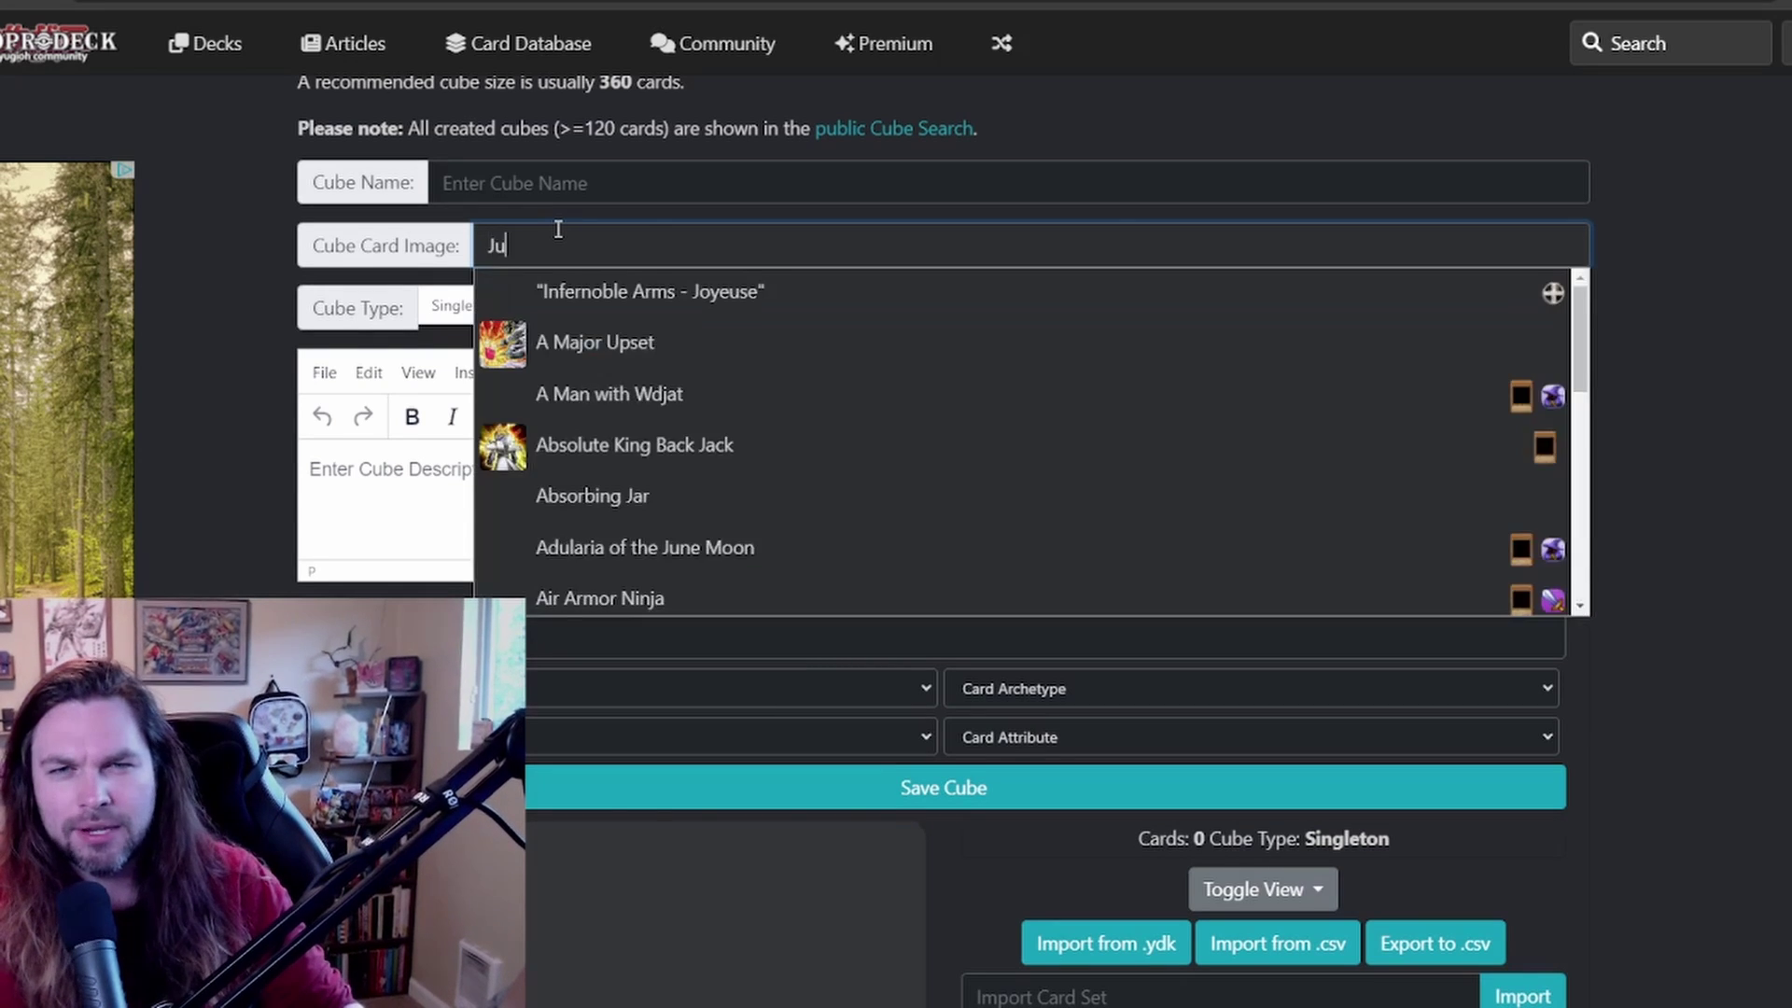
pyautogui.write('nk synchr')
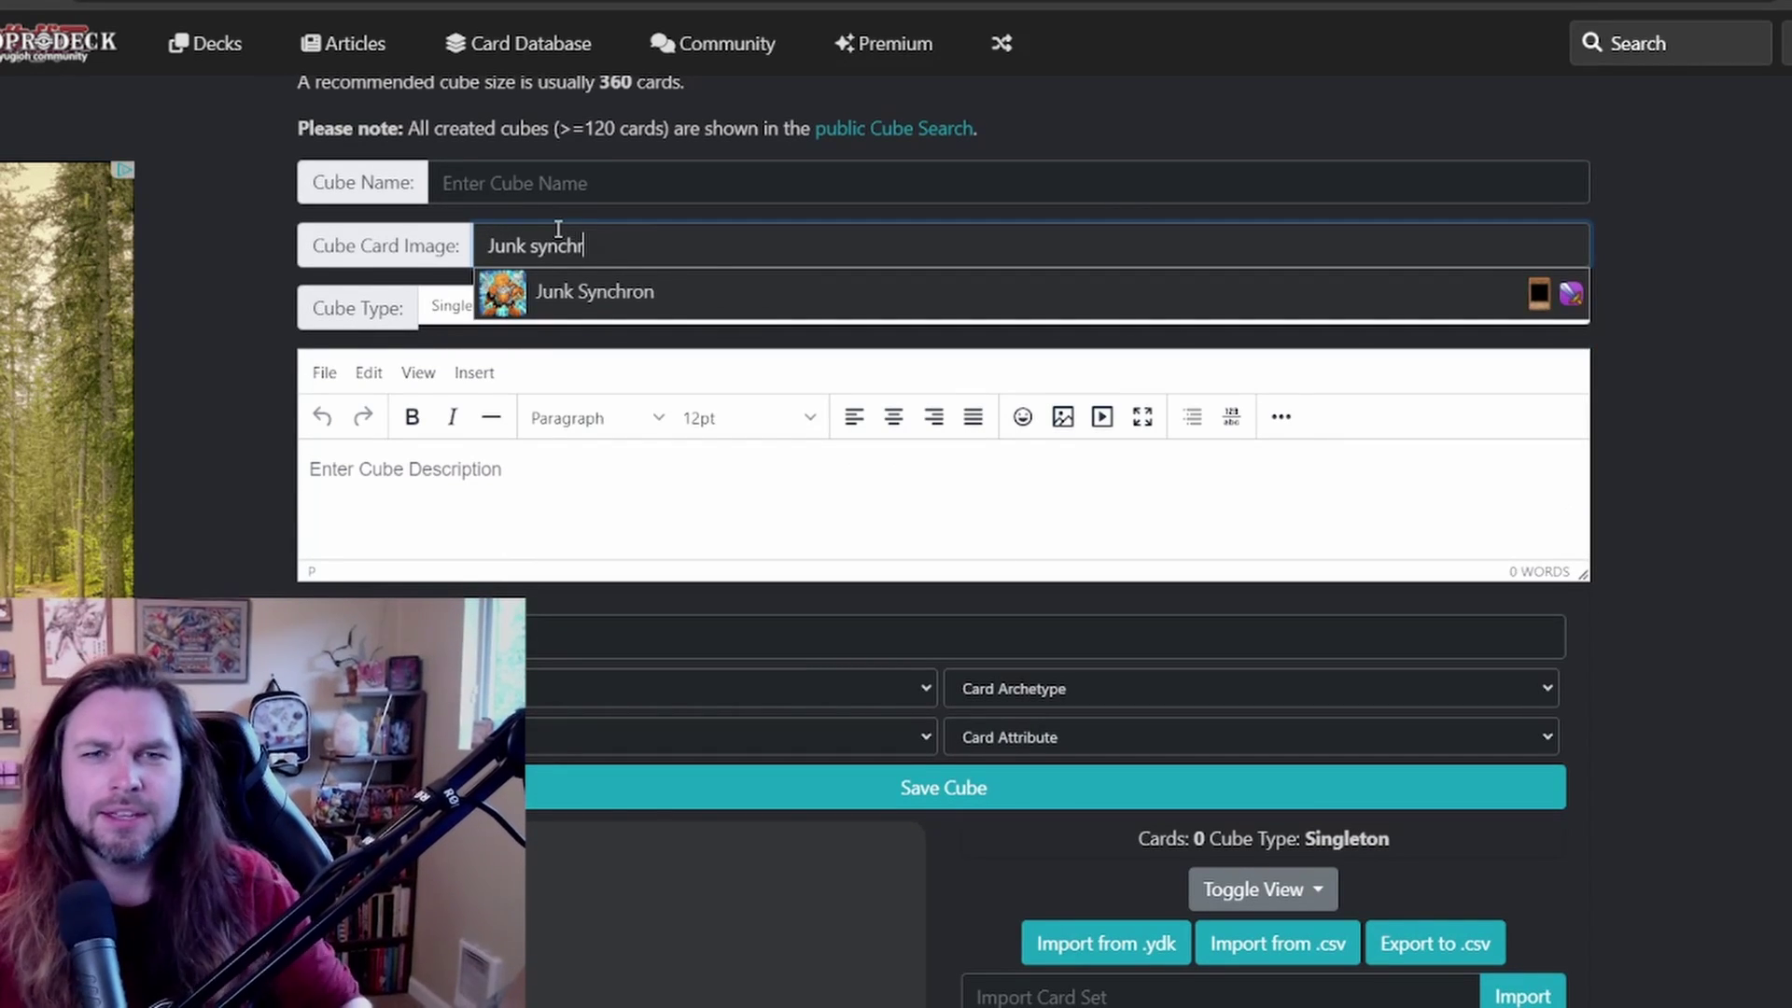
pyautogui.click(512, 303)
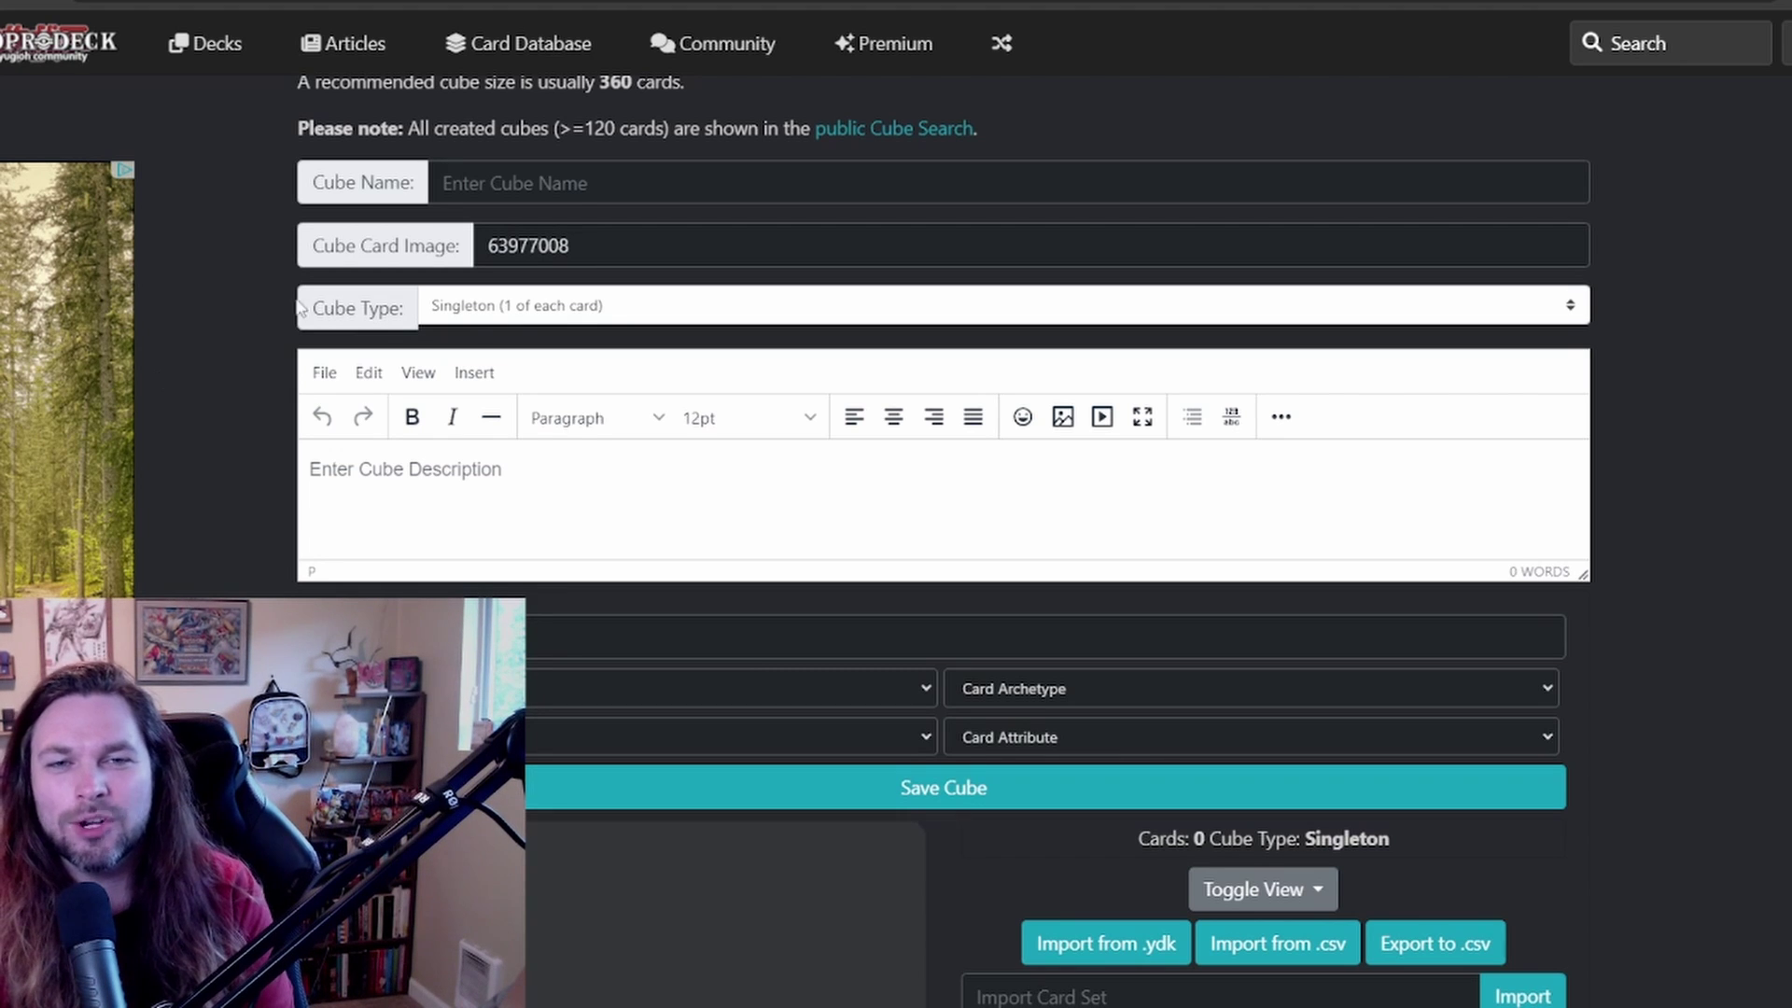
# - Inspect the cube type choices, the cube description editor and the field for adding cards
pyautogui.click(429, 315)
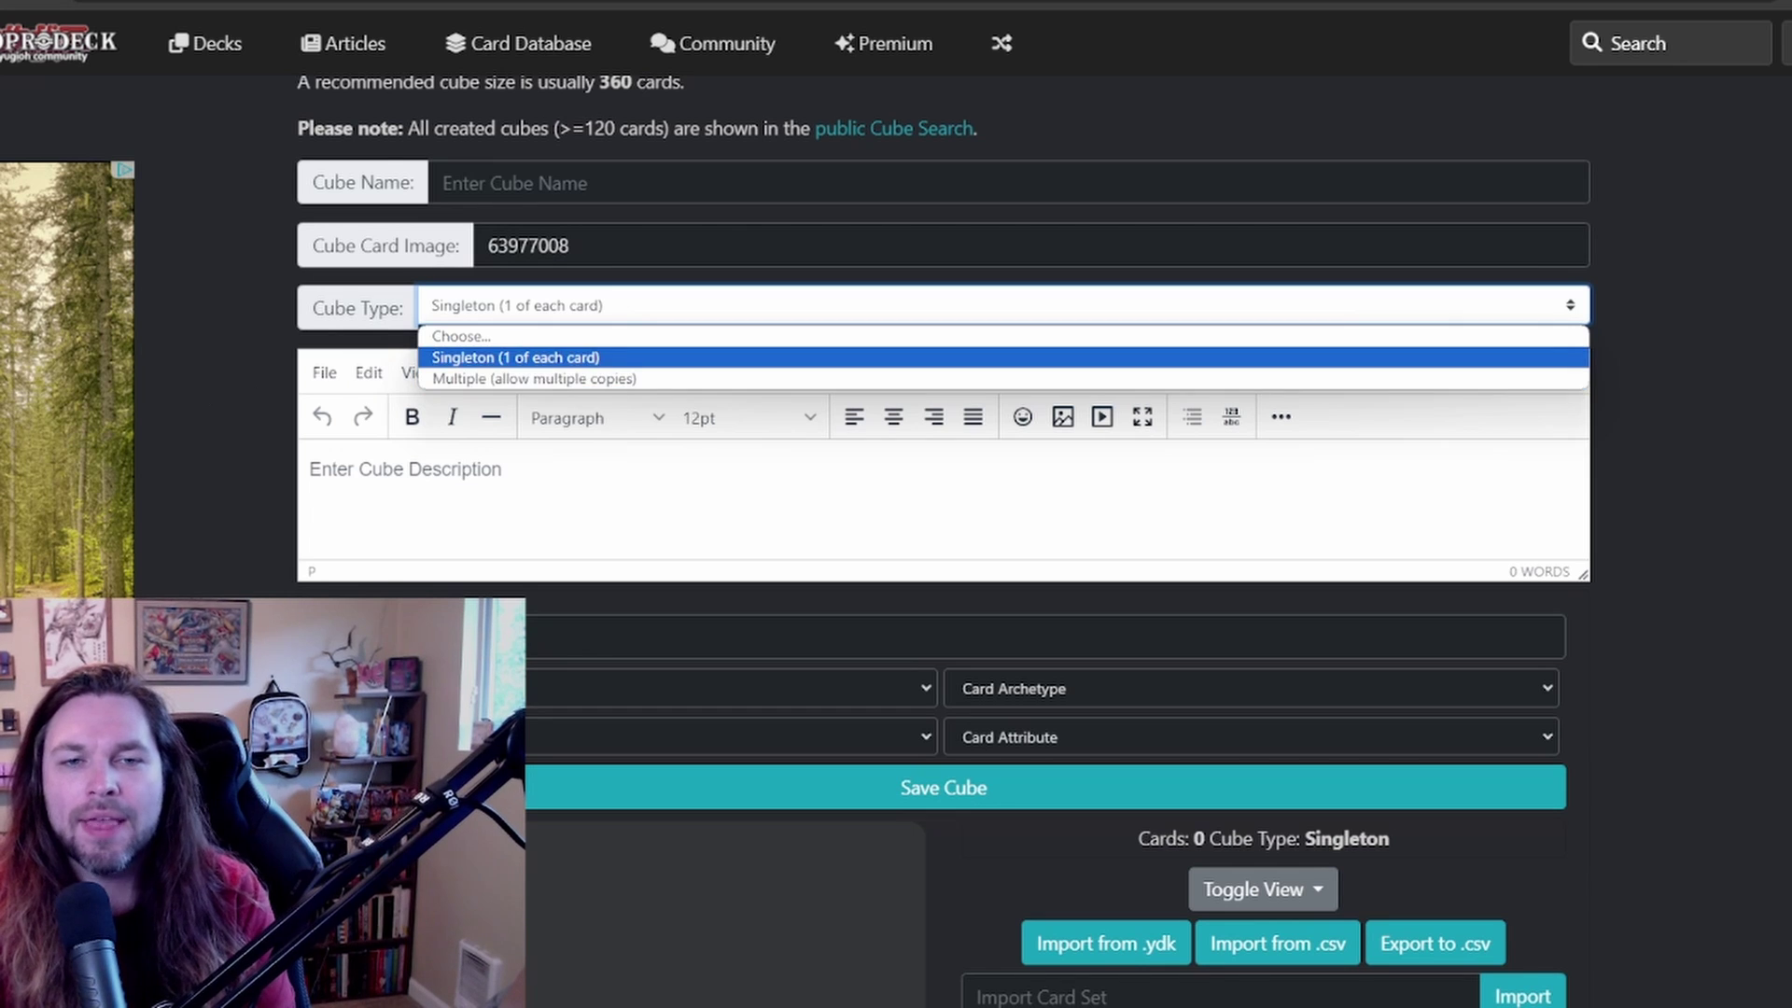
pyautogui.click(404, 534)
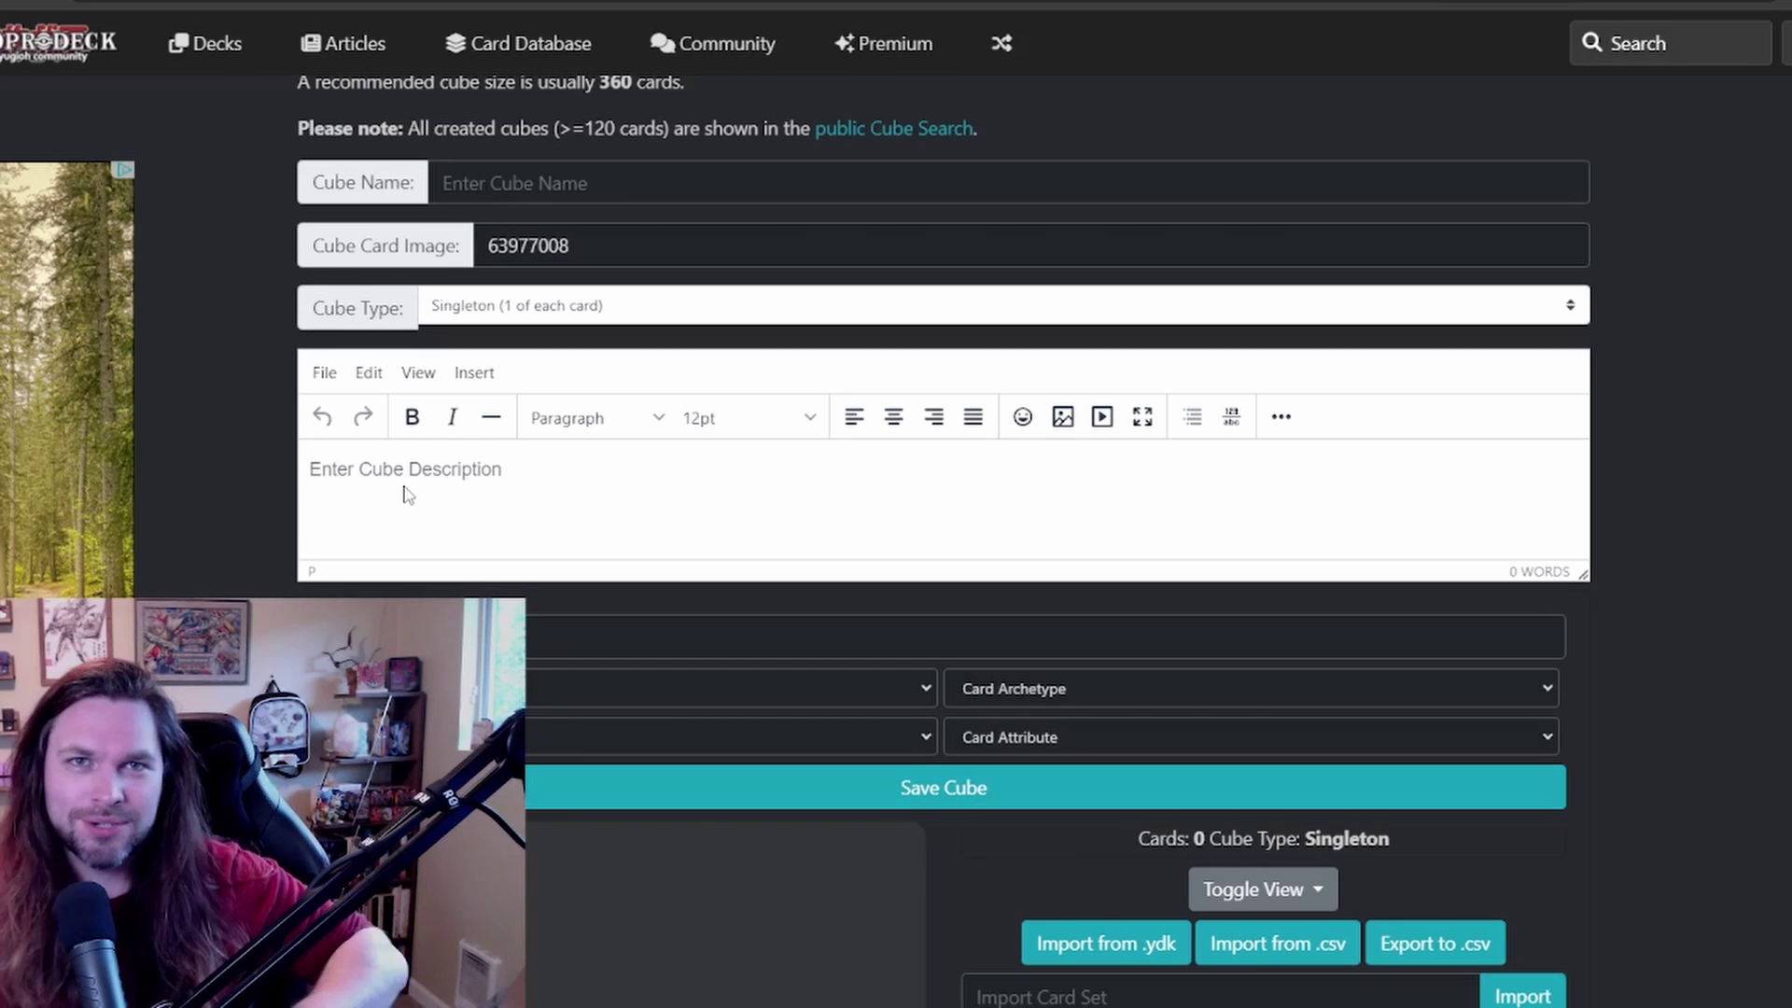
pyautogui.scroll(-2, 944, 541)
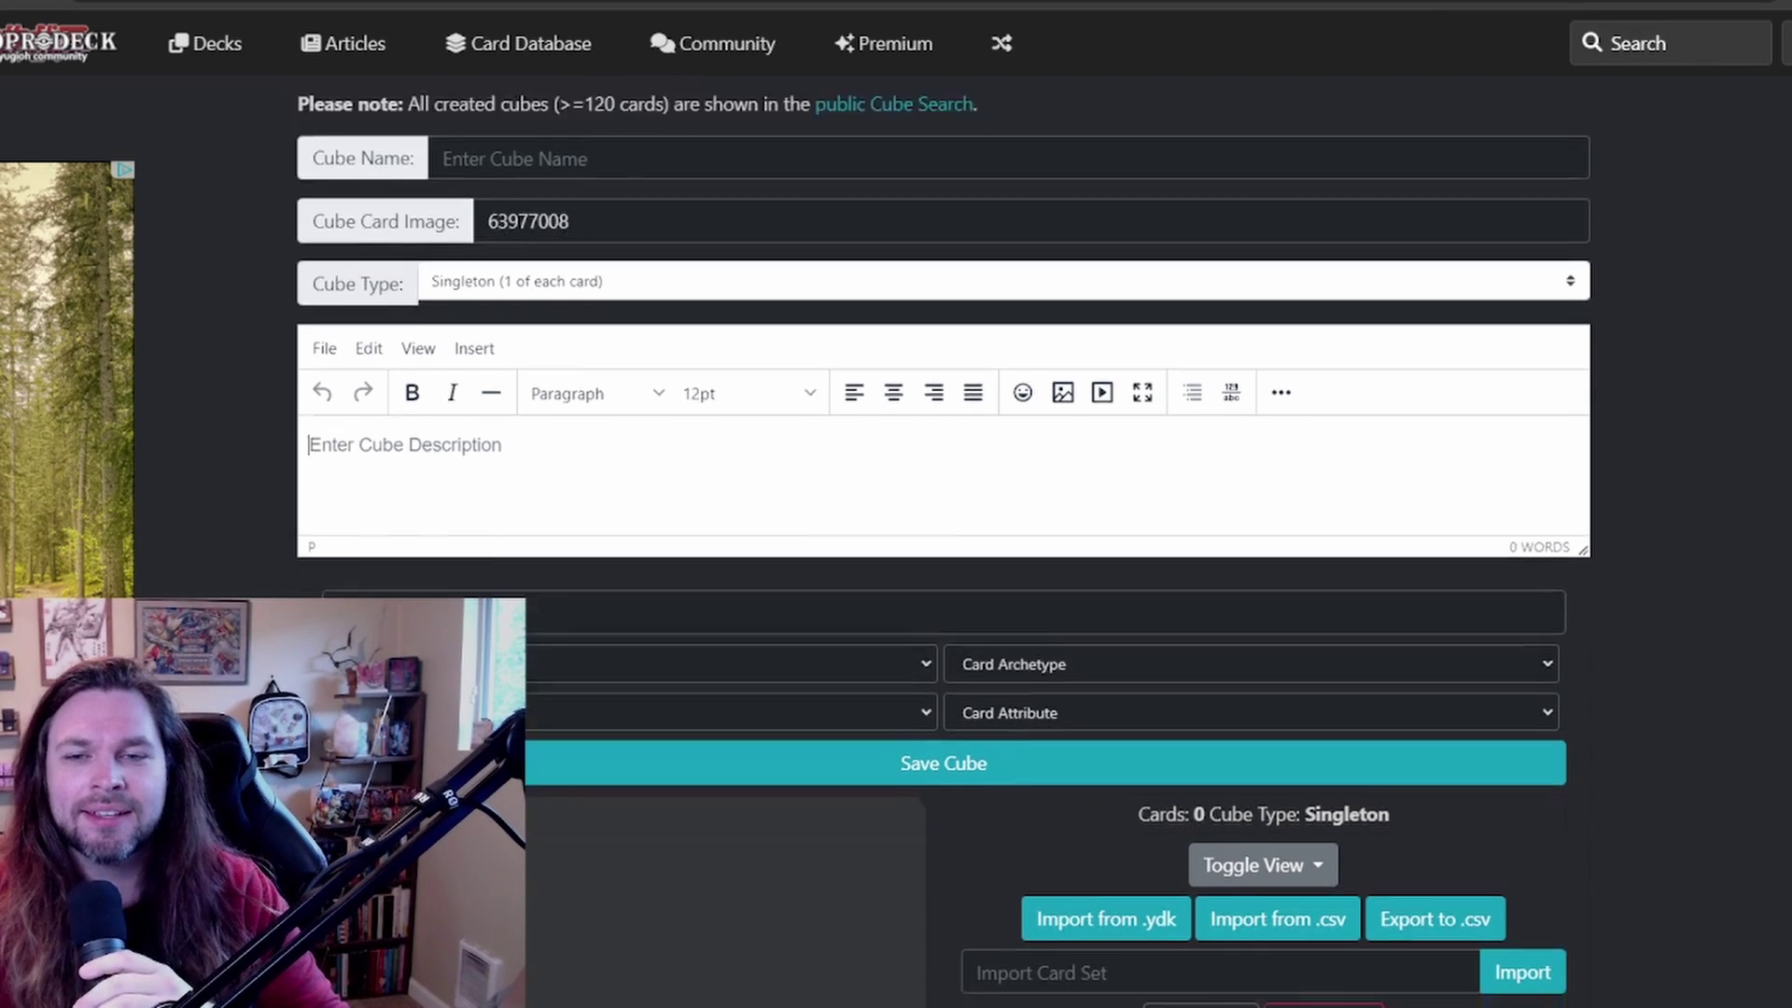
pyautogui.click(485, 415)
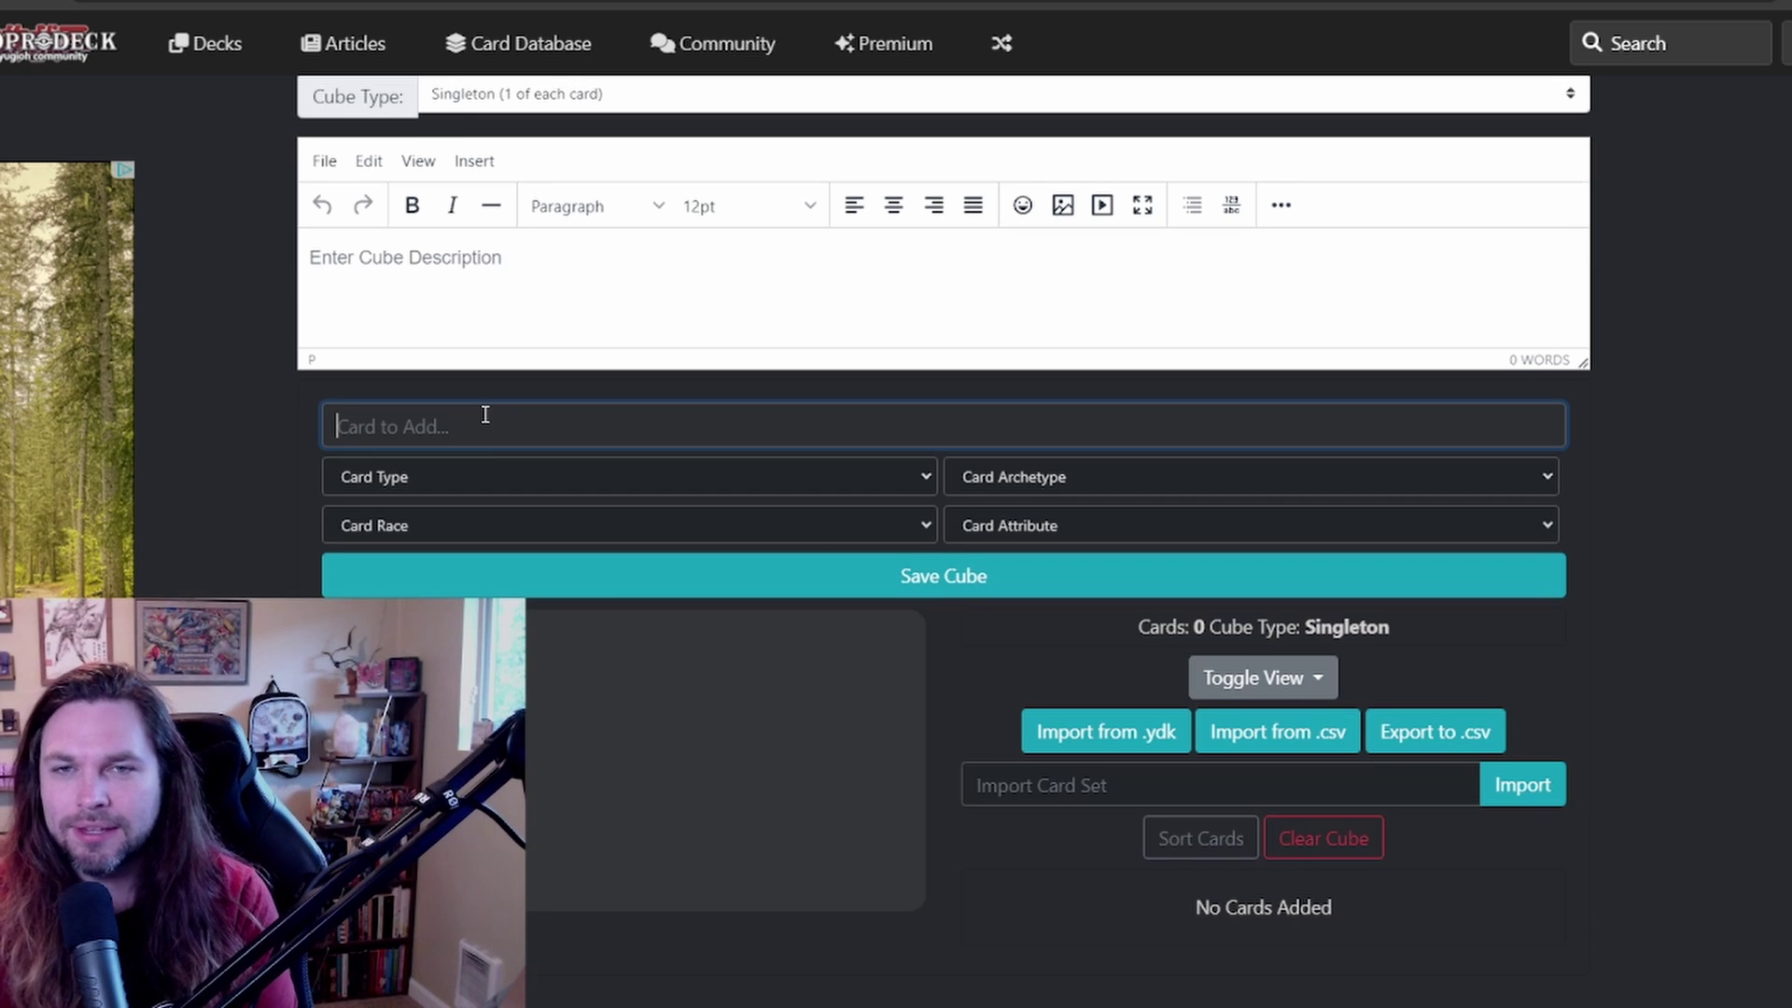
# - Set the cube type to Multiple (allow multiple copies)
pyautogui.scroll(5, 819, 535)
pyautogui.click(737, 642)
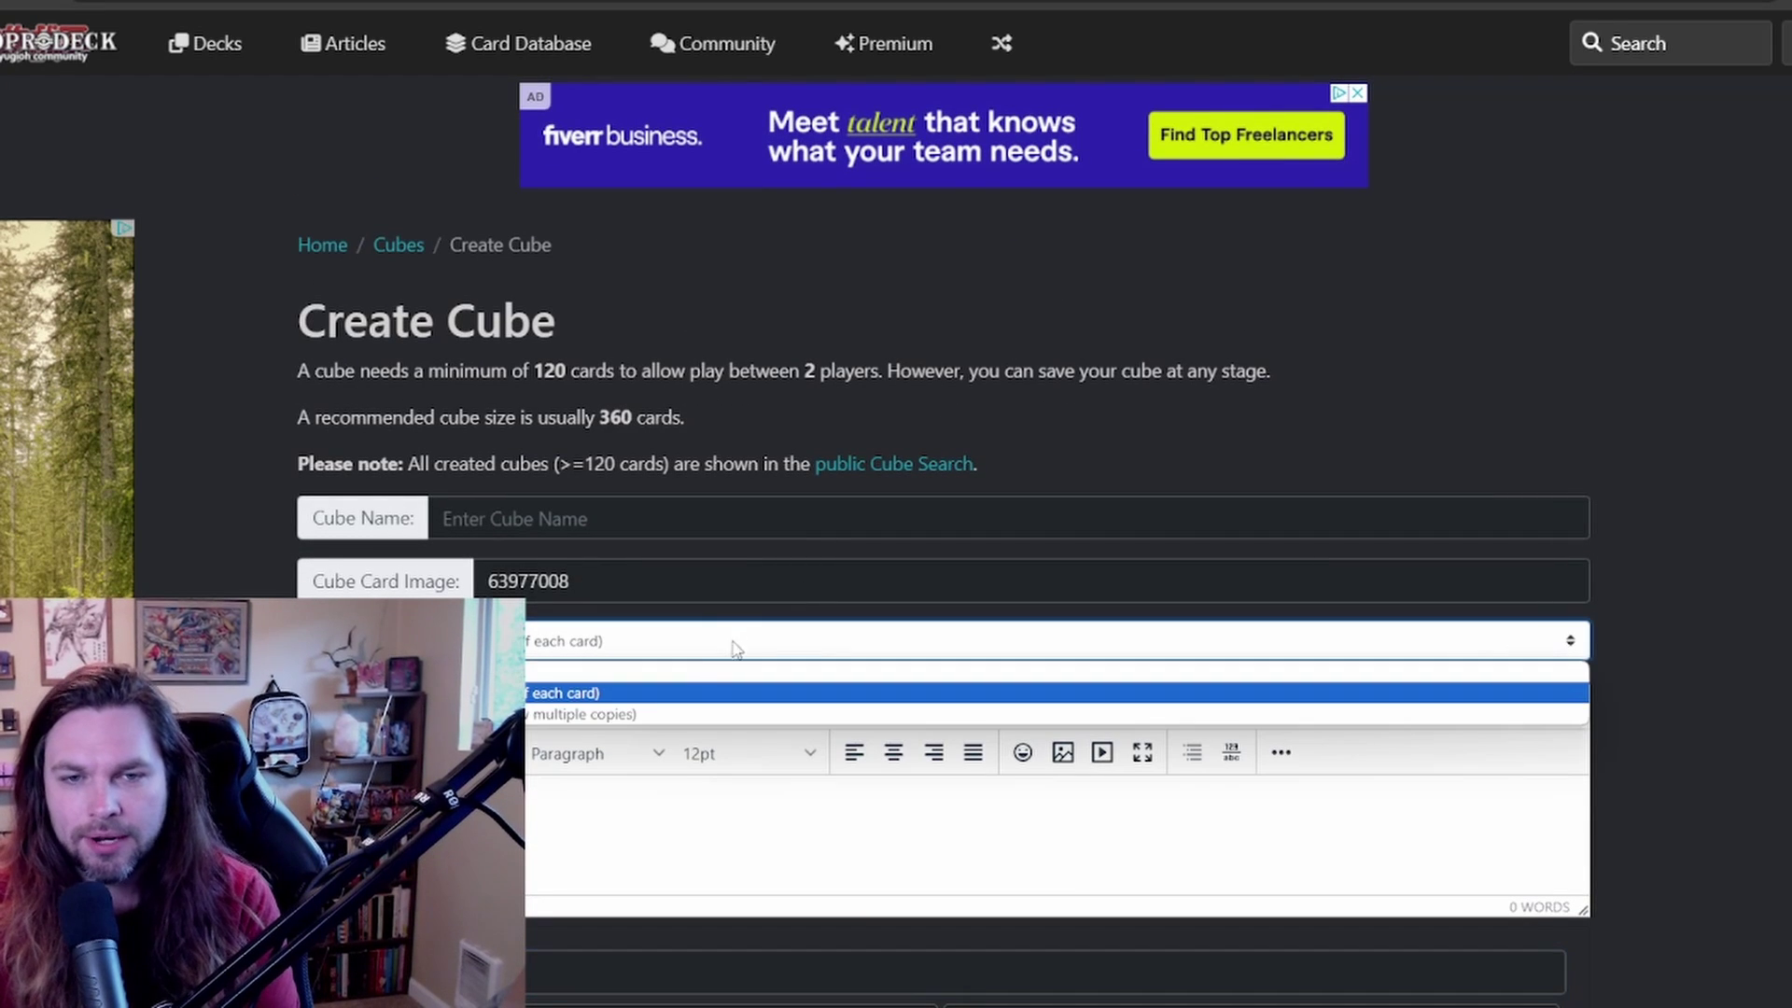
pyautogui.click(642, 711)
# - Search the cards to add for "junk synchron"
pyautogui.scroll(-5, 580, 598)
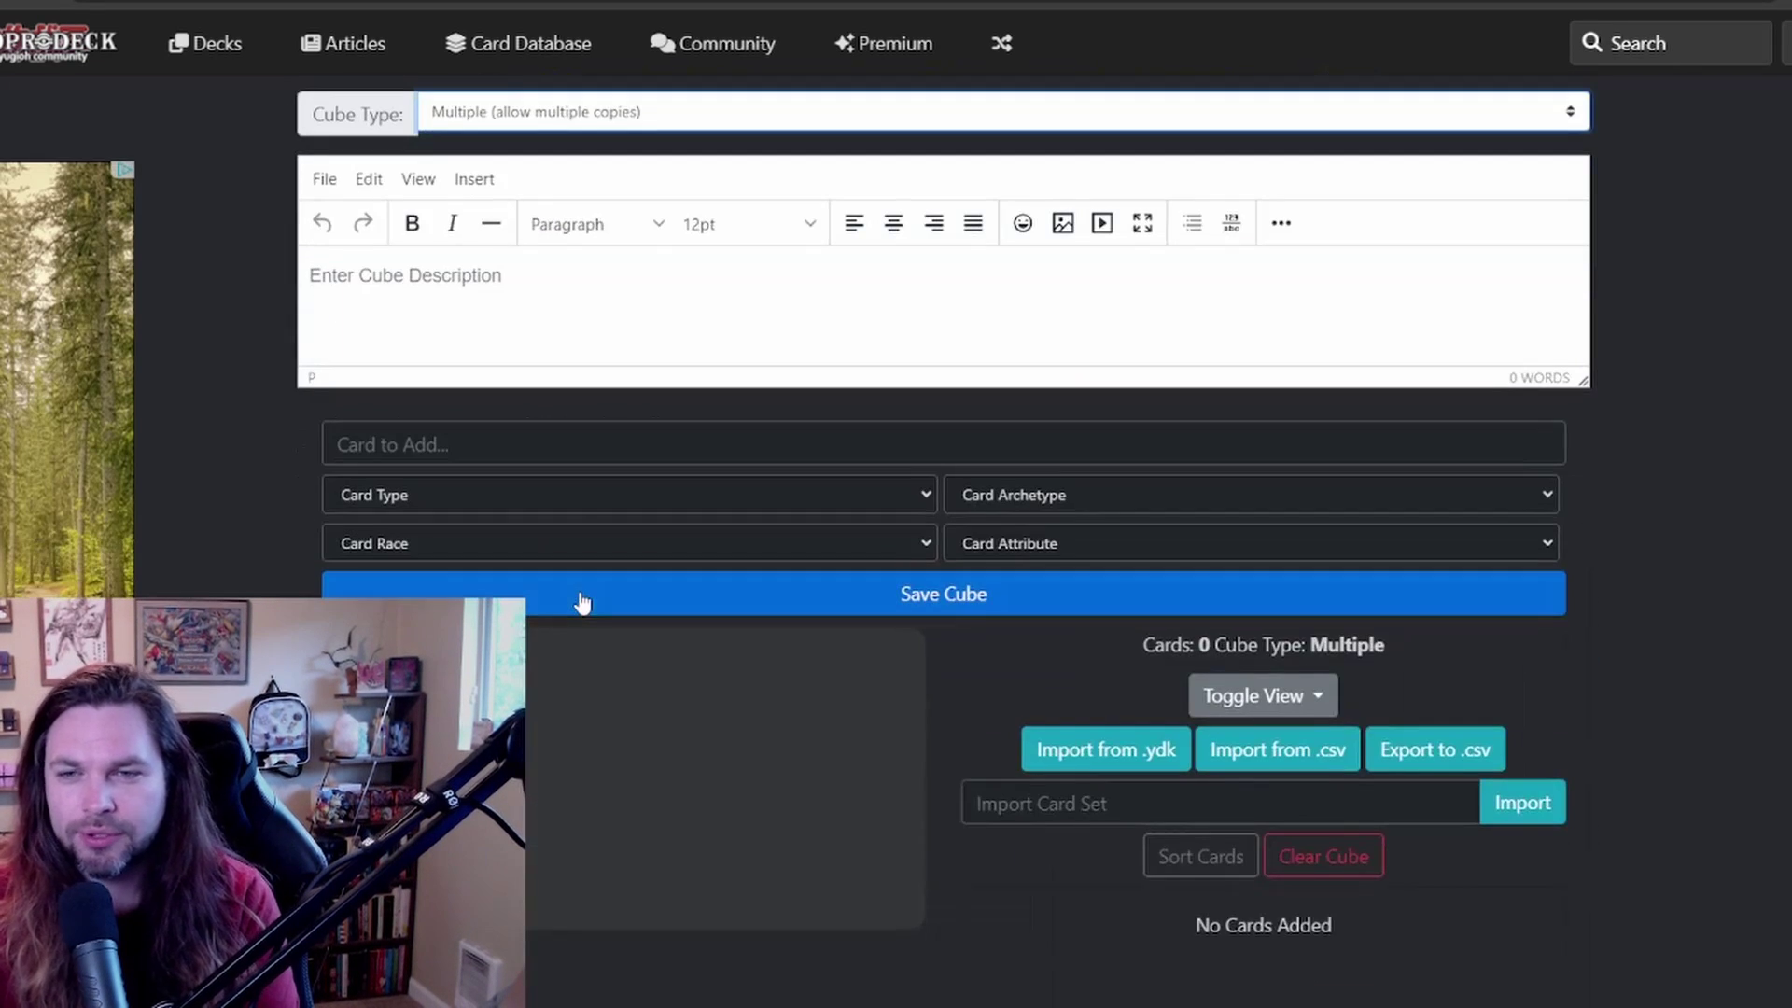
pyautogui.click(574, 453)
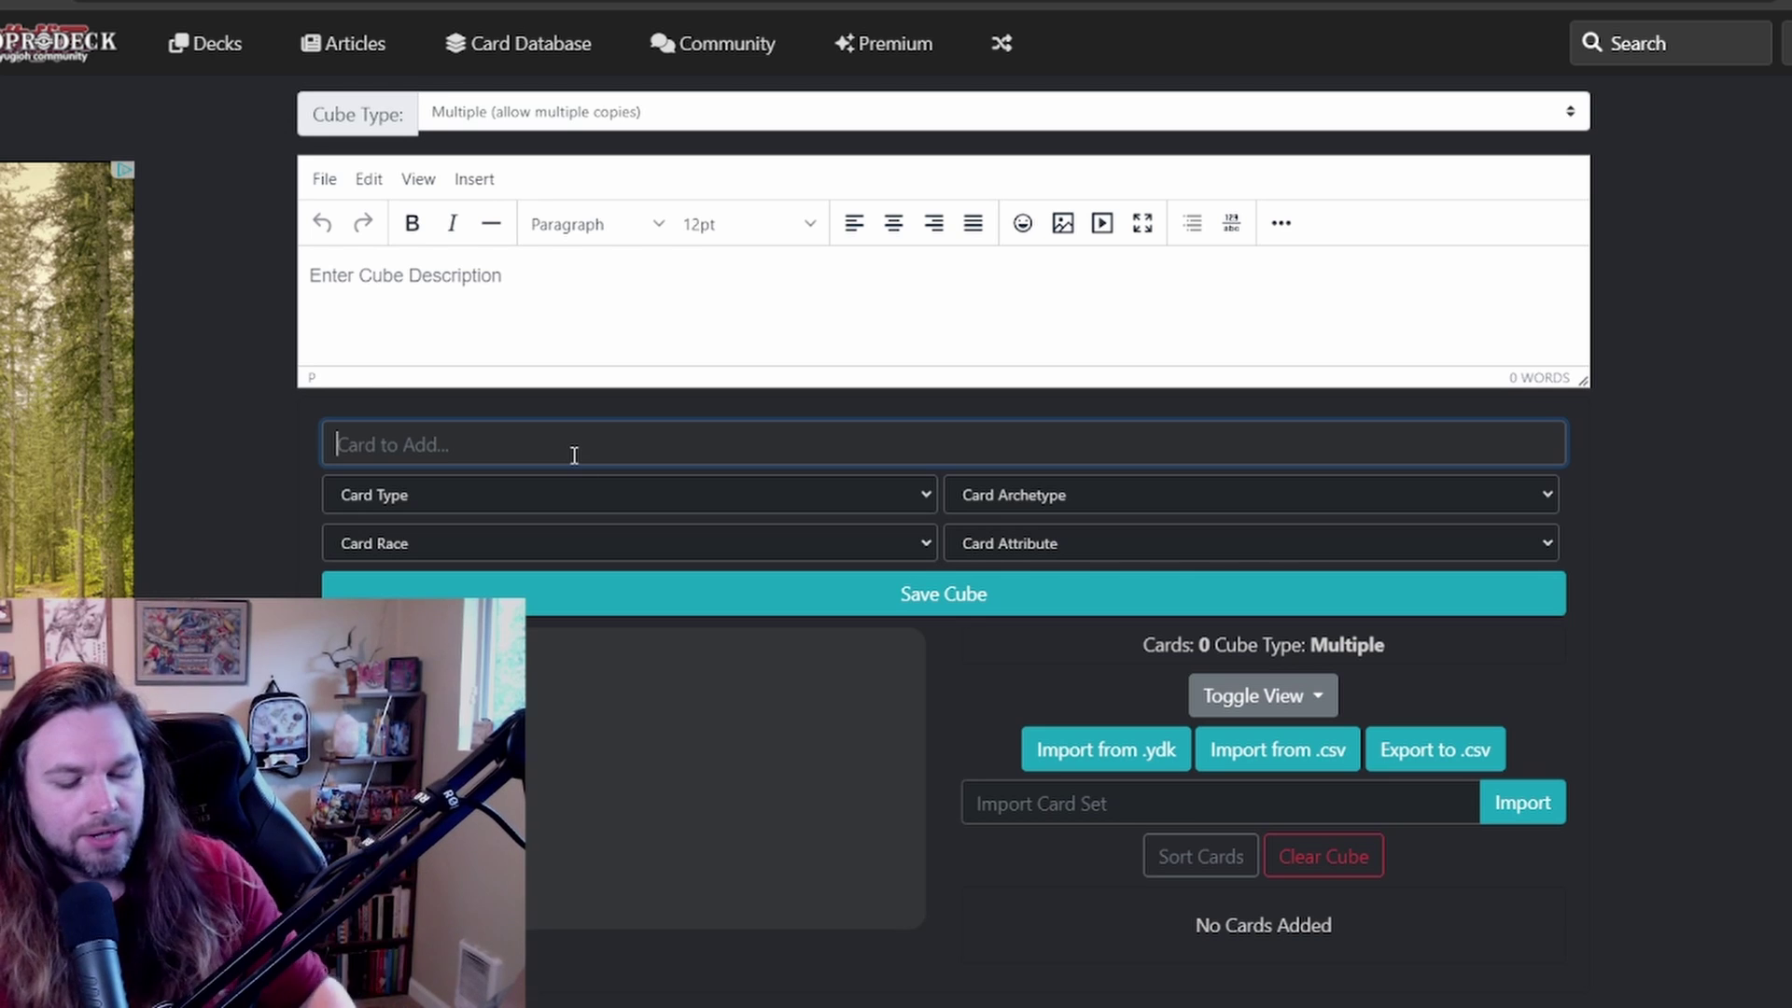
pyautogui.write('junk')
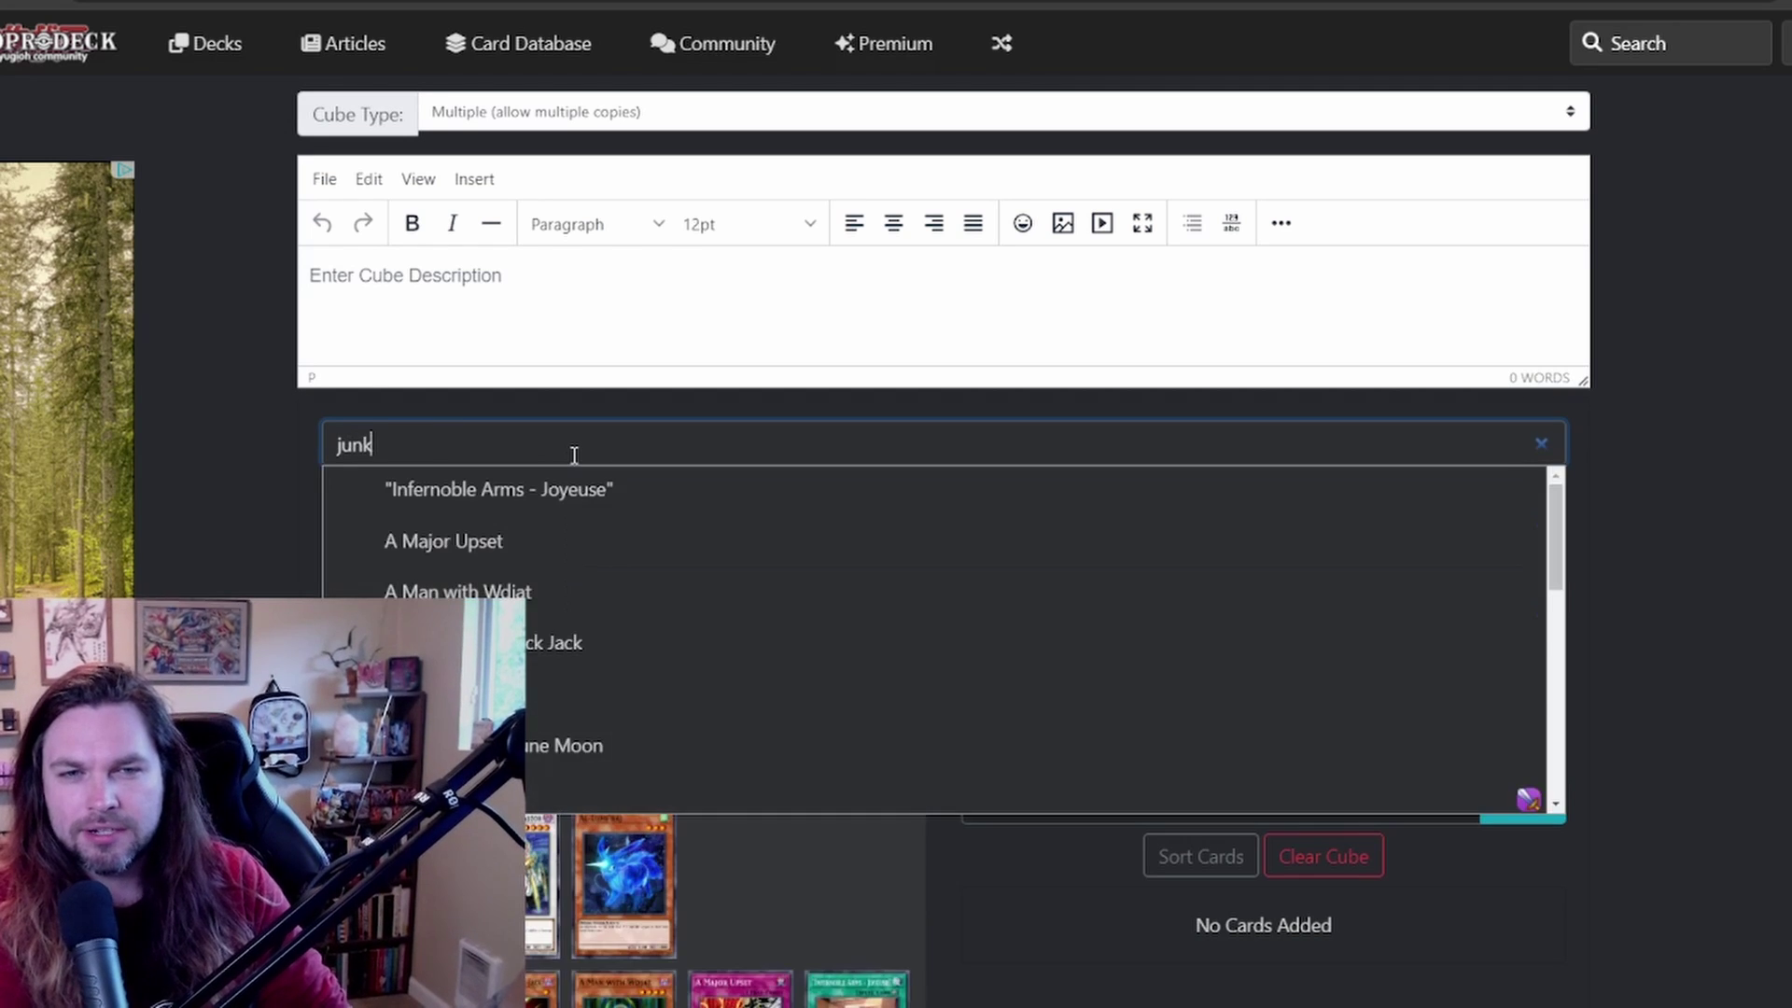
pyautogui.write(' synchron')
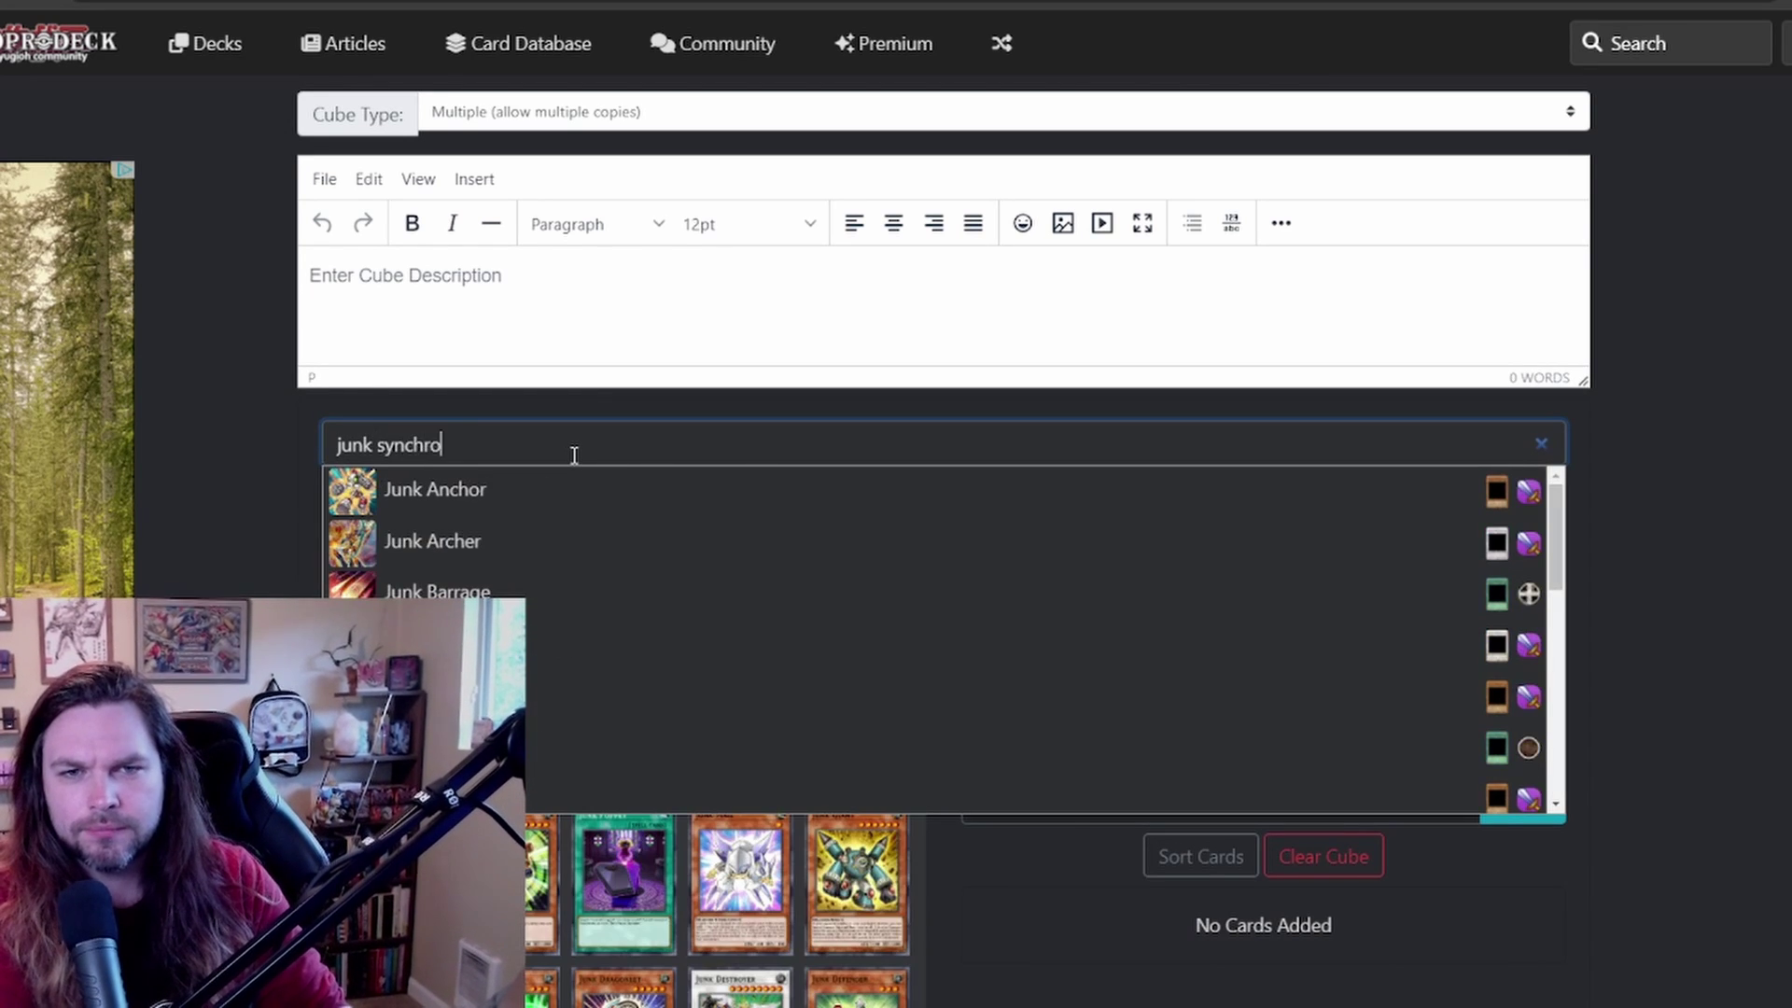
pyautogui.press('Return')
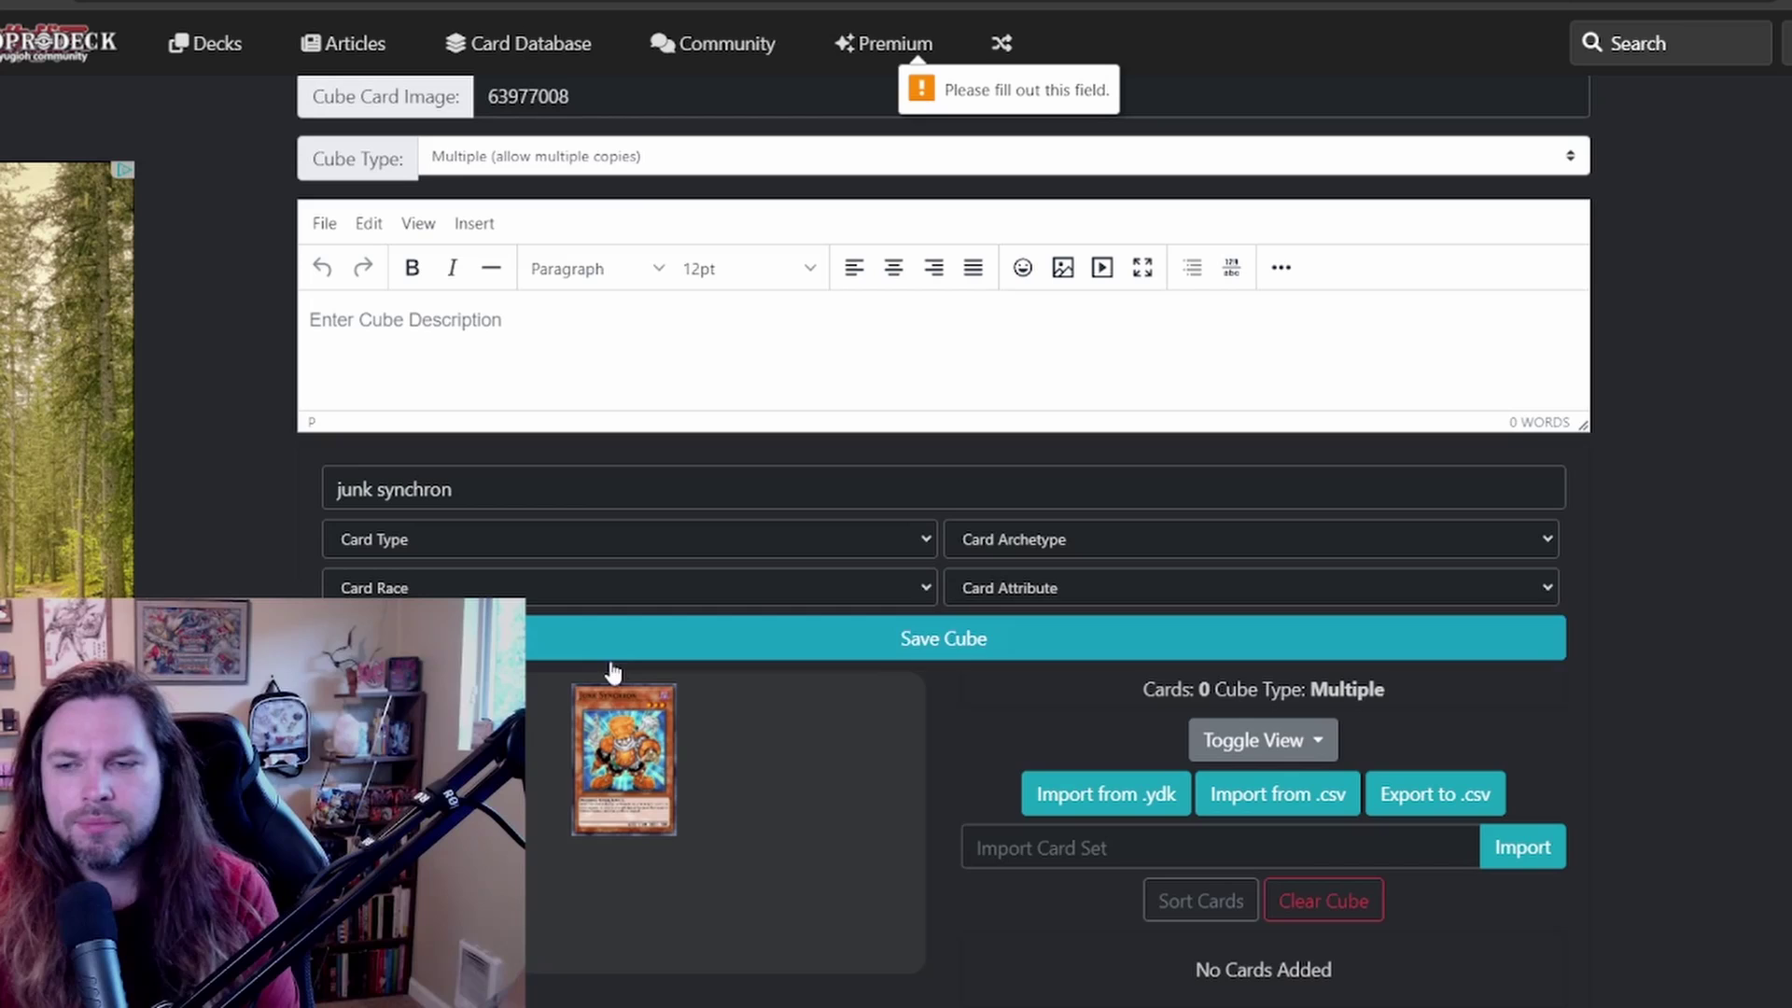
# - Add three copies of Junk Synchron to the cube
pyautogui.click(653, 739)
pyautogui.scroll(-3, 657, 720)
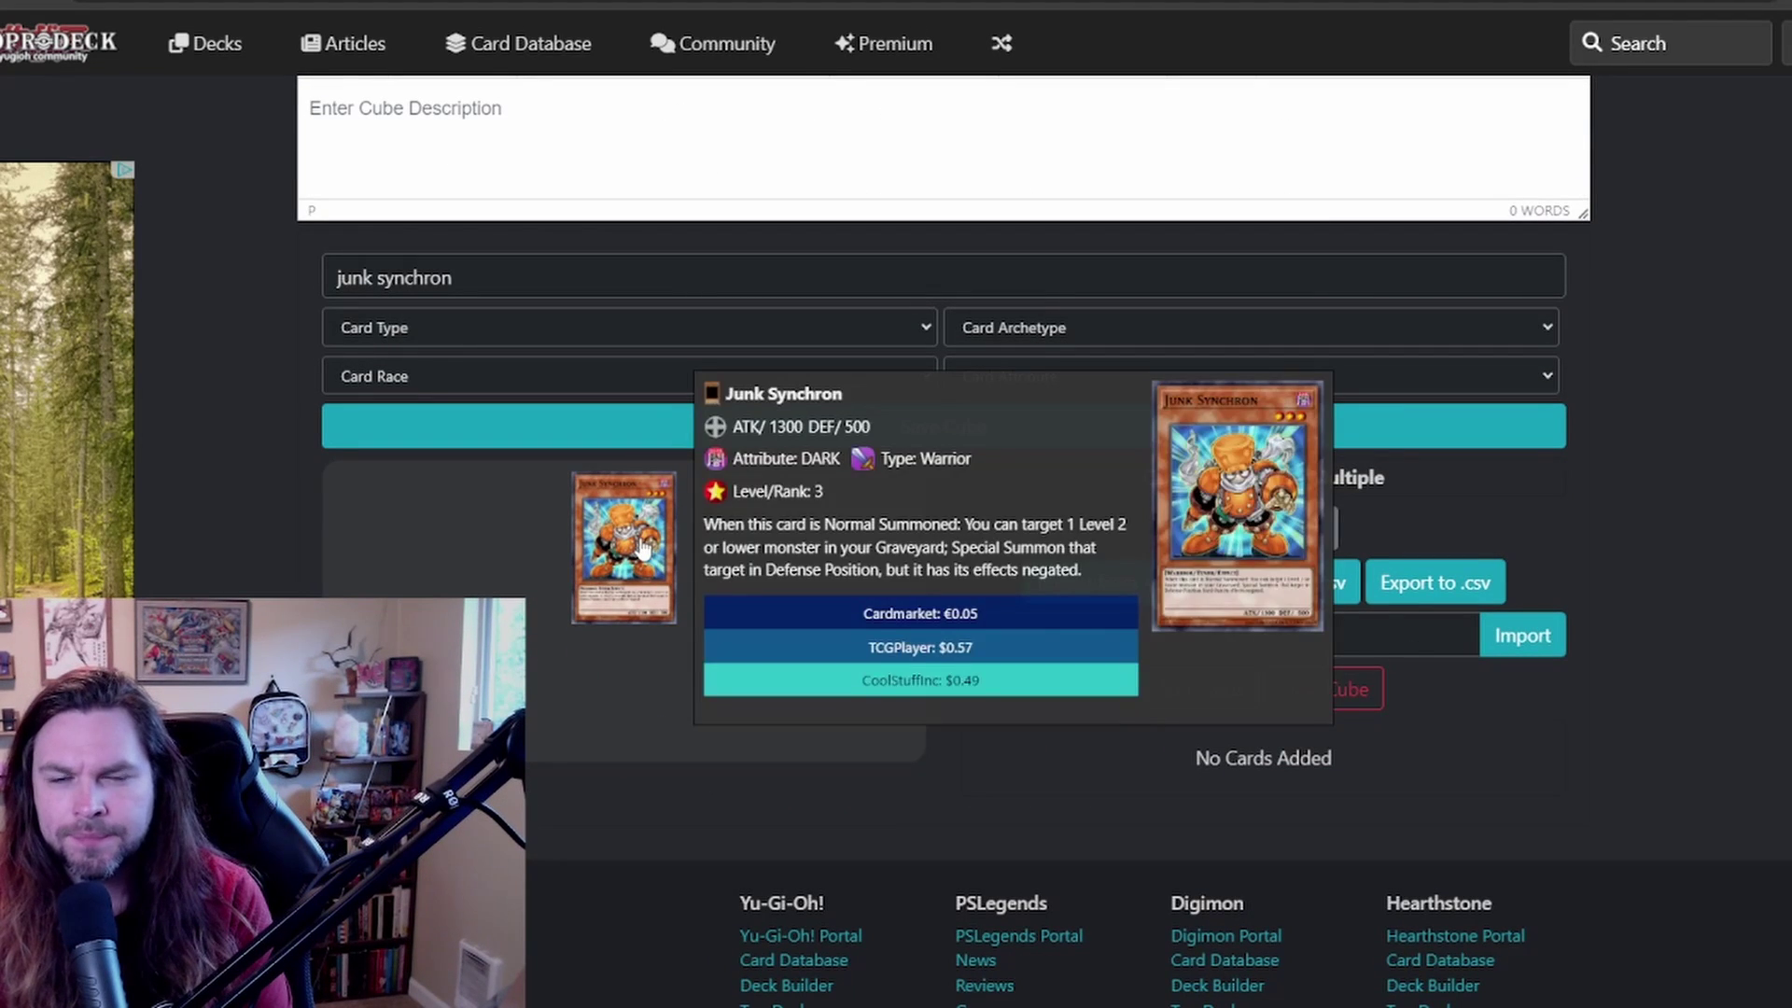
pyautogui.click(644, 549)
pyautogui.click(644, 549)
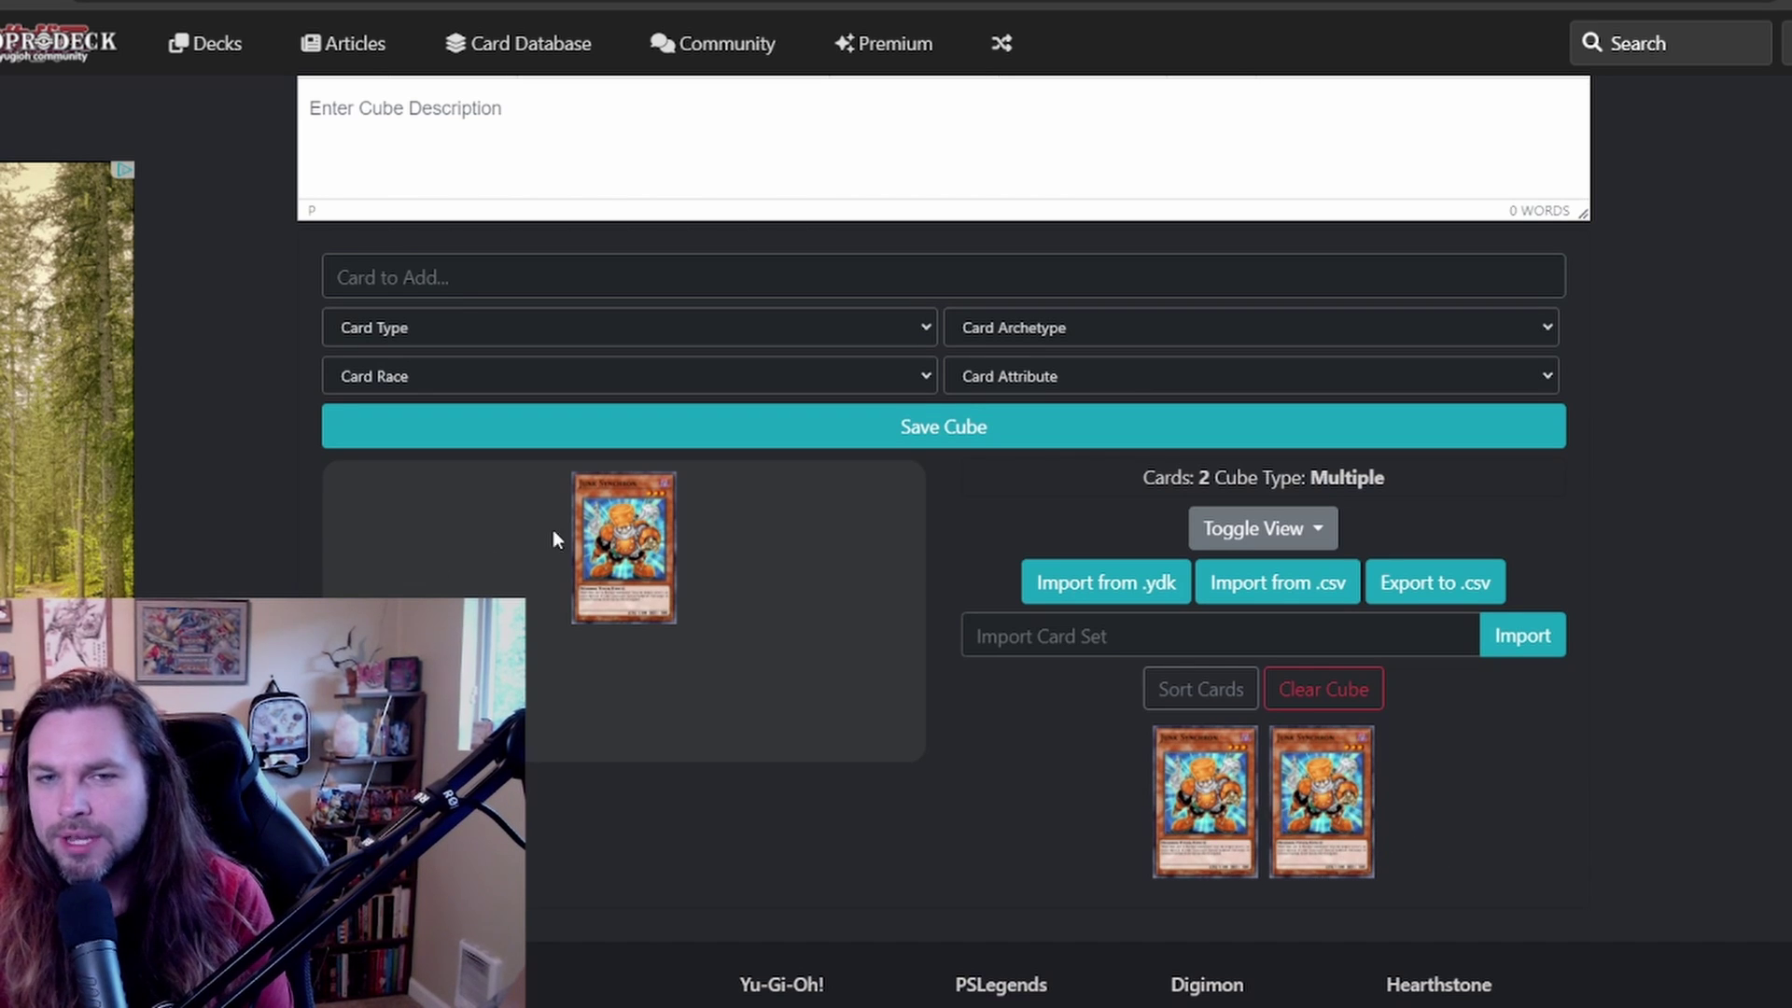
pyautogui.click(598, 532)
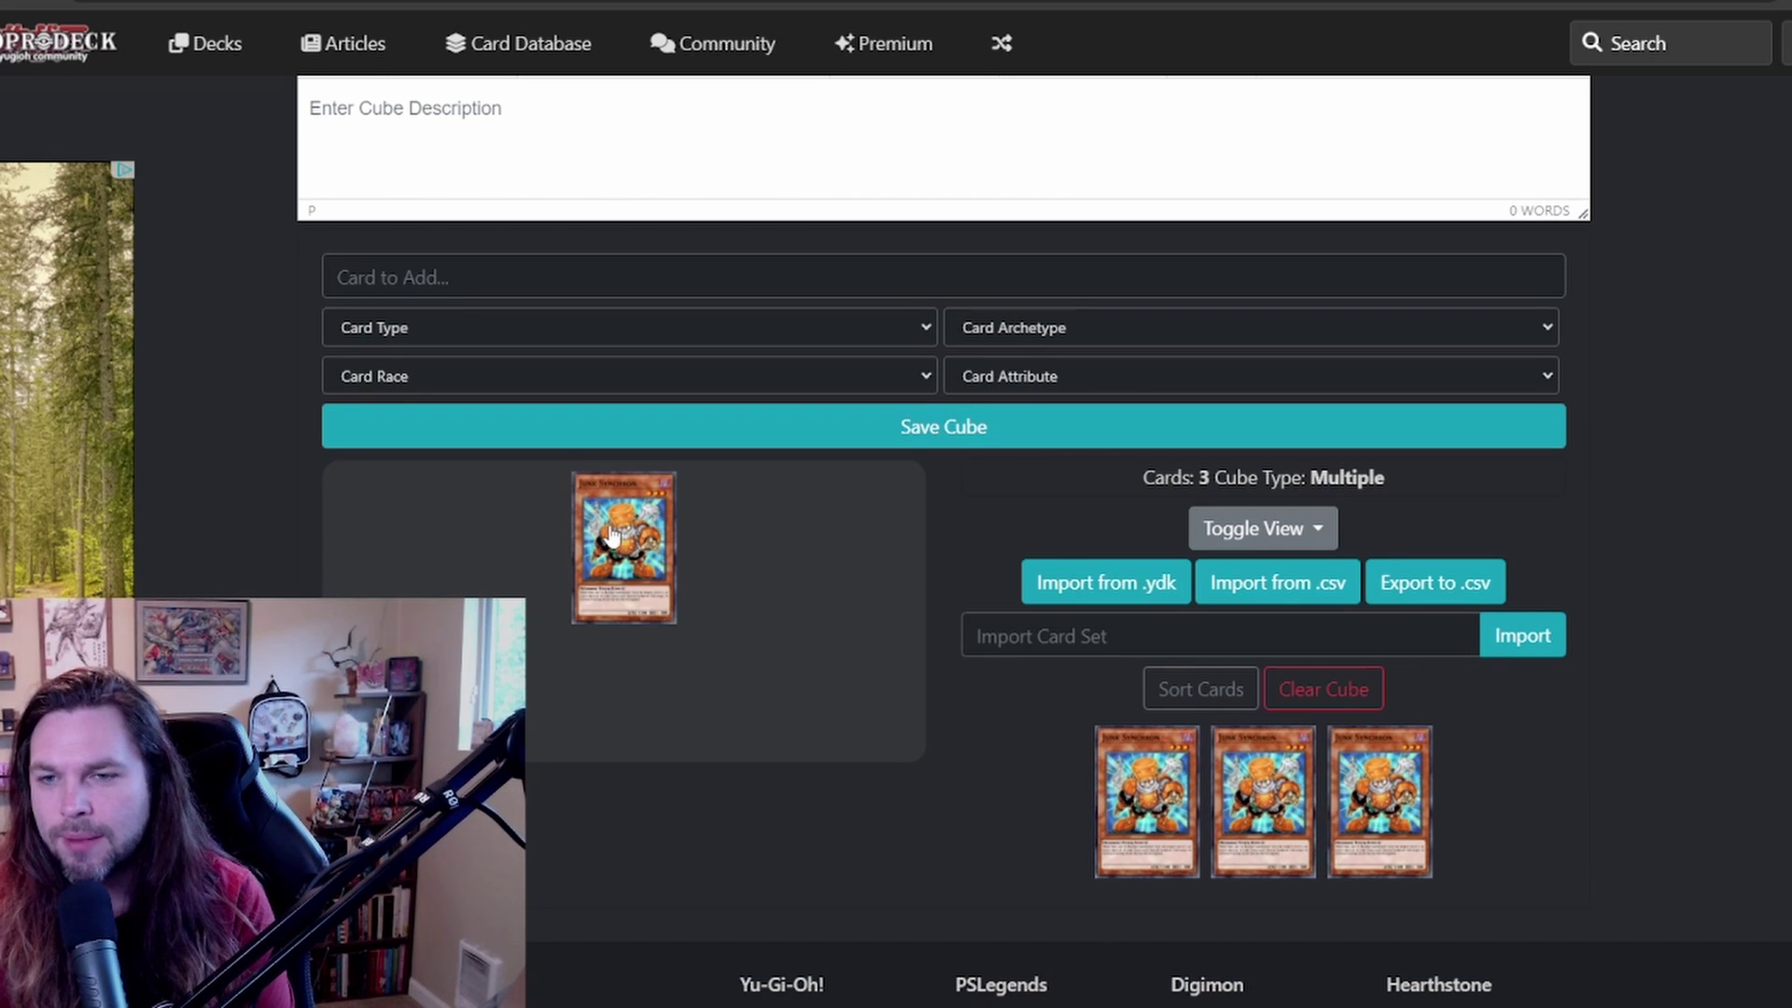
# - Remove the extra Junk Synchron copies so the cube holds a single one
pyautogui.click(1360, 798)
pyautogui.click(1325, 803)
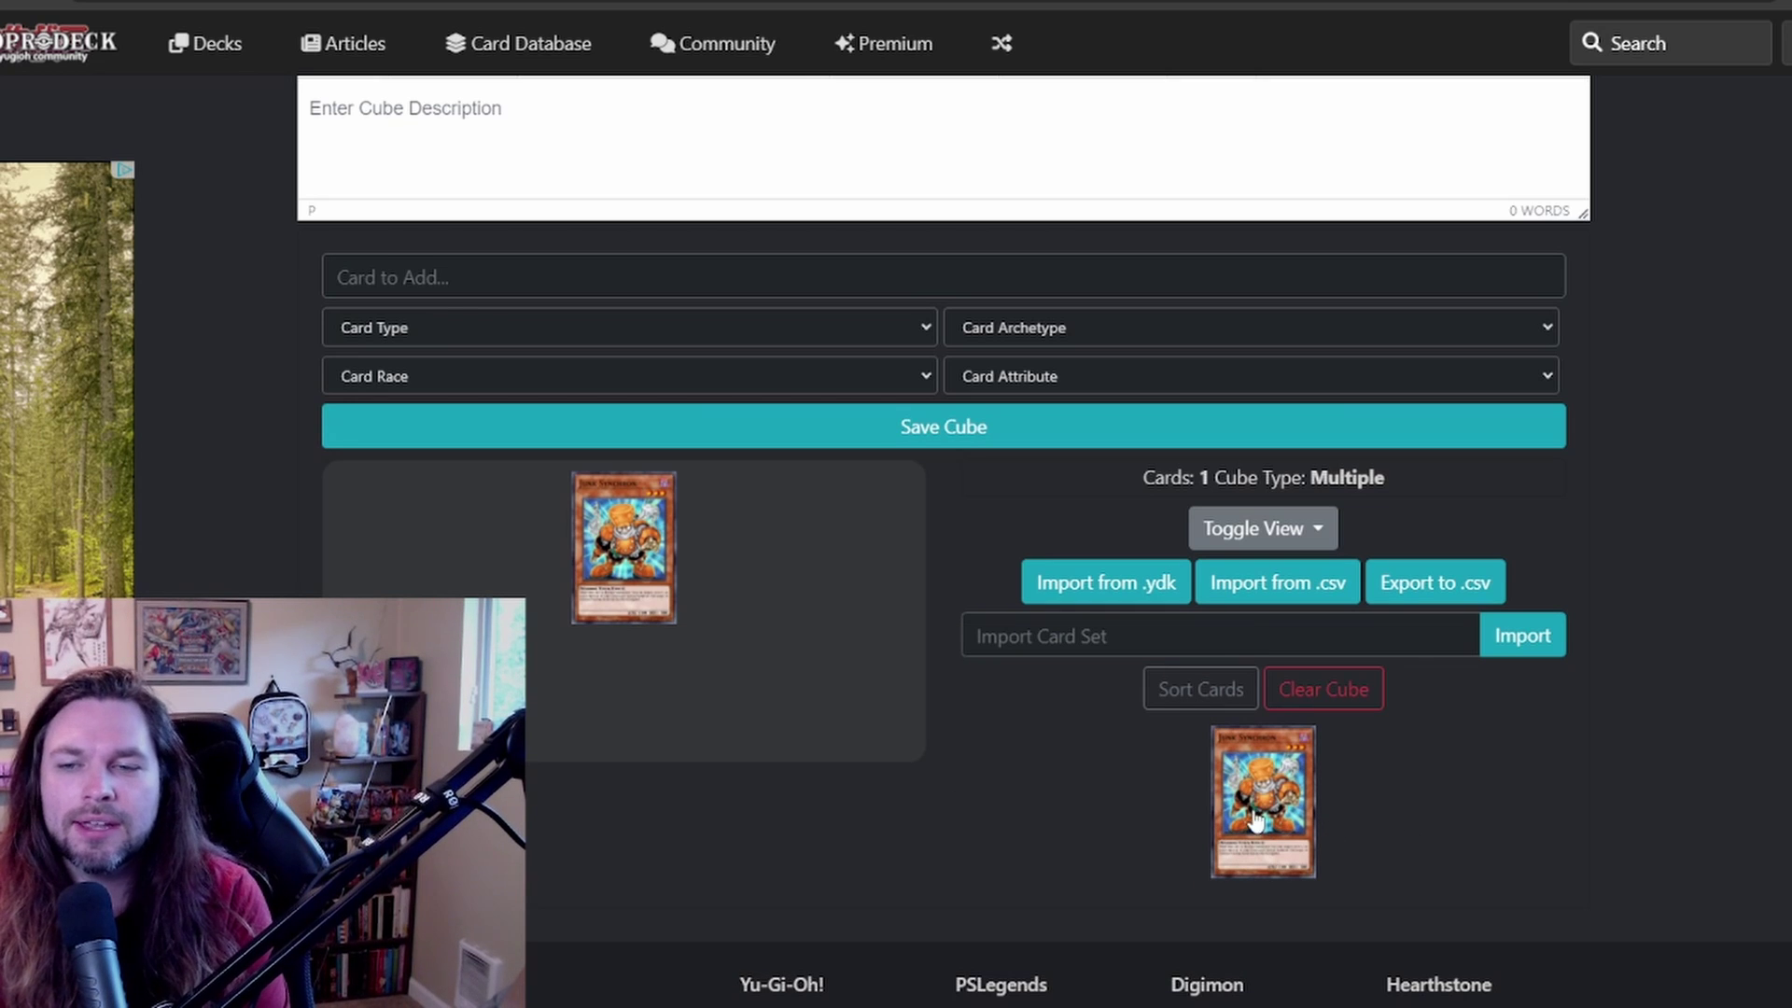
pyautogui.moveTo(1255, 819)
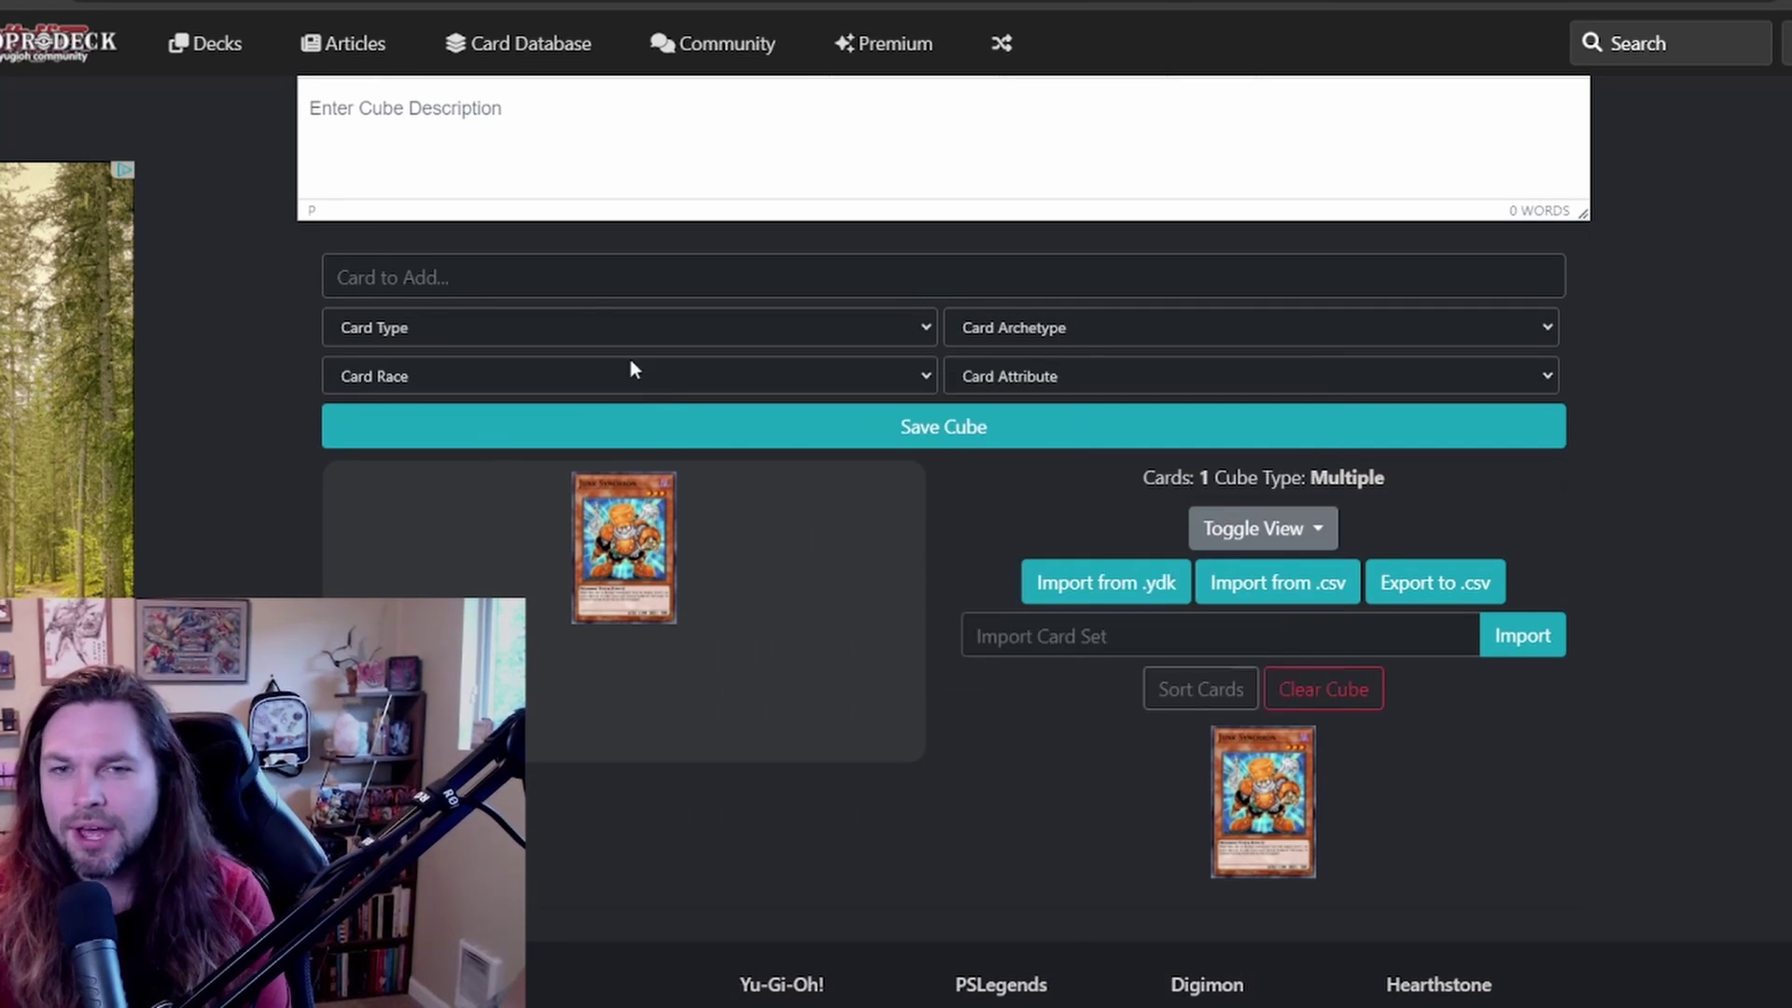
pyautogui.click(584, 593)
pyautogui.click(1342, 813)
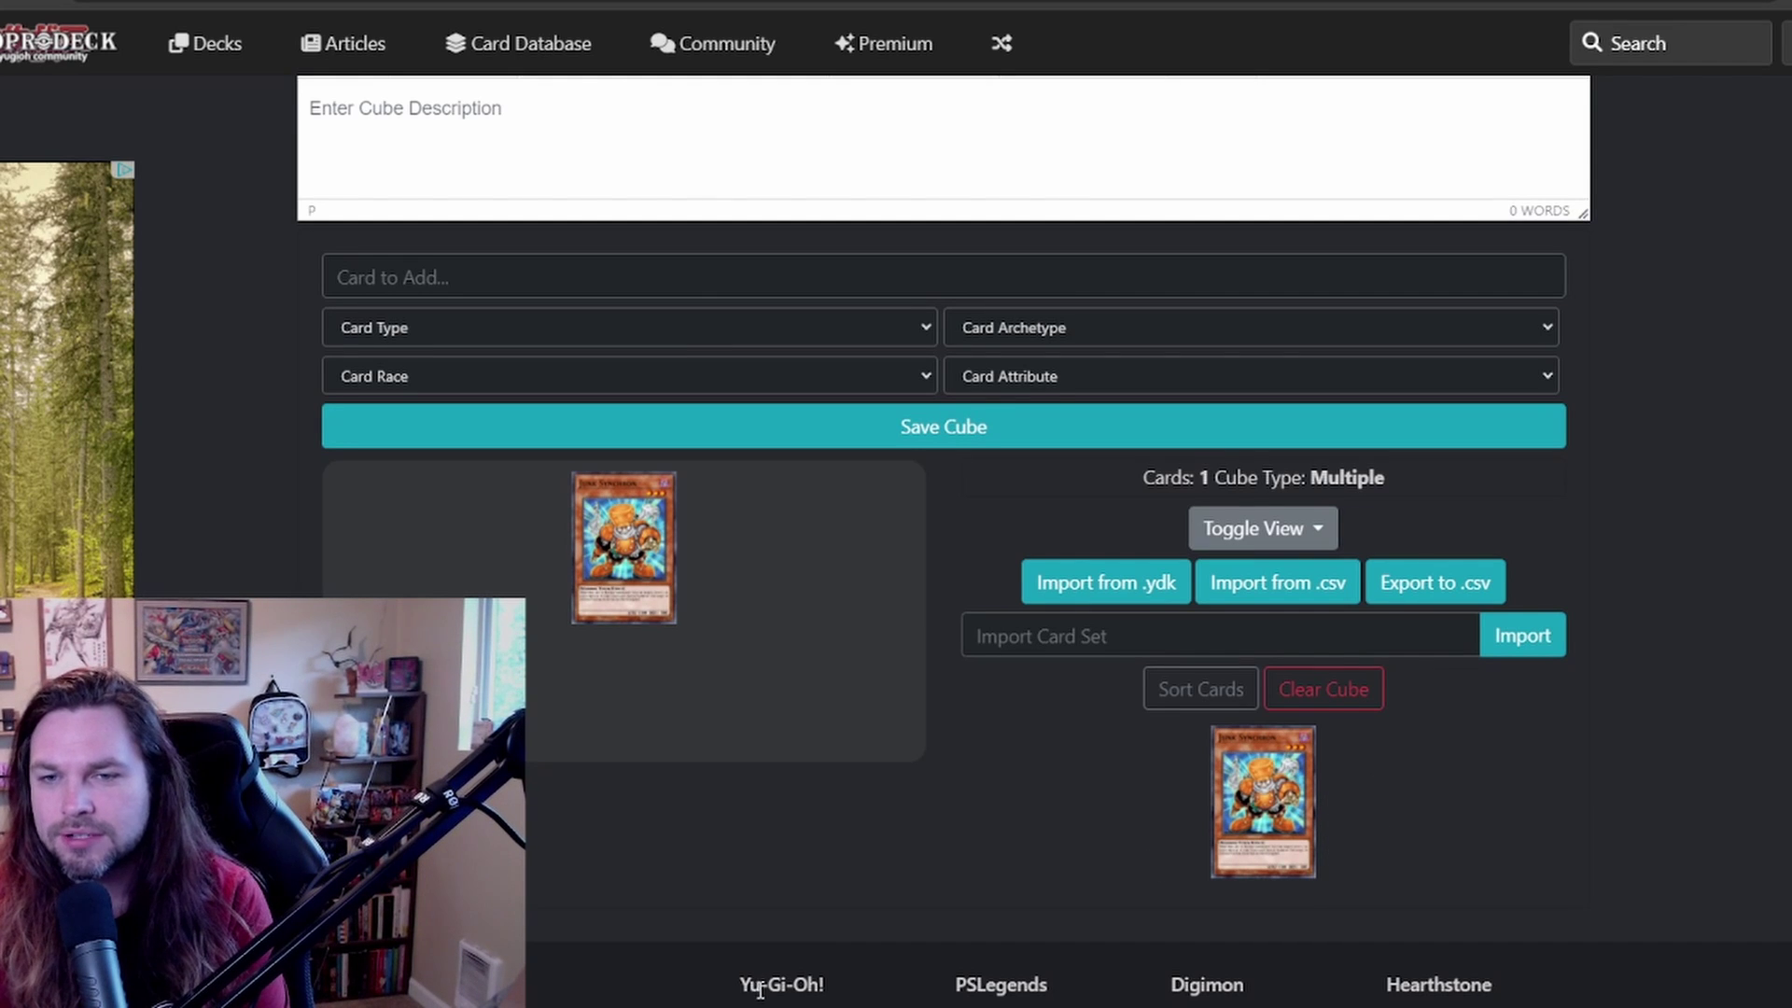
# - Check the Import Card Set field and the Card Type choices, and browse the list of card archetypes
pyautogui.click(1371, 636)
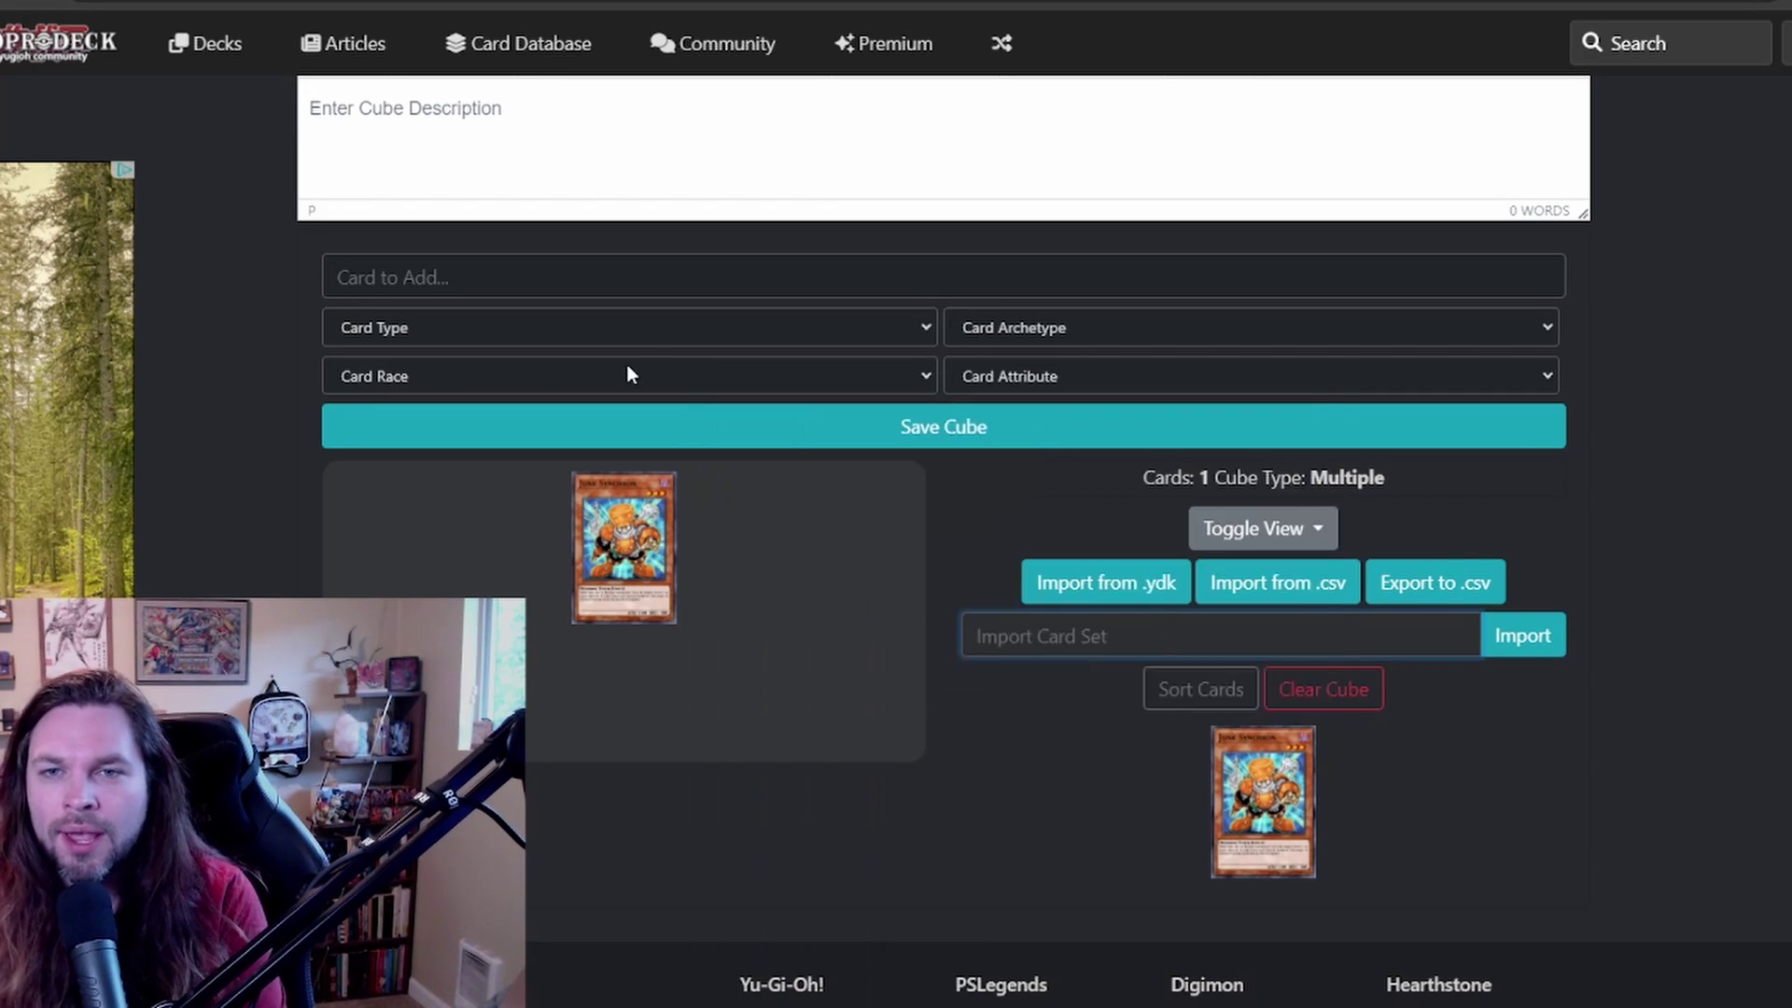
pyautogui.click(647, 329)
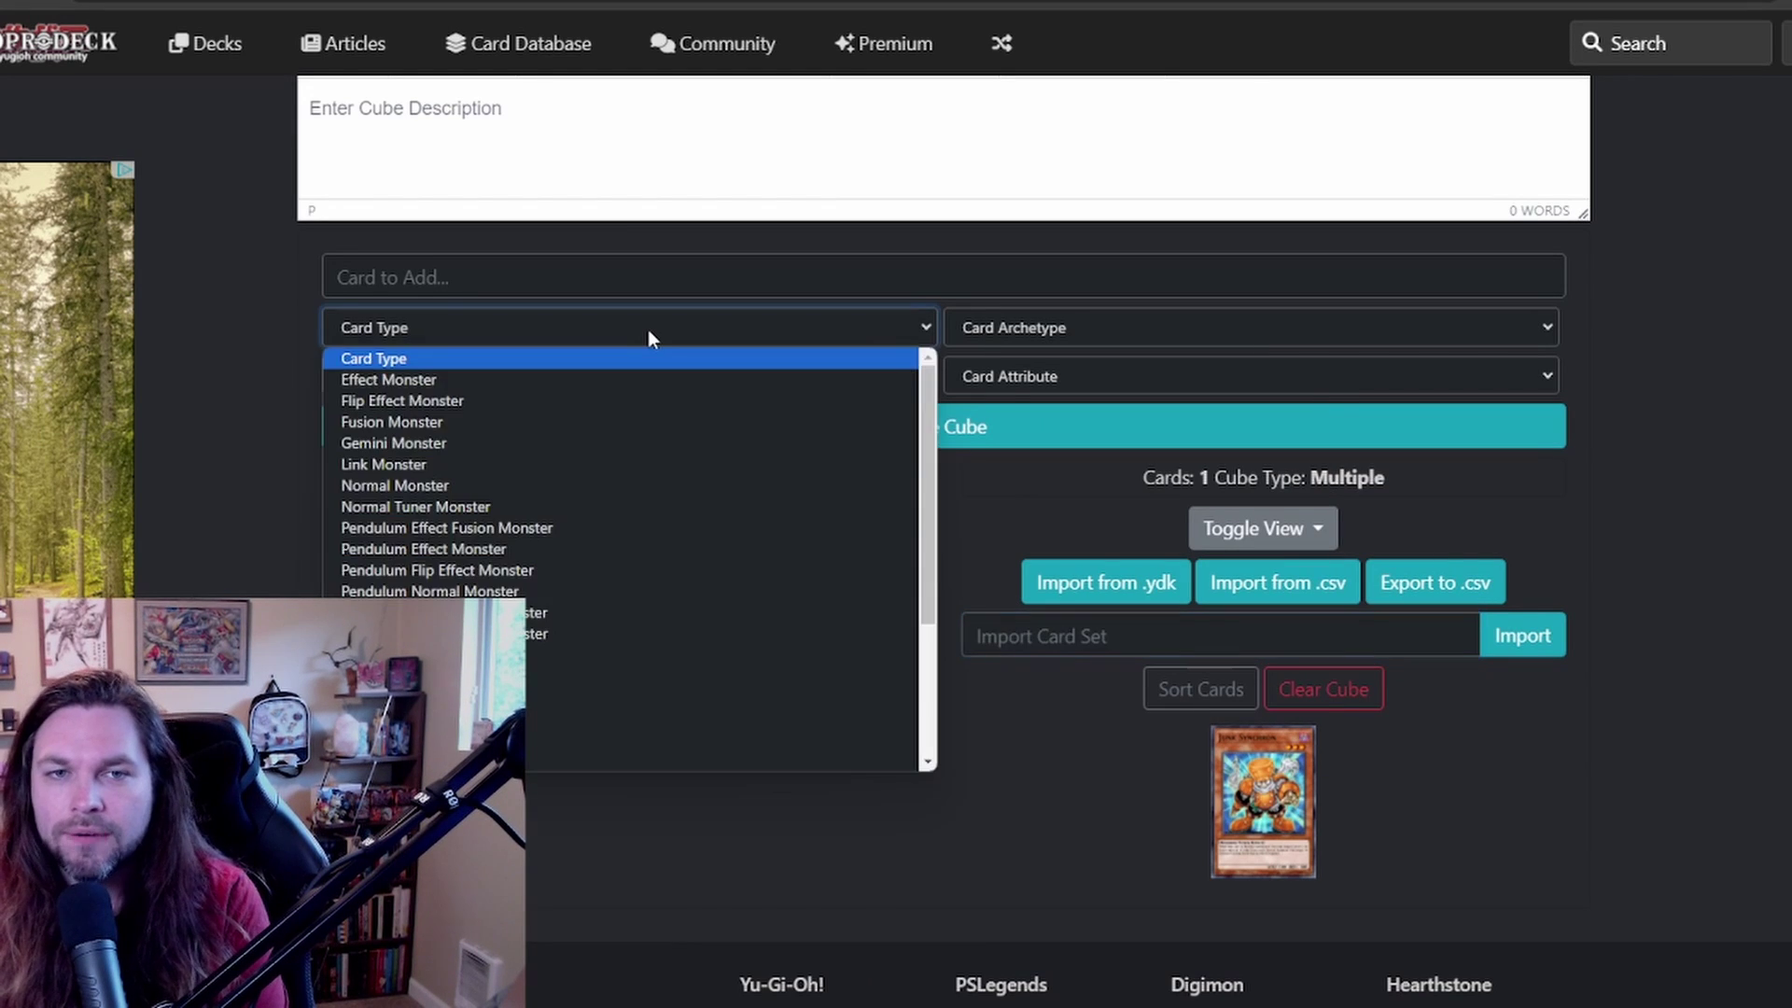
pyautogui.click(648, 328)
pyautogui.click(1249, 327)
pyautogui.scroll(-20, 1201, 462)
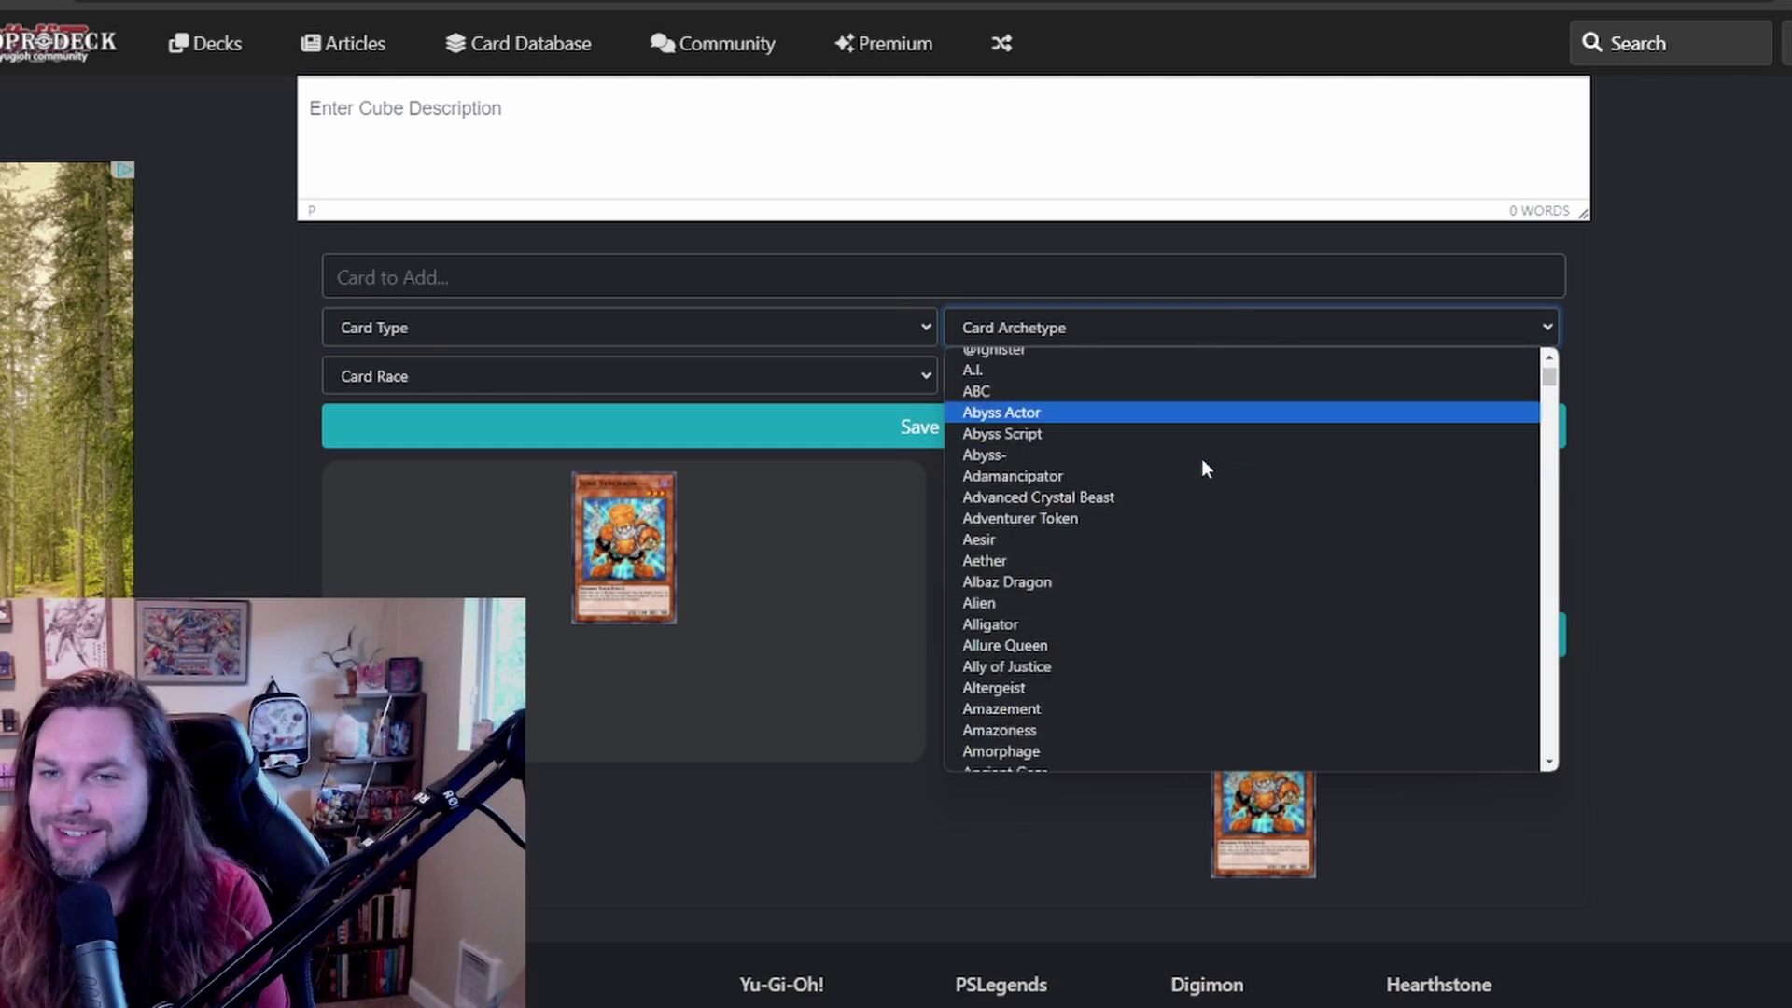
pyautogui.scroll(-20, 1169, 464)
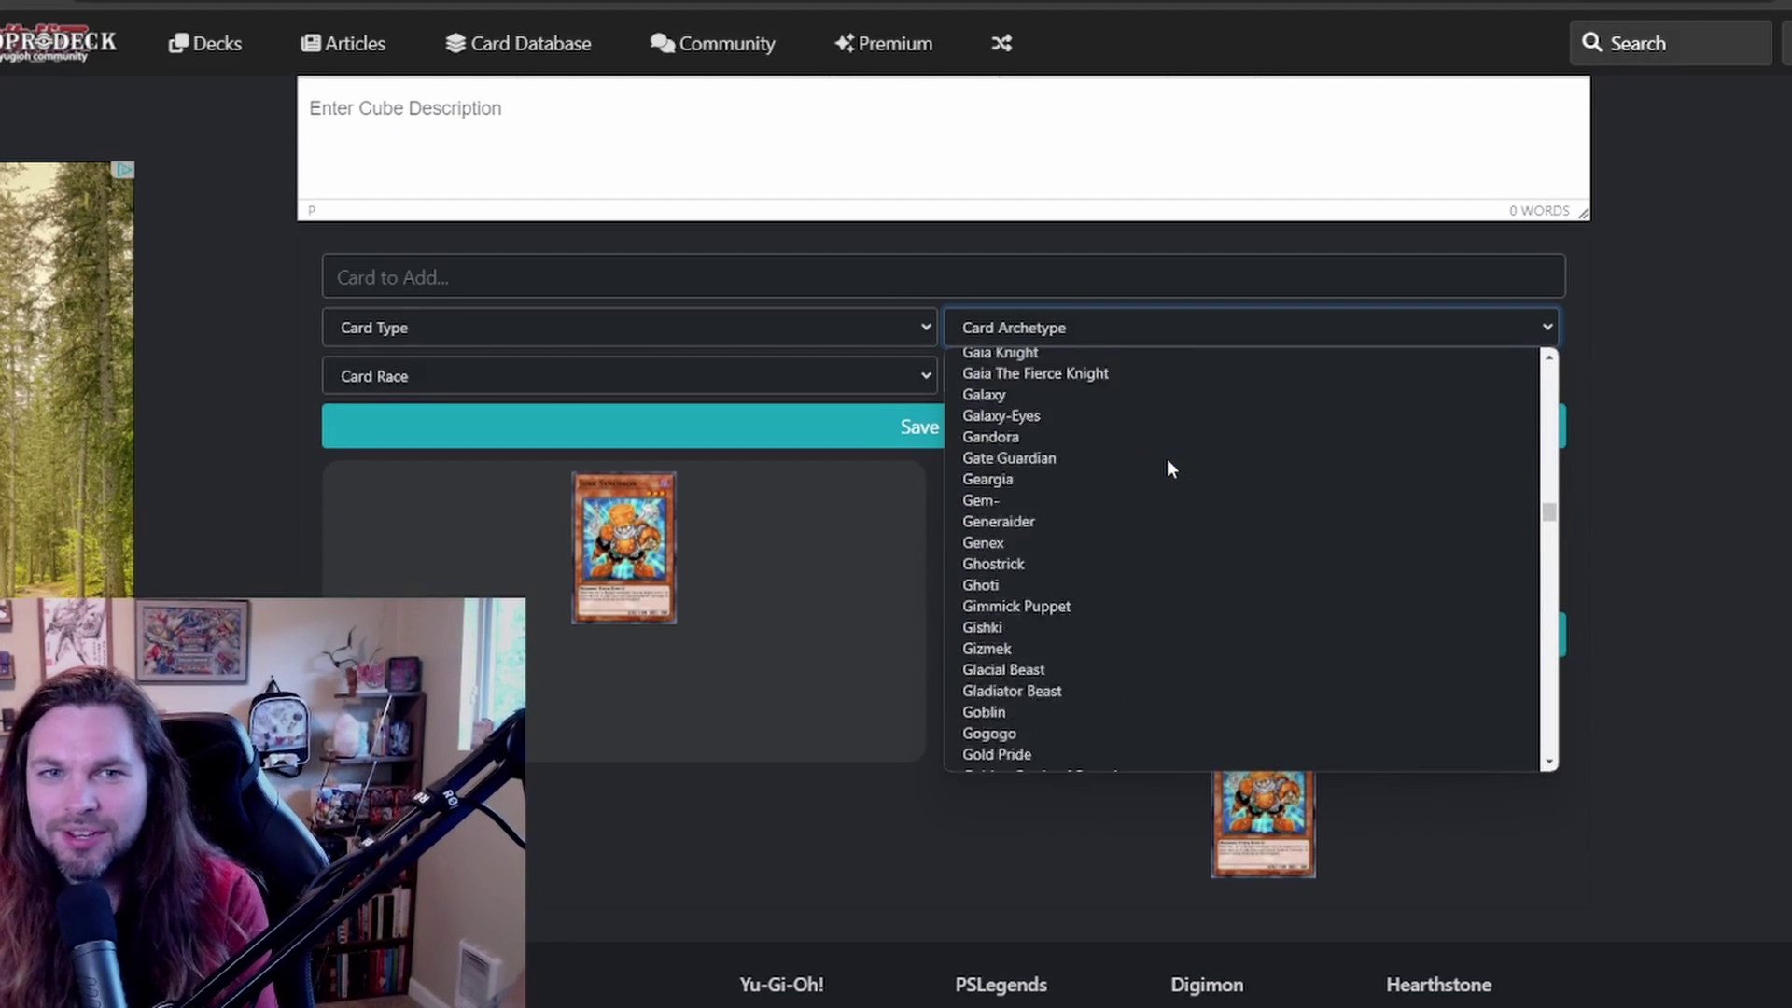
# - Examine the Card Race, Card Type and Card Attribute filters for finding cards to add
pyautogui.click(411, 374)
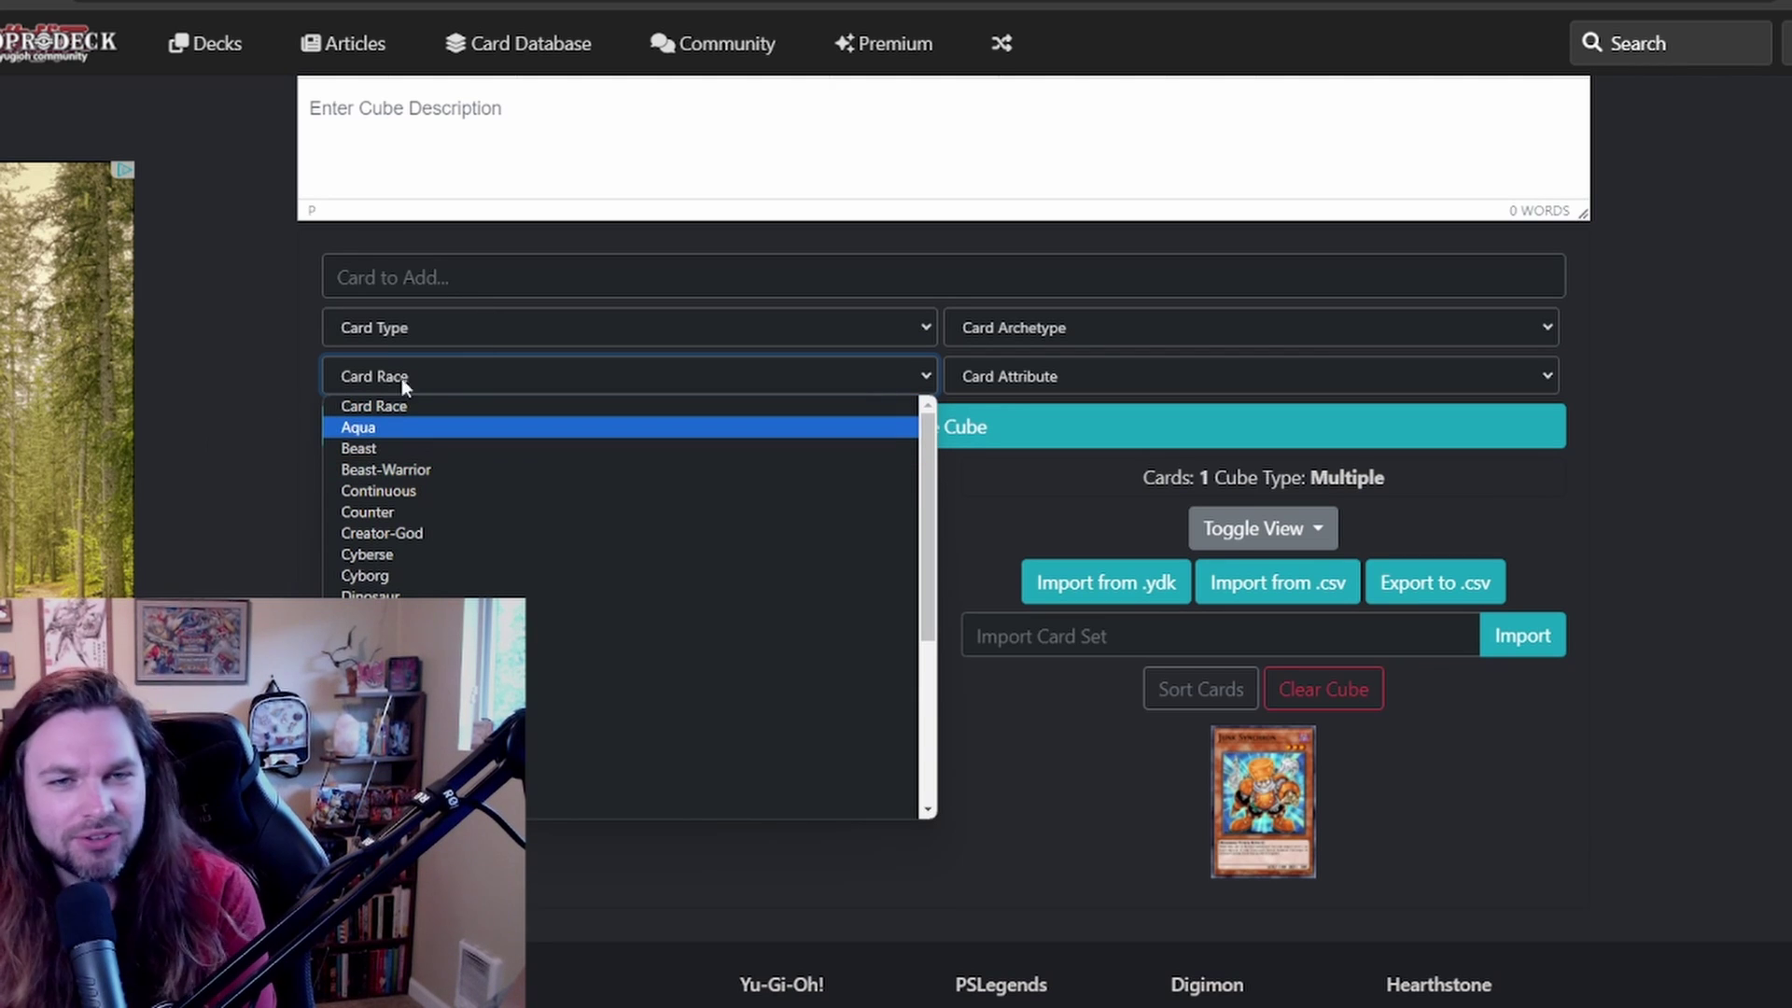
pyautogui.click(249, 405)
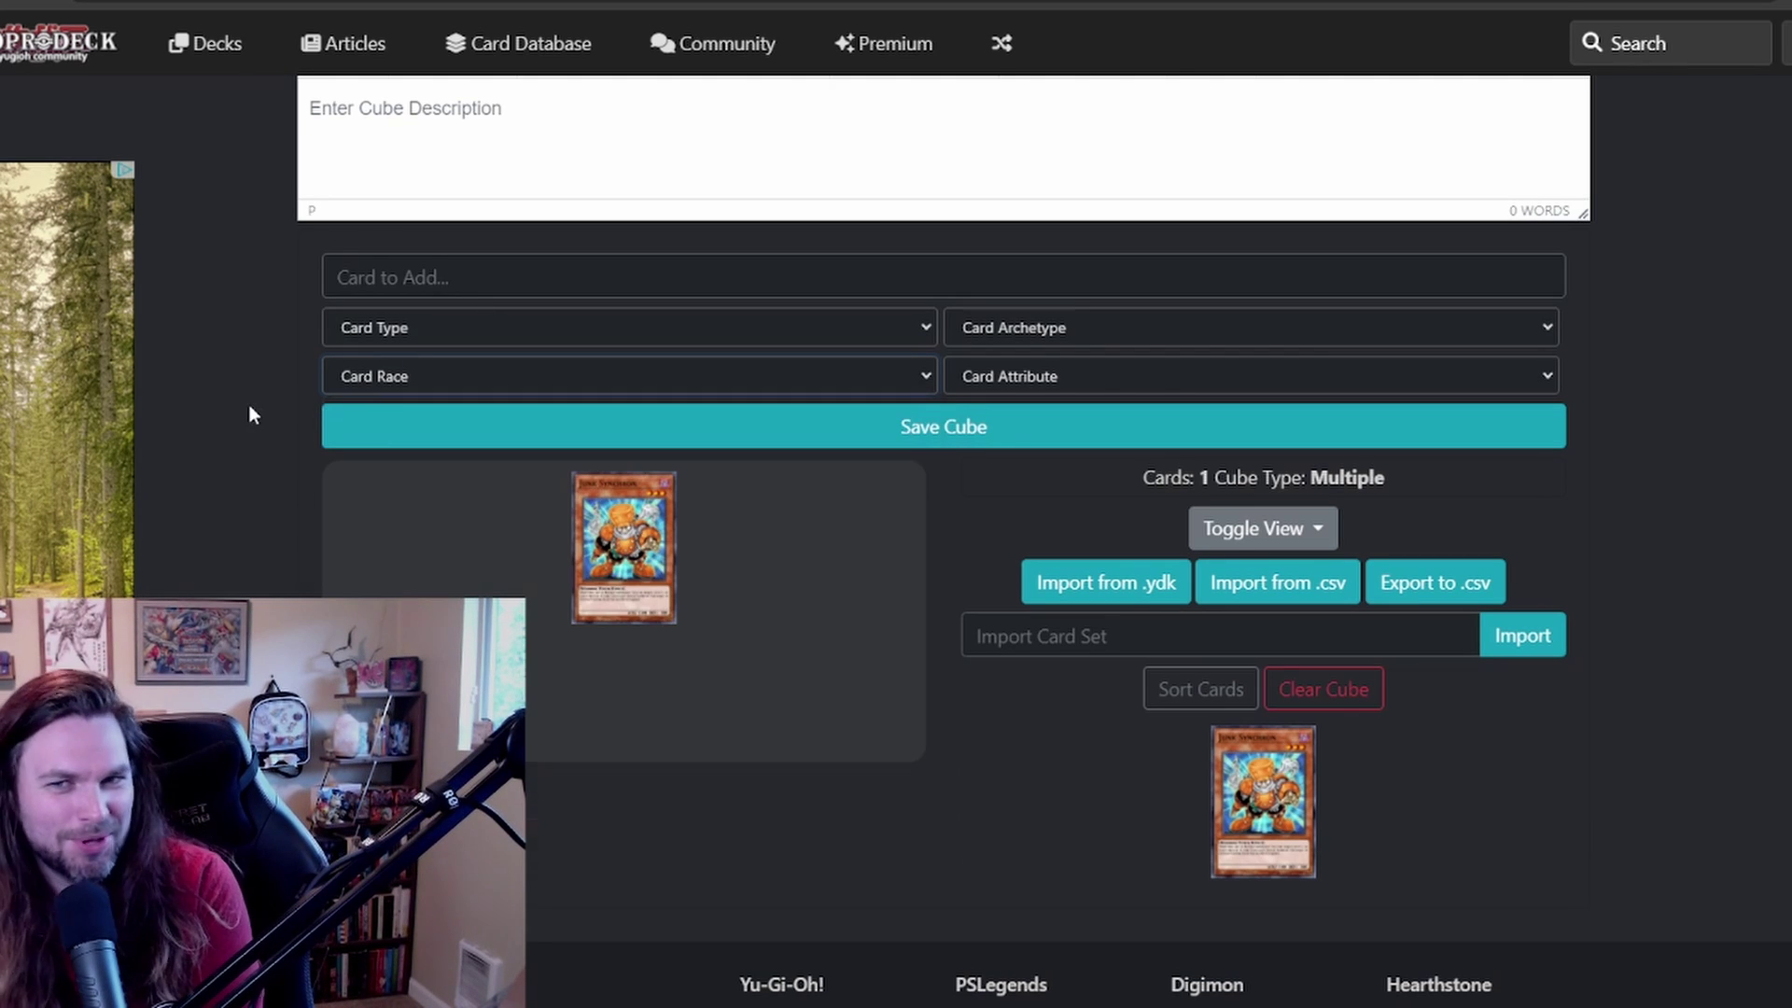
pyautogui.click(519, 327)
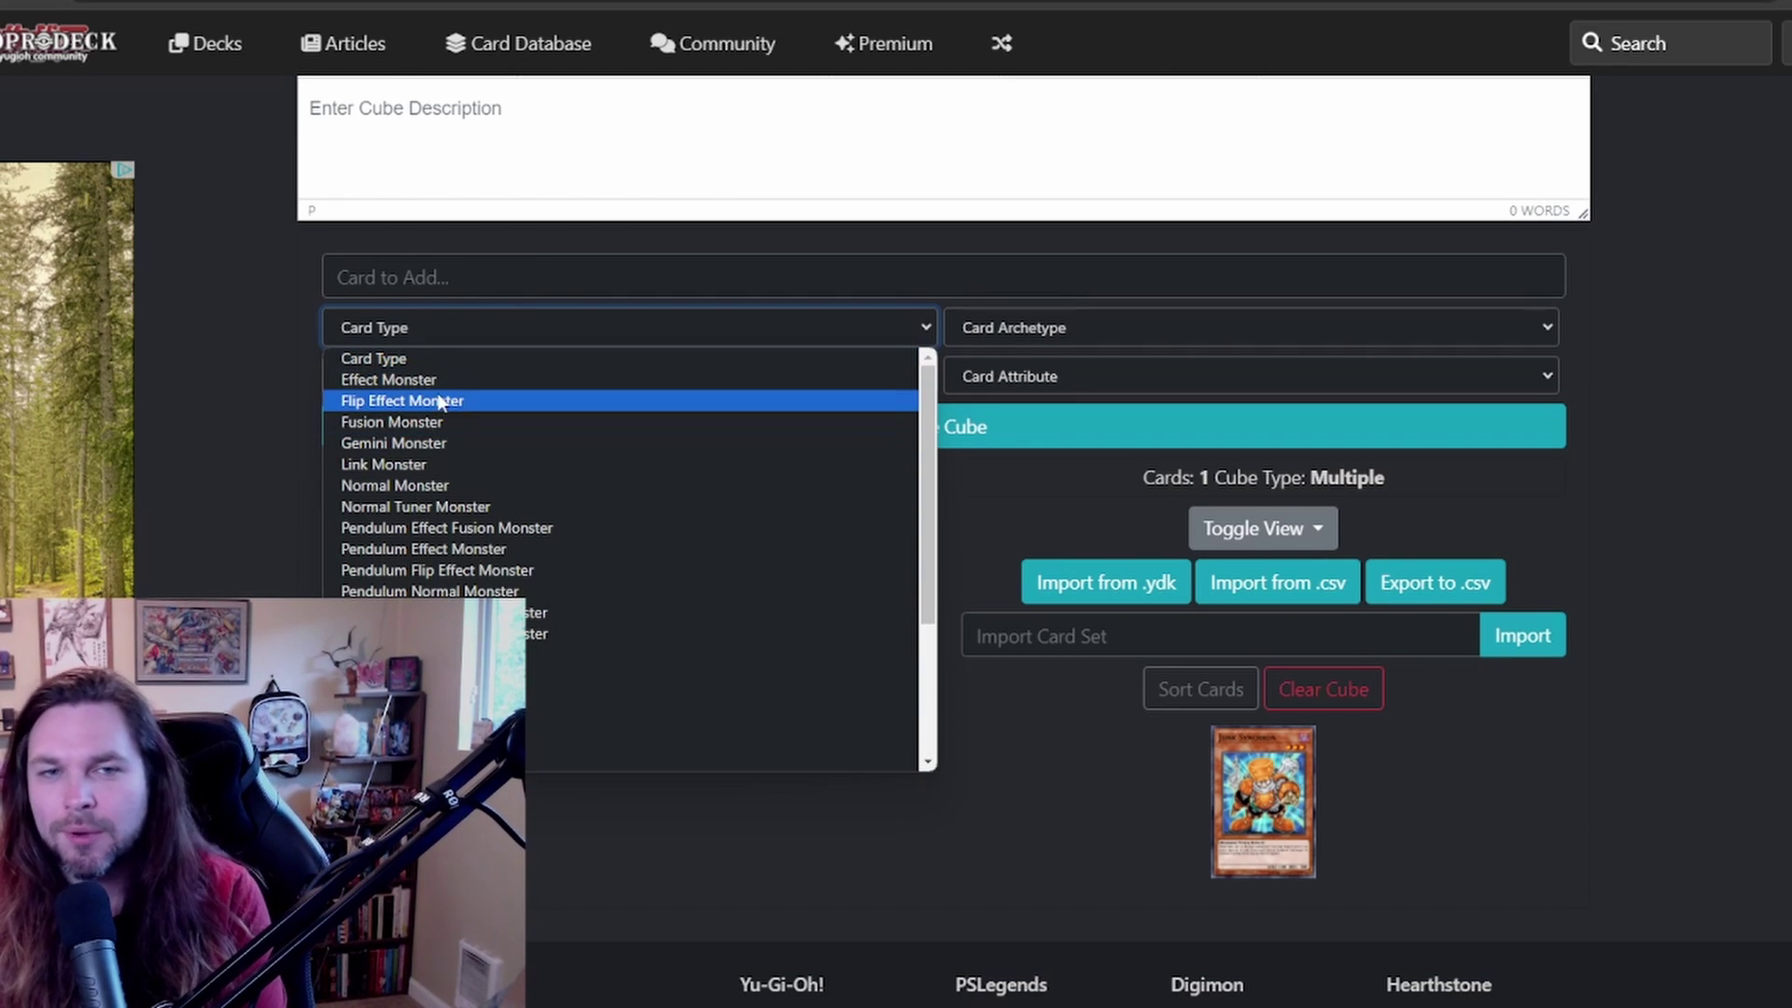
pyautogui.click(292, 509)
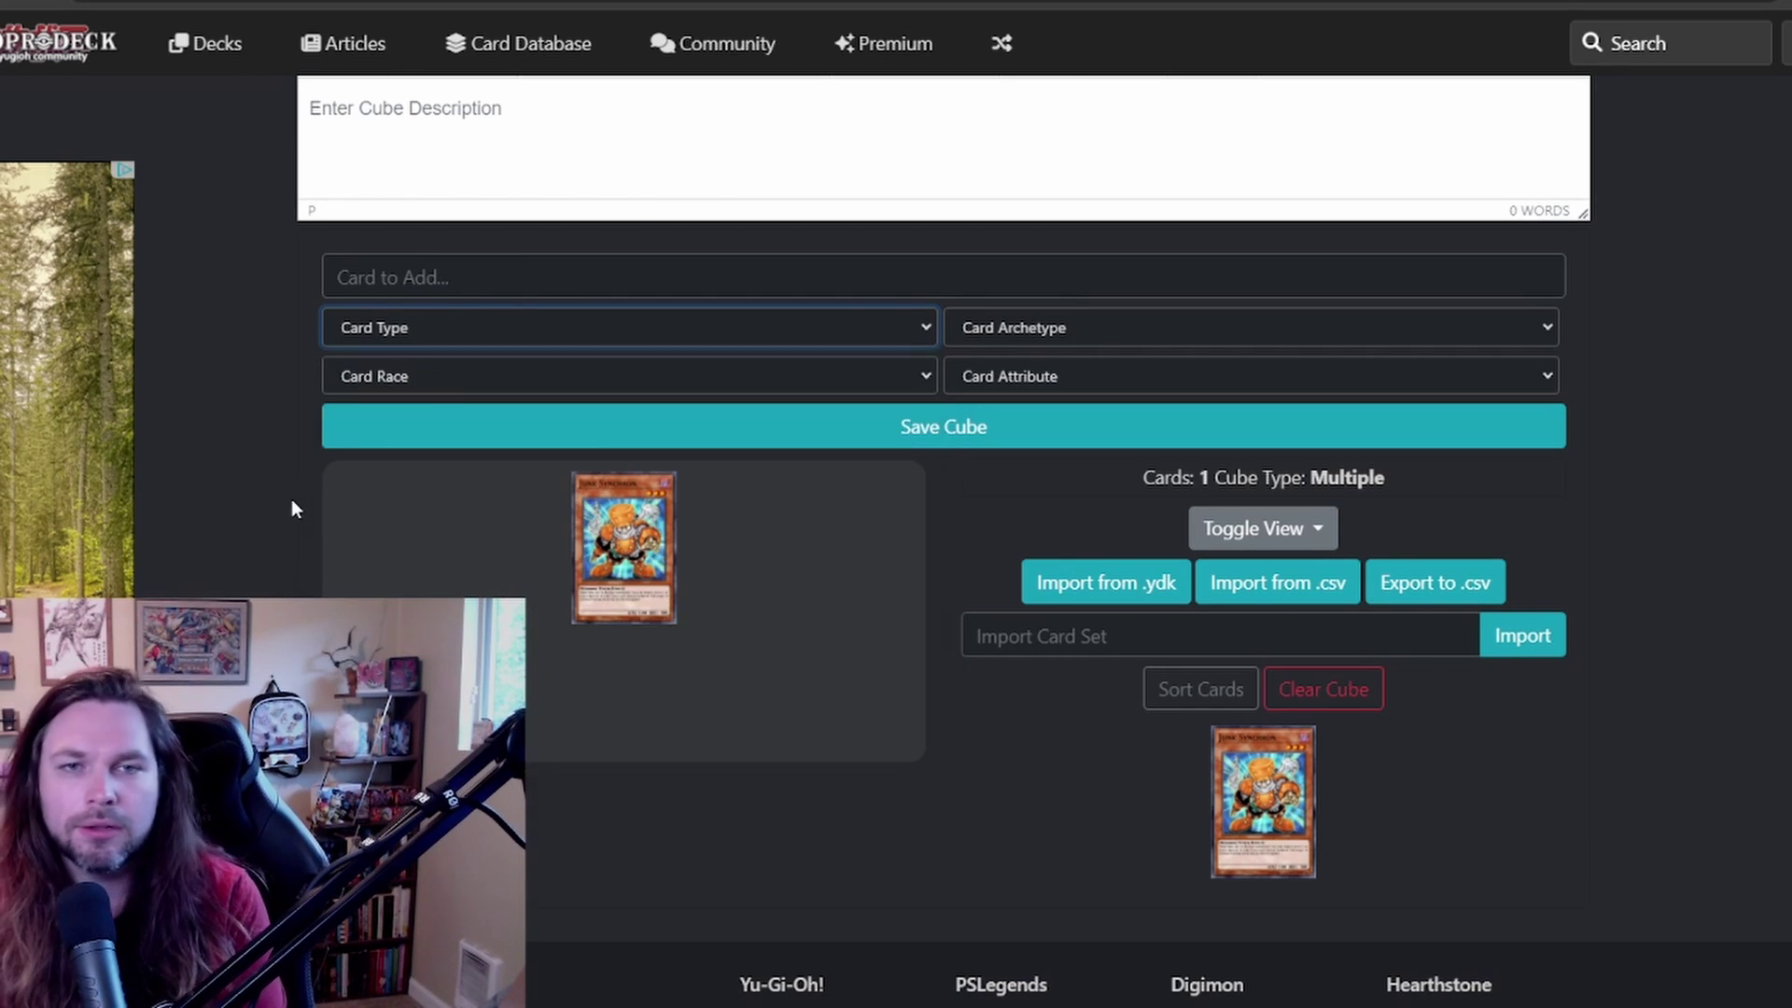
pyautogui.click(463, 372)
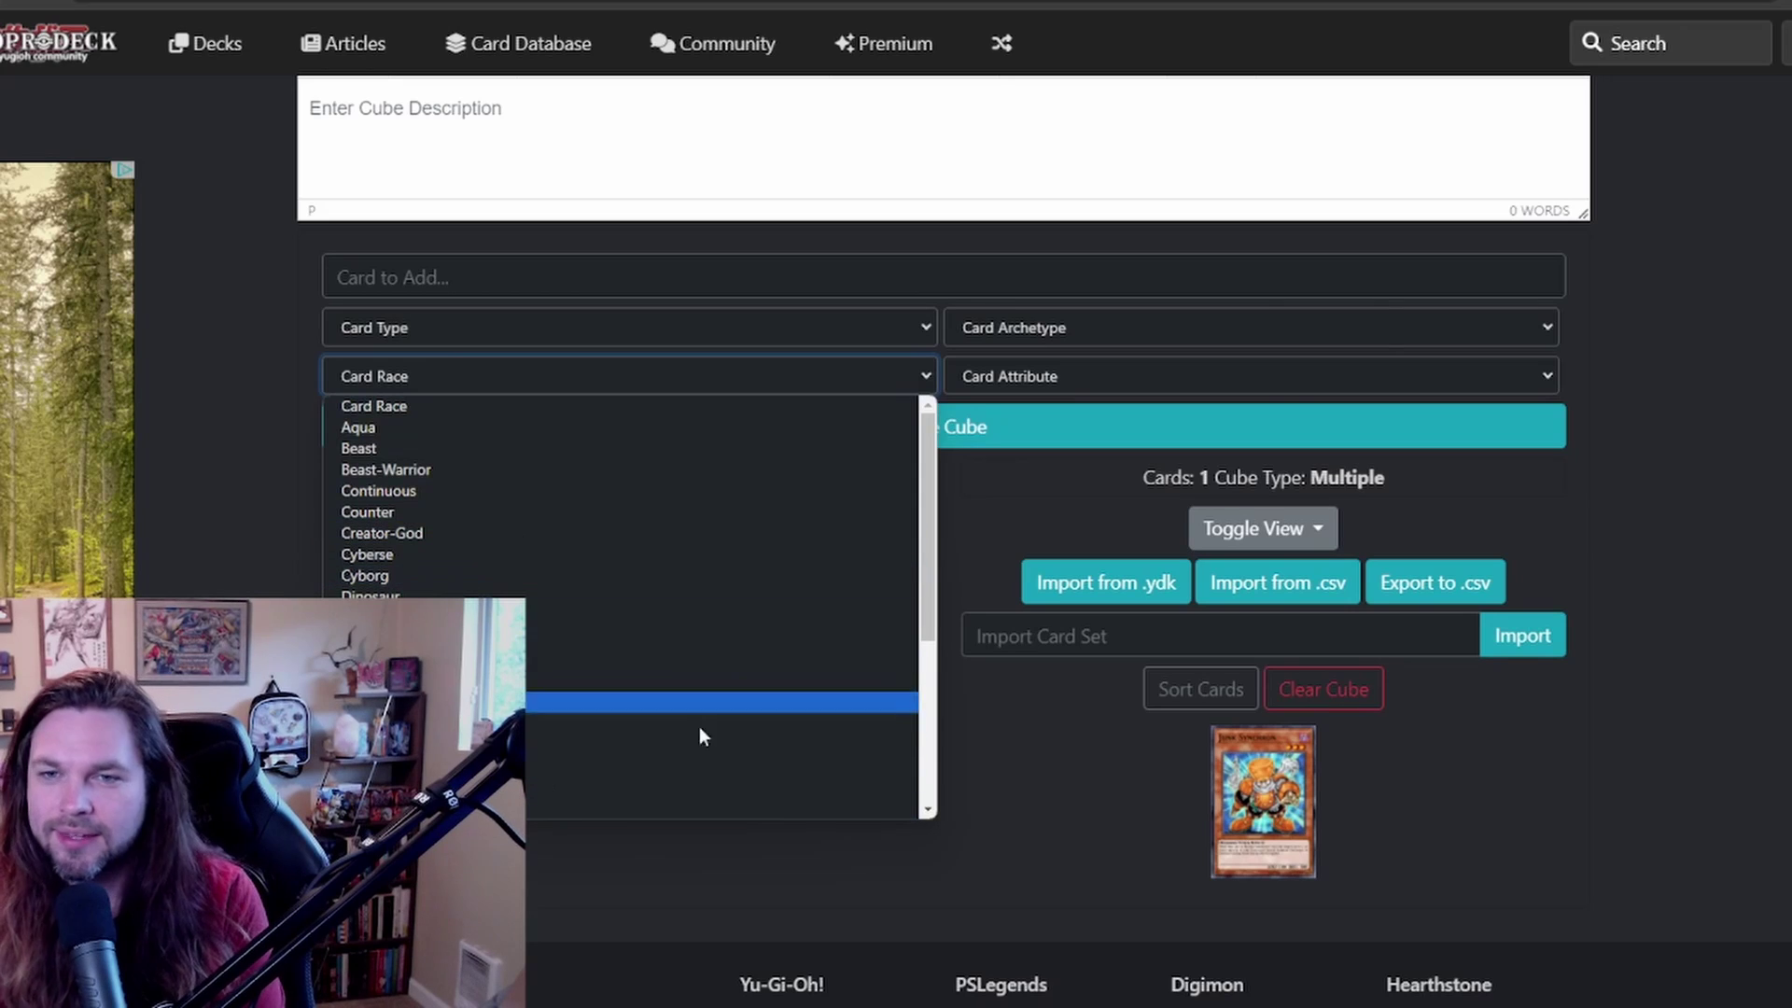
pyautogui.click(1258, 379)
pyautogui.click(1710, 335)
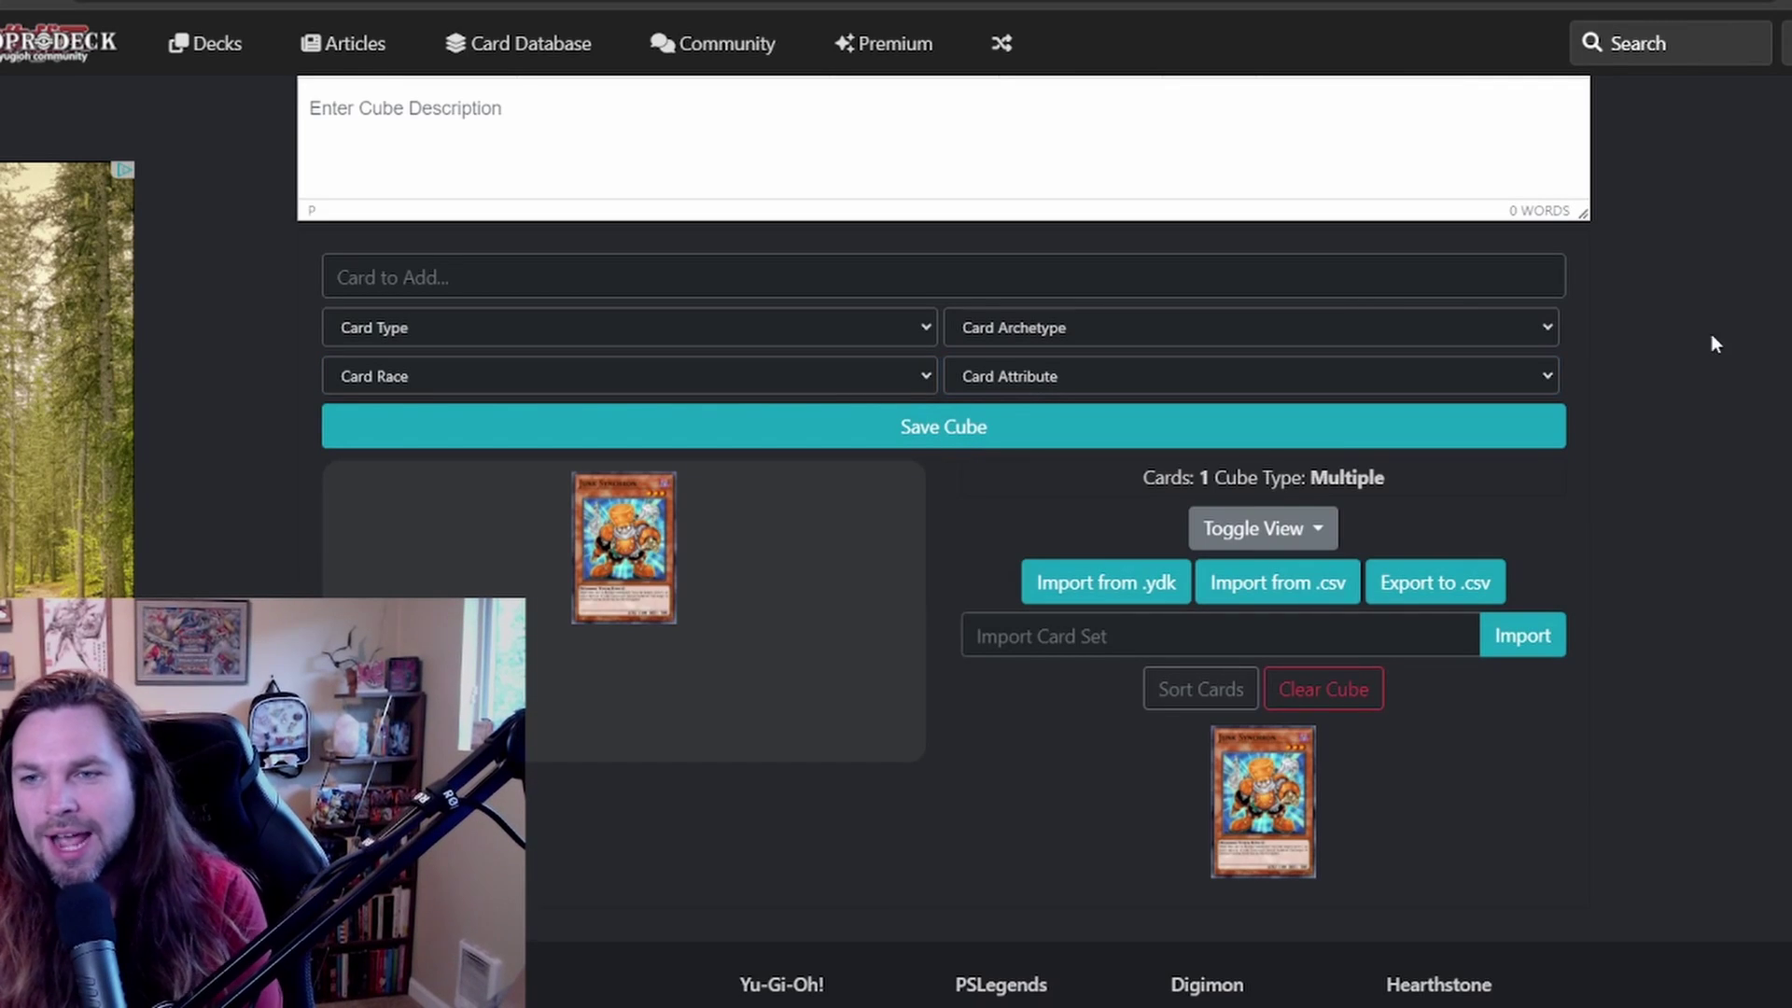
# - Try to save the cube and review the Create Cube form from its size guidelines down to the card list
pyautogui.click(911, 428)
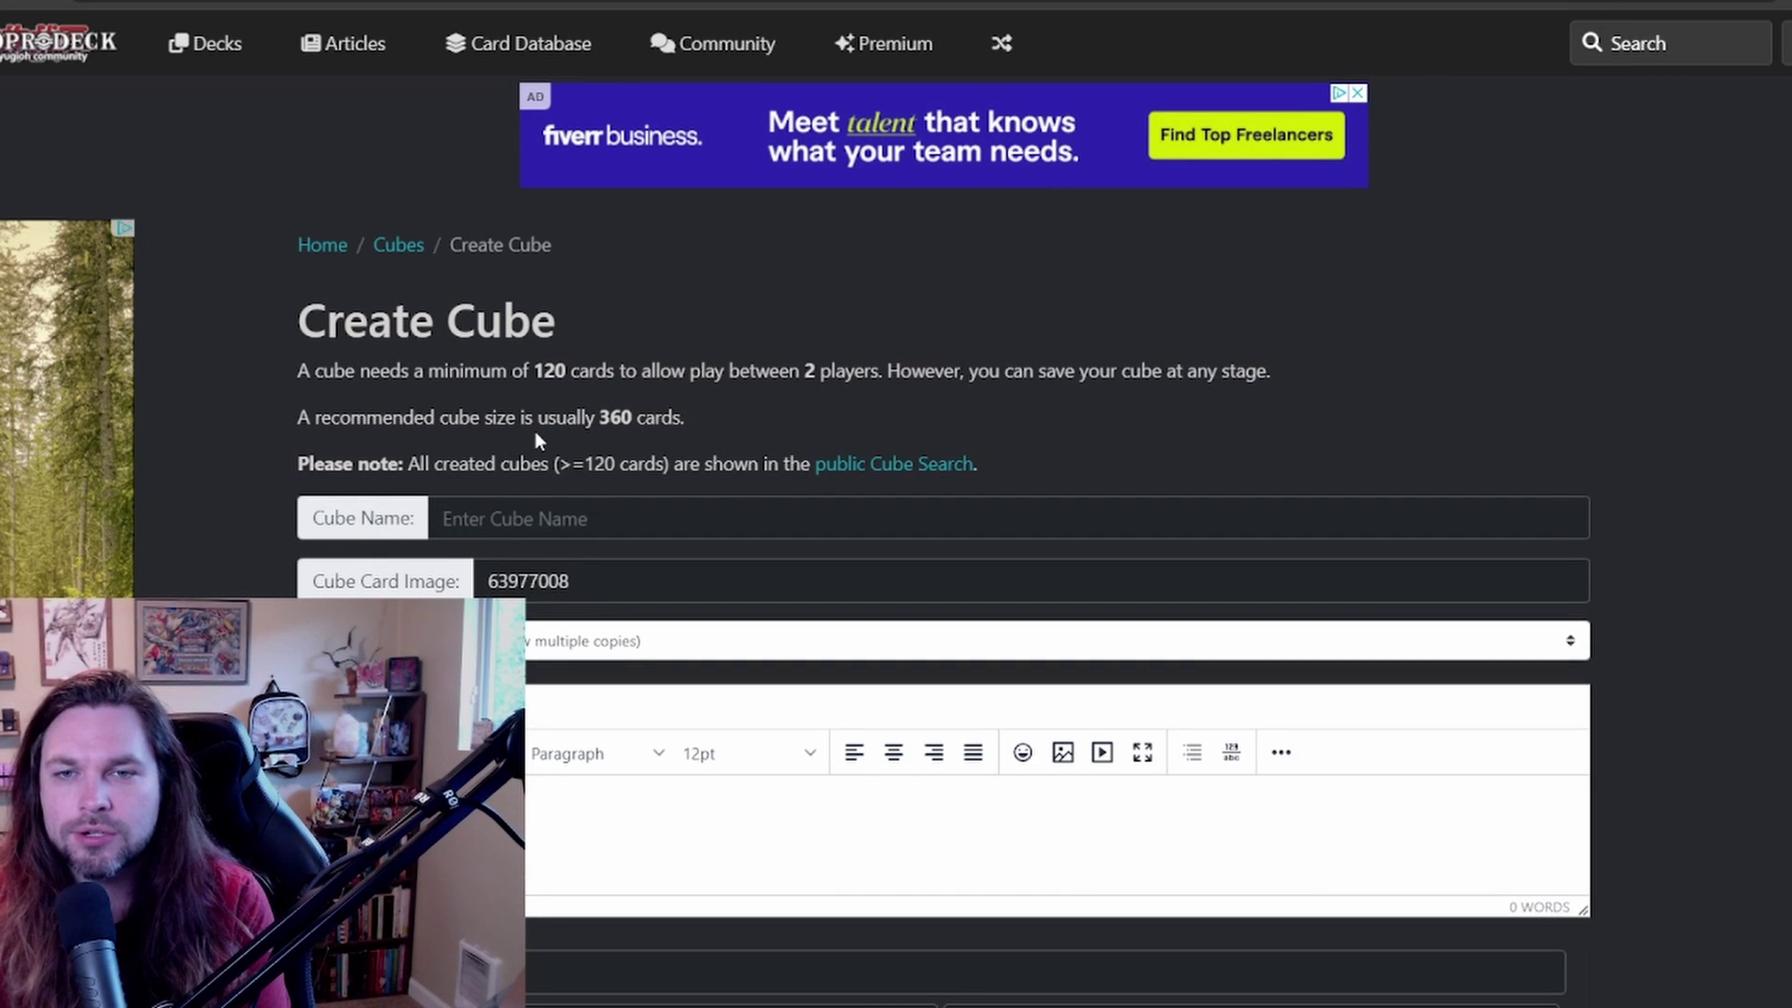
pyautogui.scroll(-3, 531, 420)
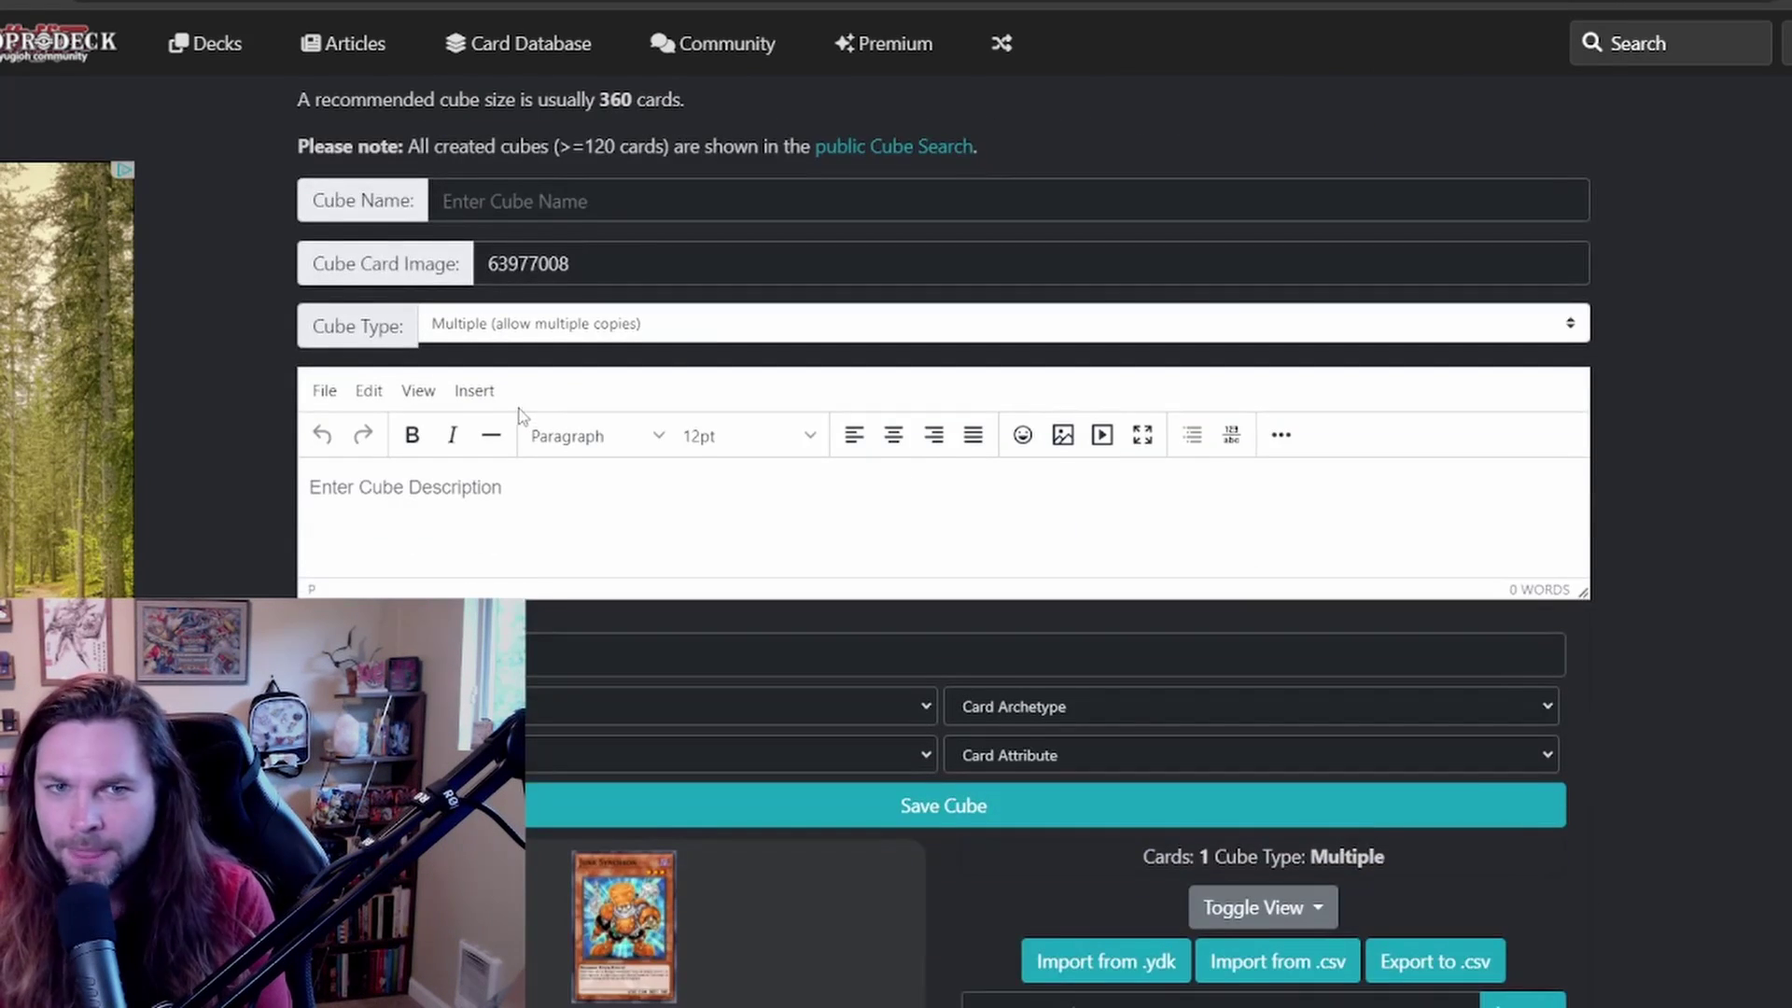
pyautogui.scroll(-2, 132, 400)
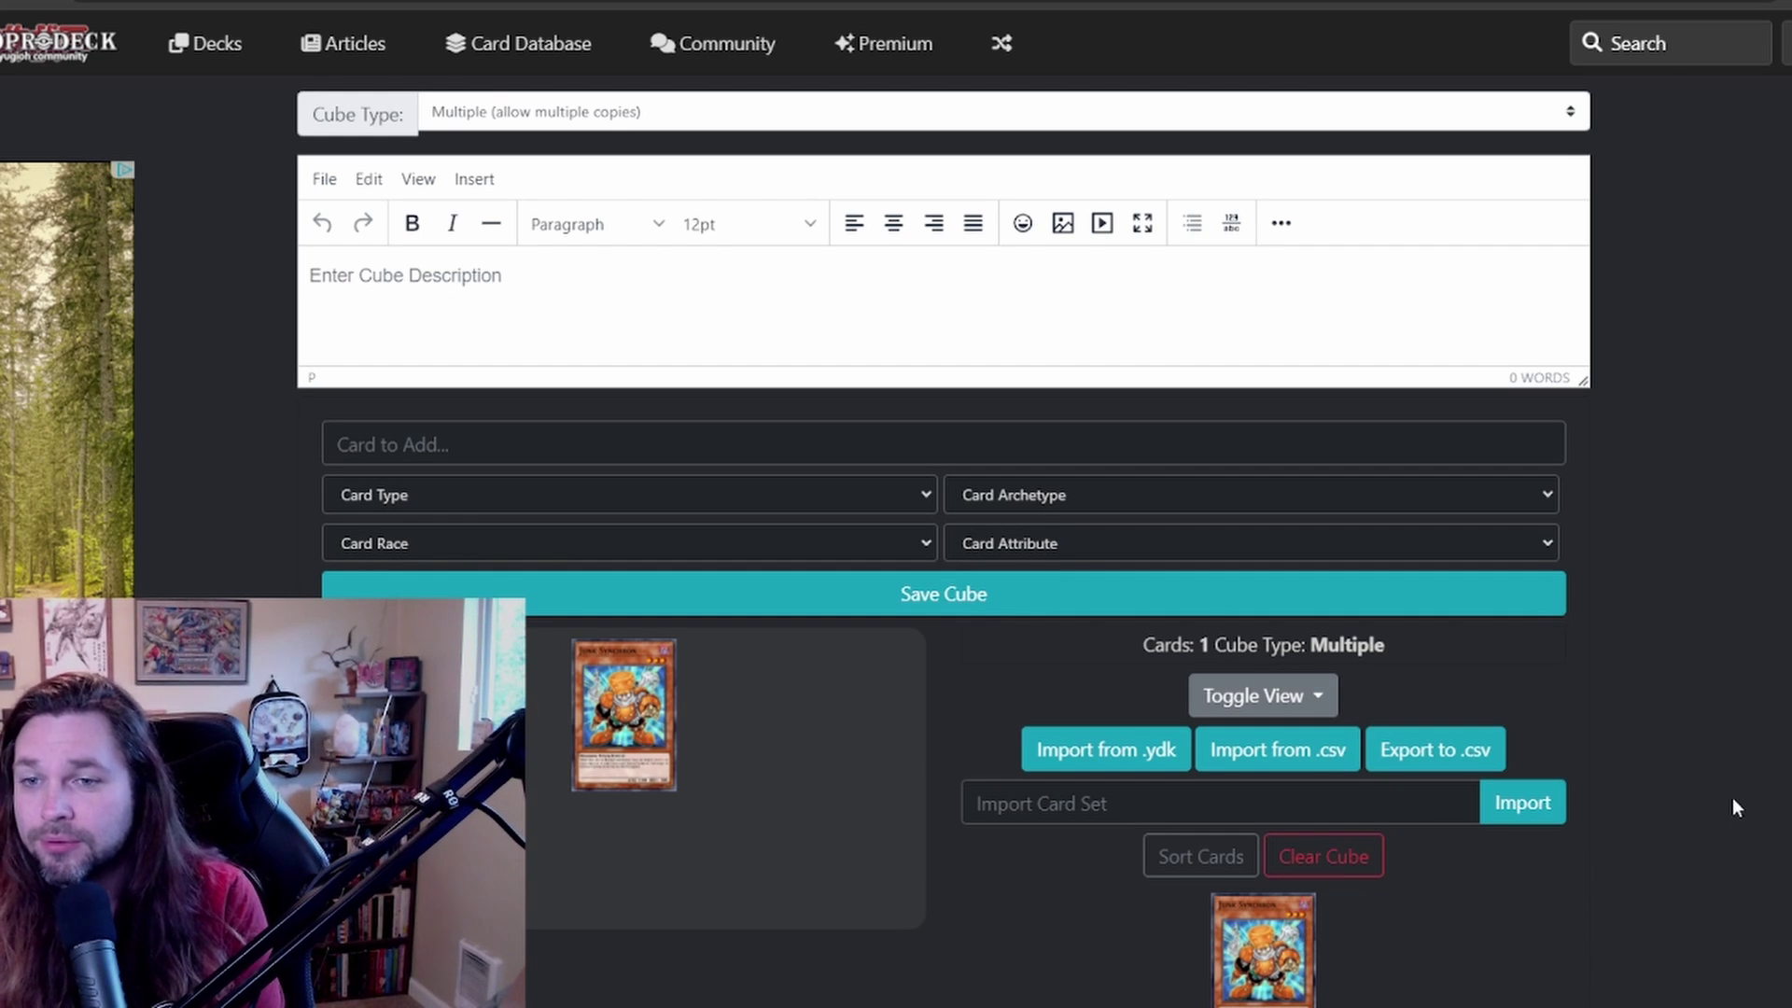
# - Check the view choices for the cube's card list, choose Card View and look over the form
pyautogui.click(1279, 698)
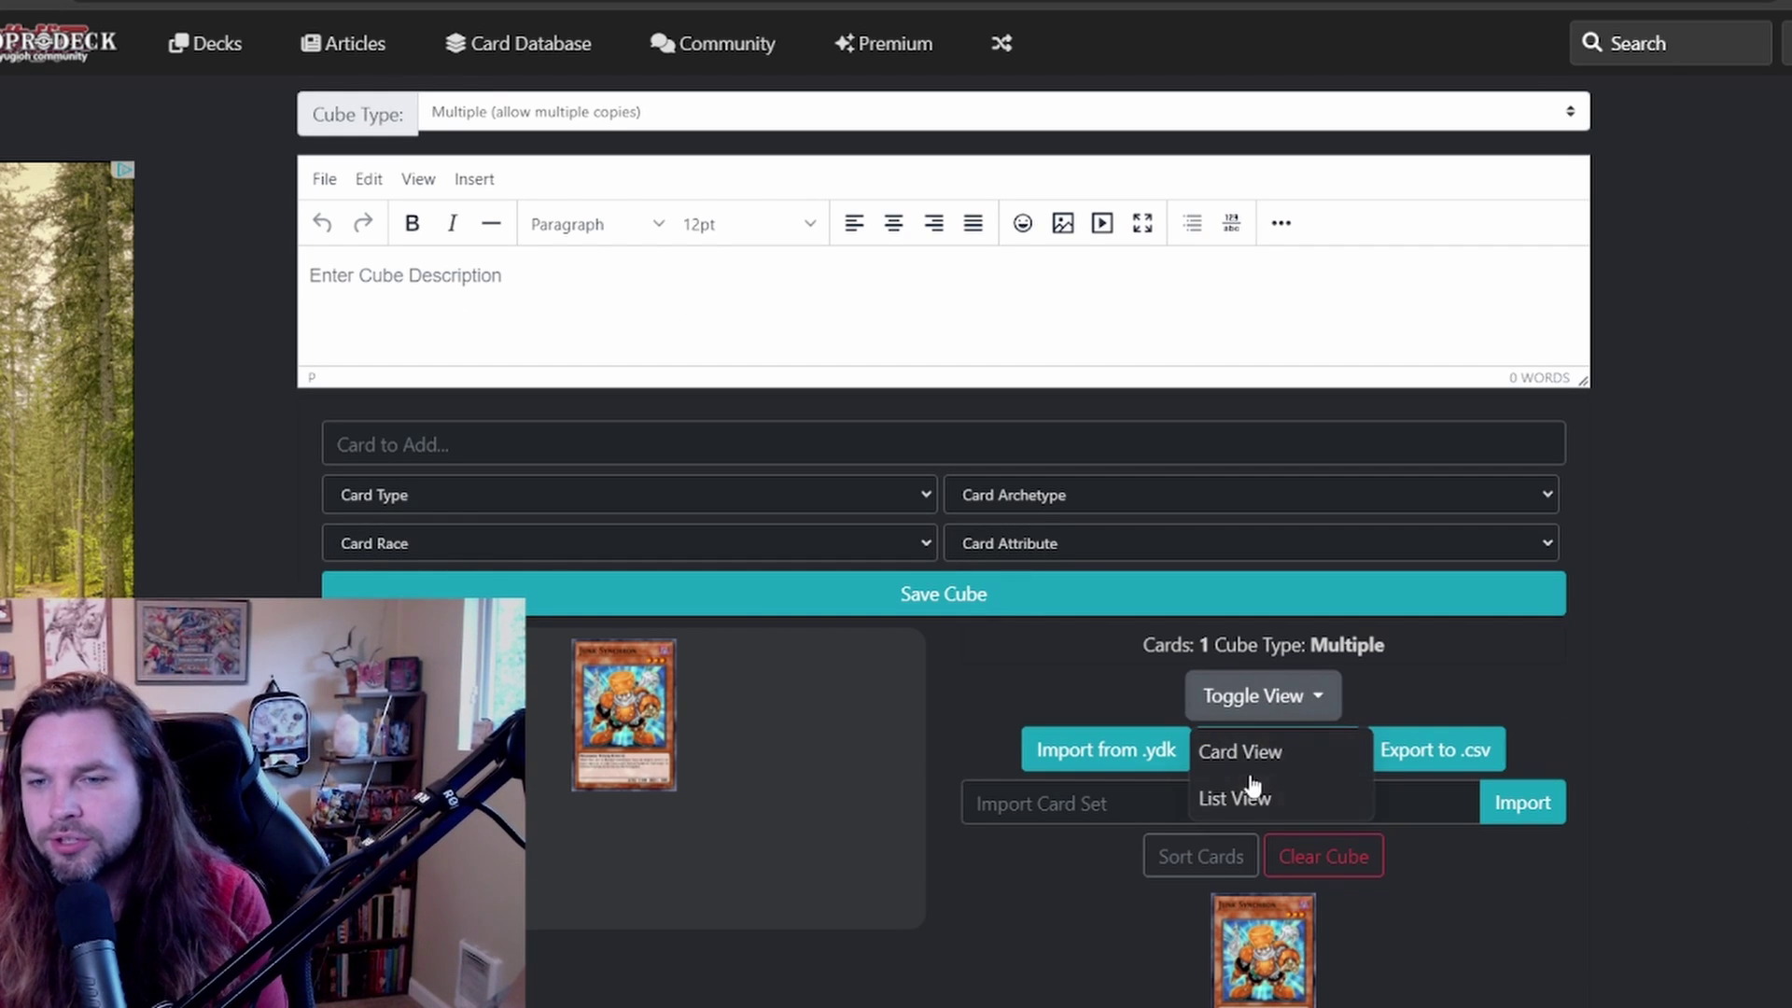
pyautogui.click(1300, 737)
pyautogui.scroll(-3, 1607, 708)
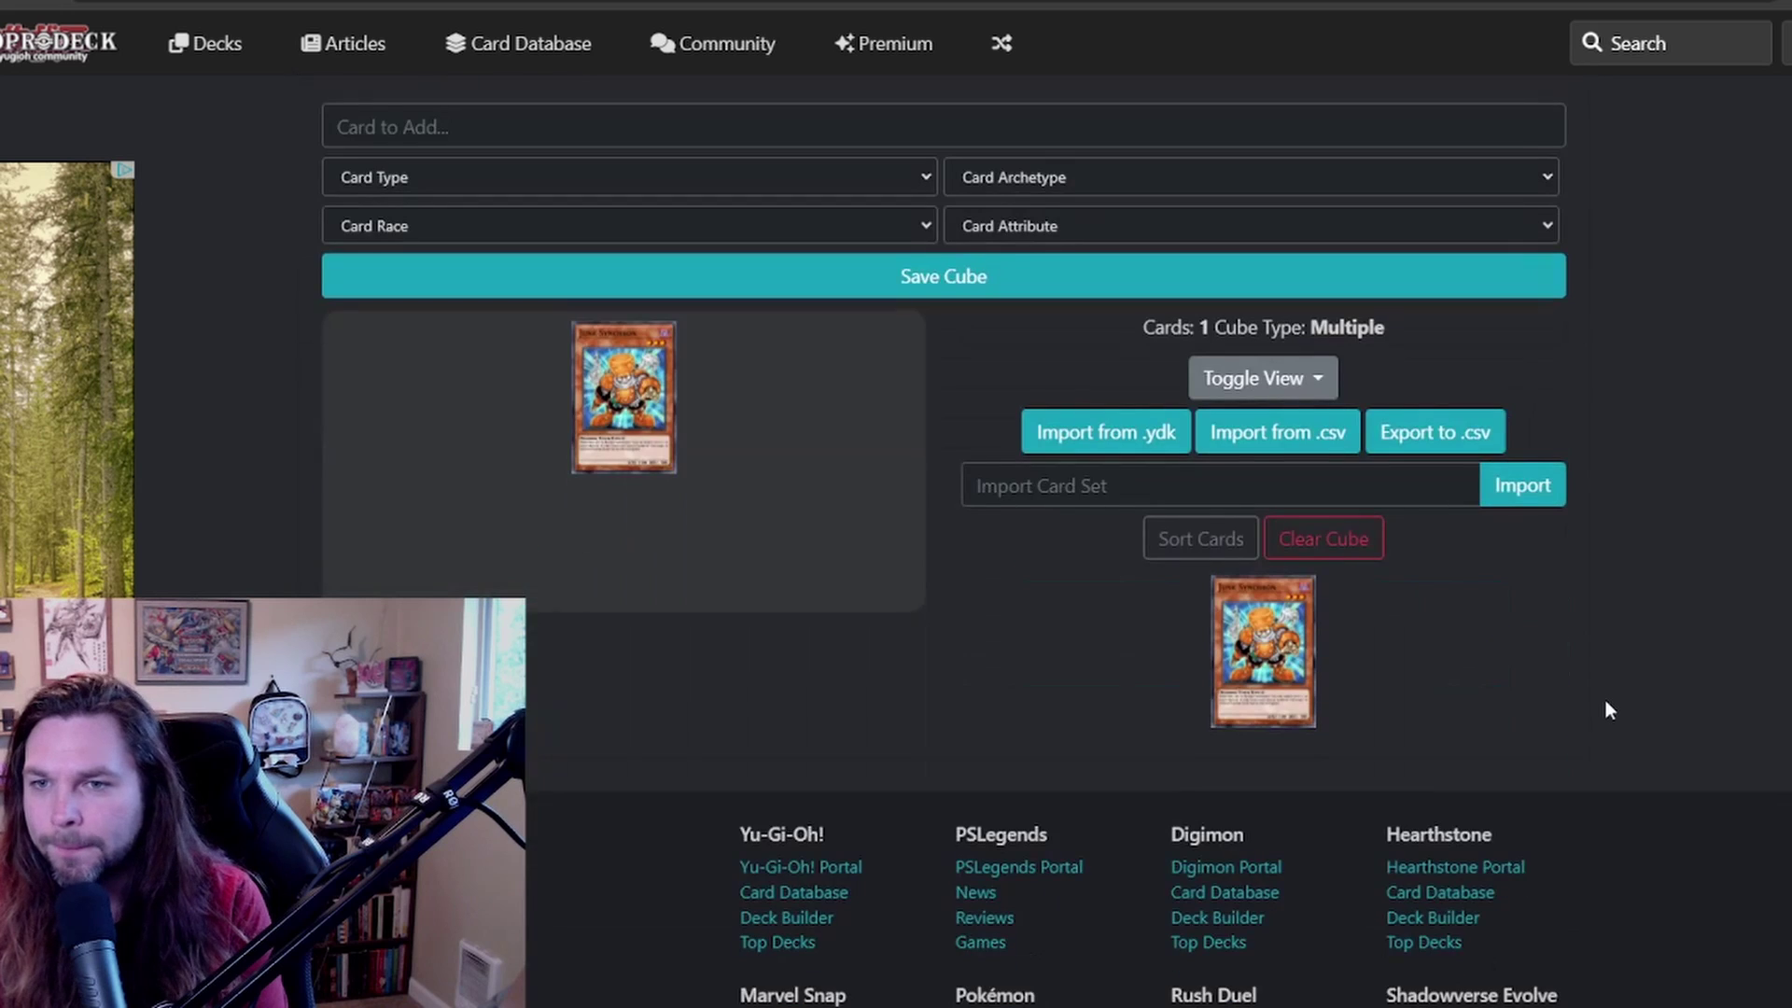
pyautogui.scroll(8, 1606, 707)
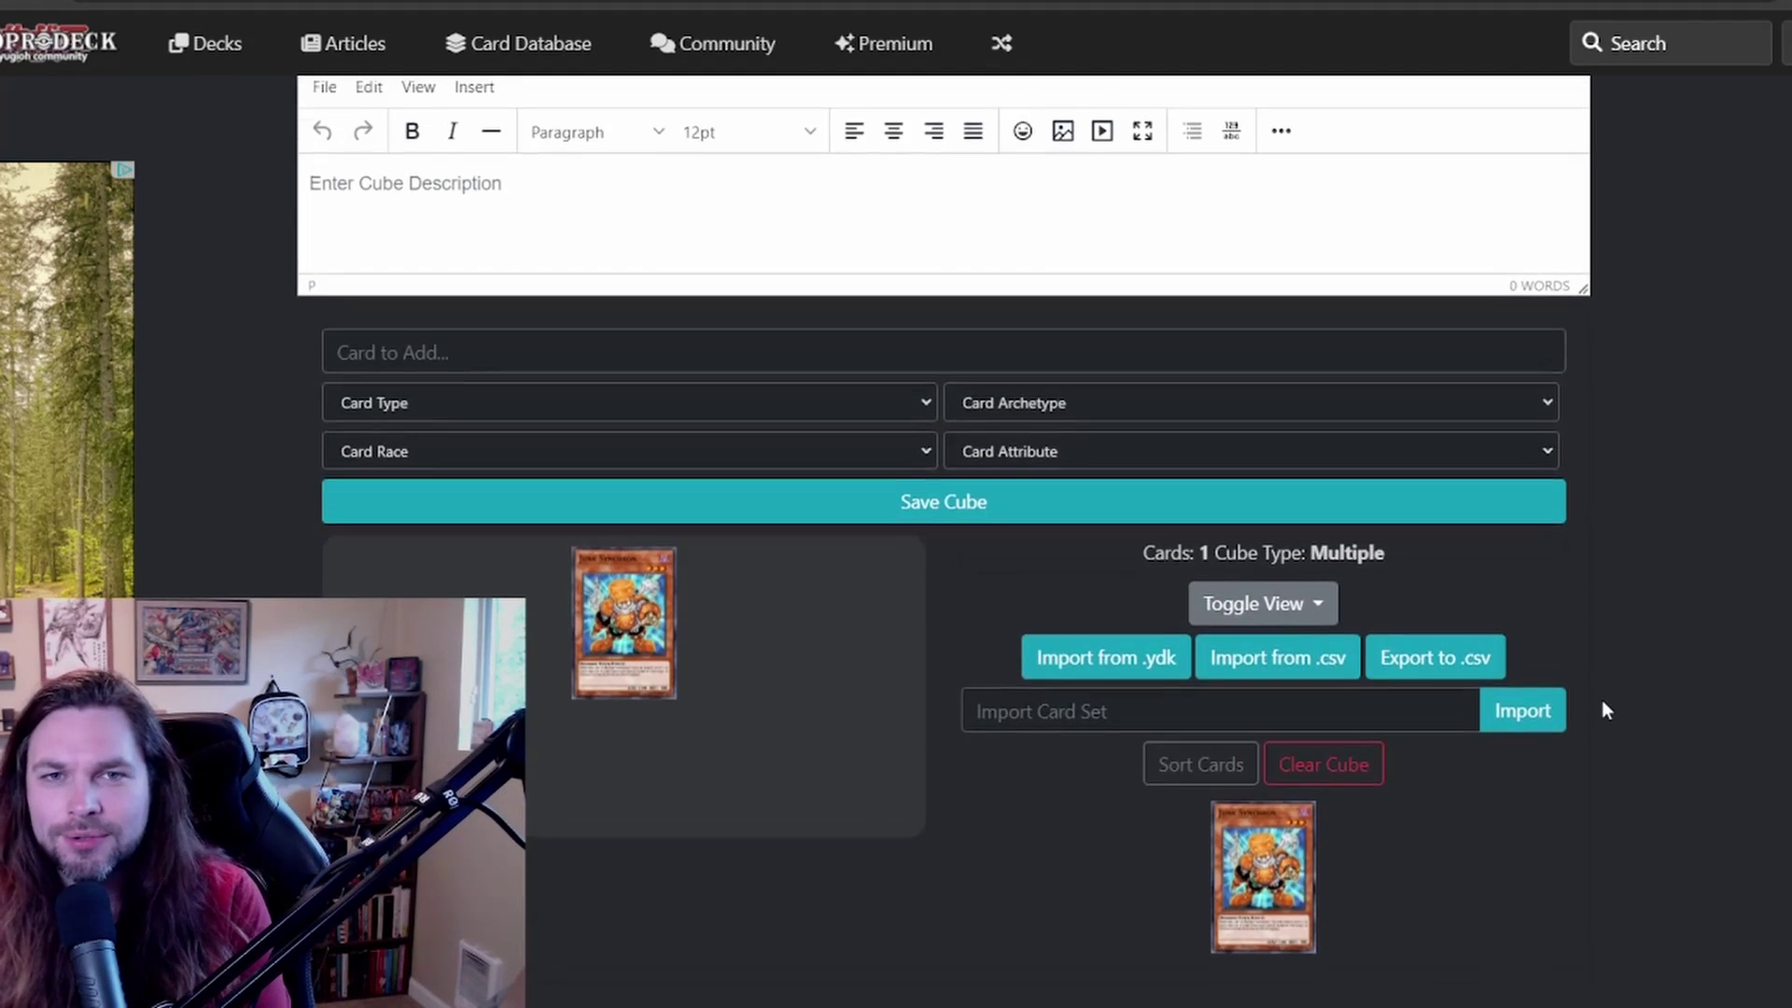